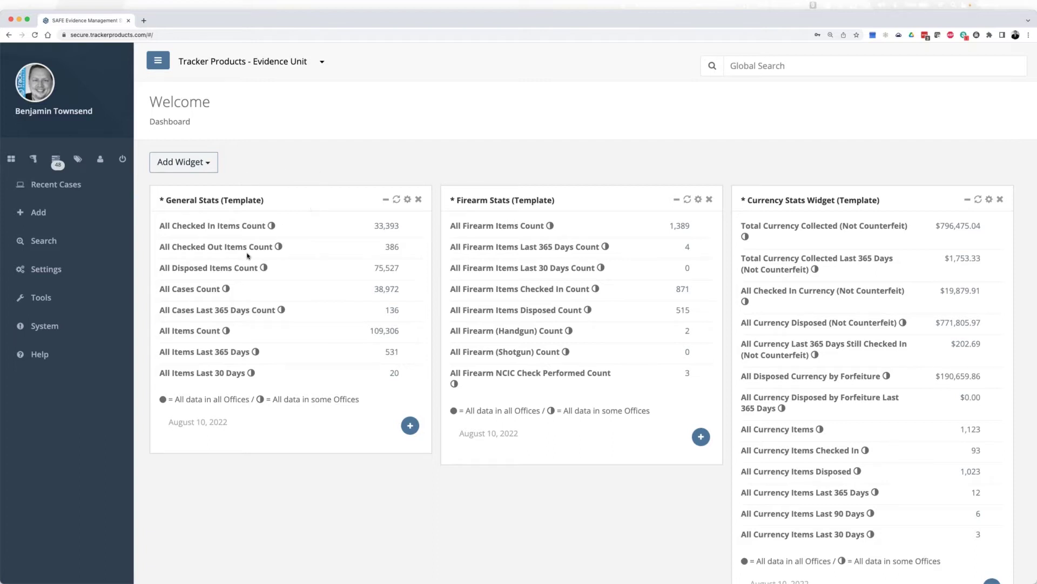
# Step: Open the permissions of the Read Only permission group in the settings
pyautogui.click(57, 276)
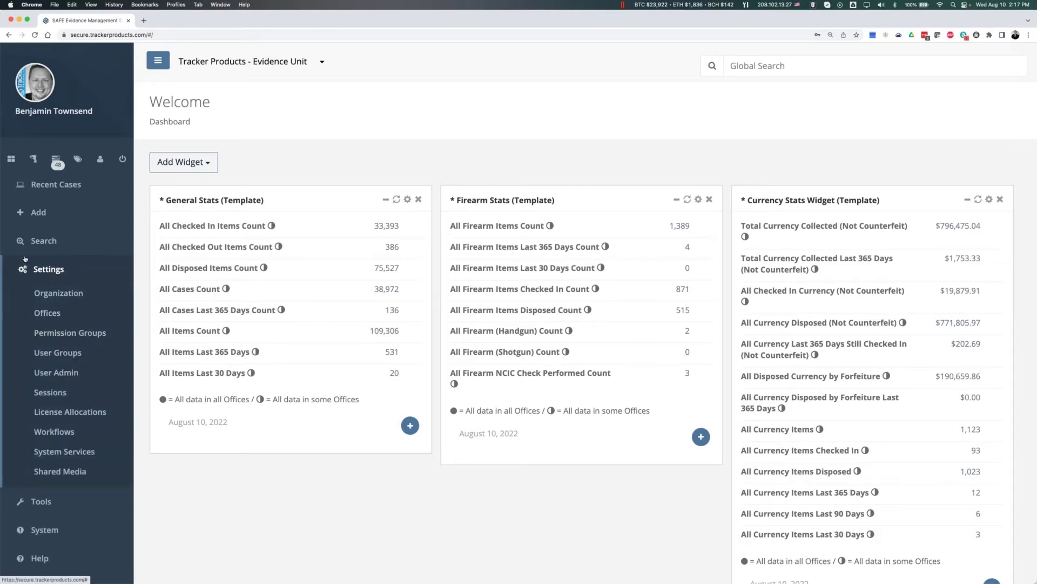
pyautogui.click(66, 333)
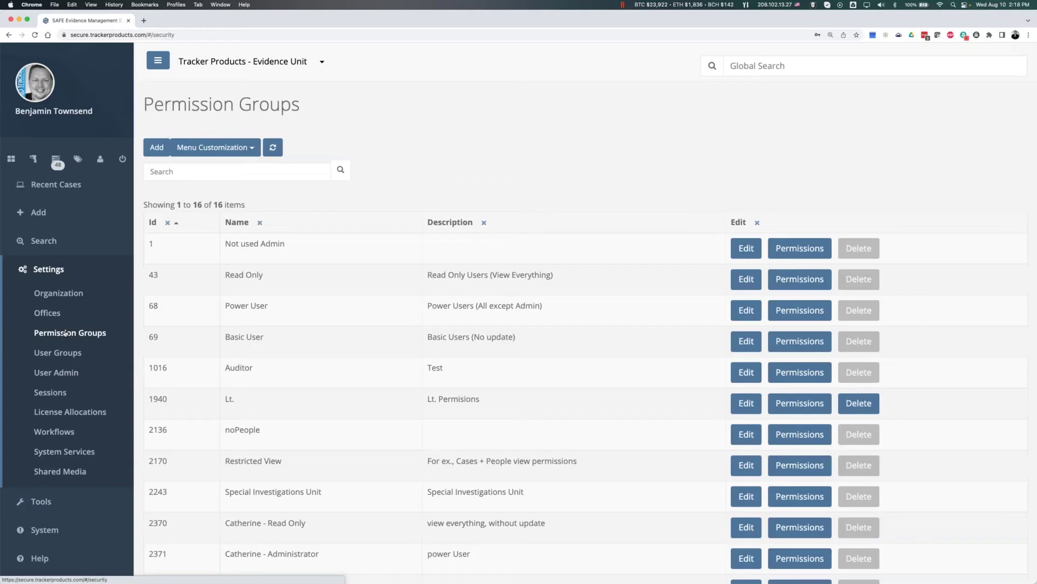
pyautogui.scroll(-2, 336, 283)
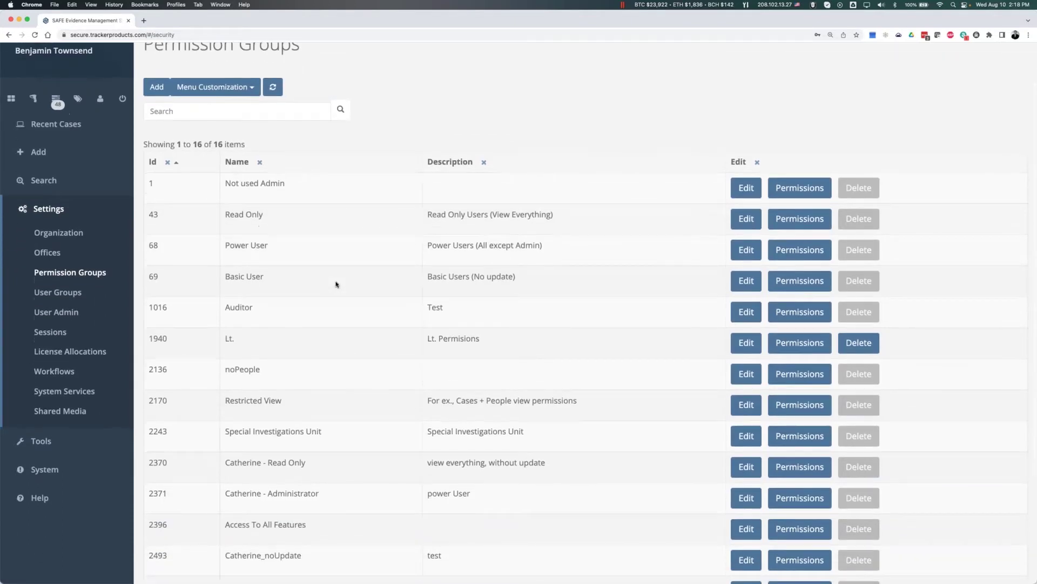
pyautogui.scroll(2, 335, 284)
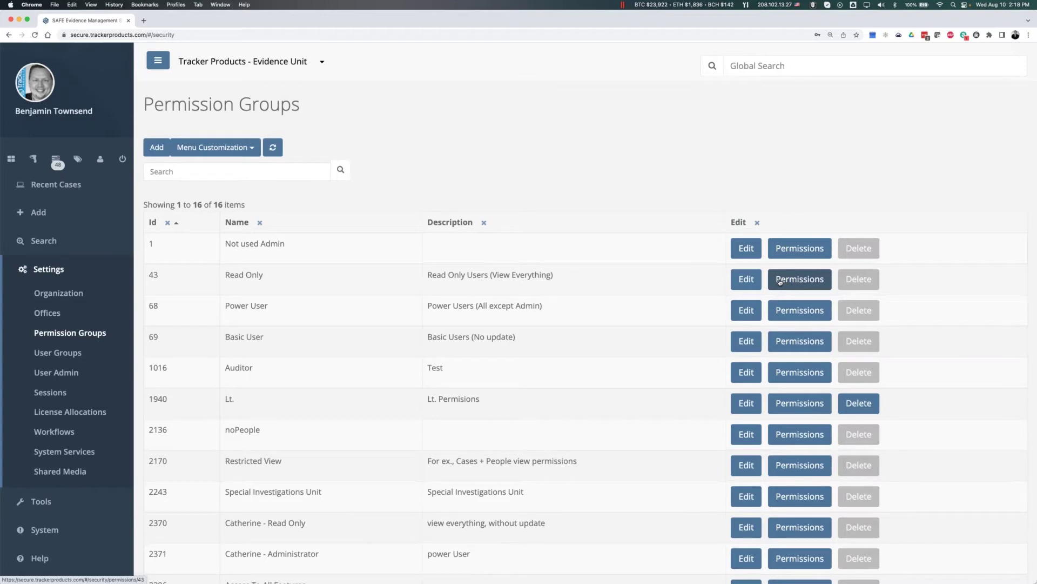
pyautogui.click(780, 281)
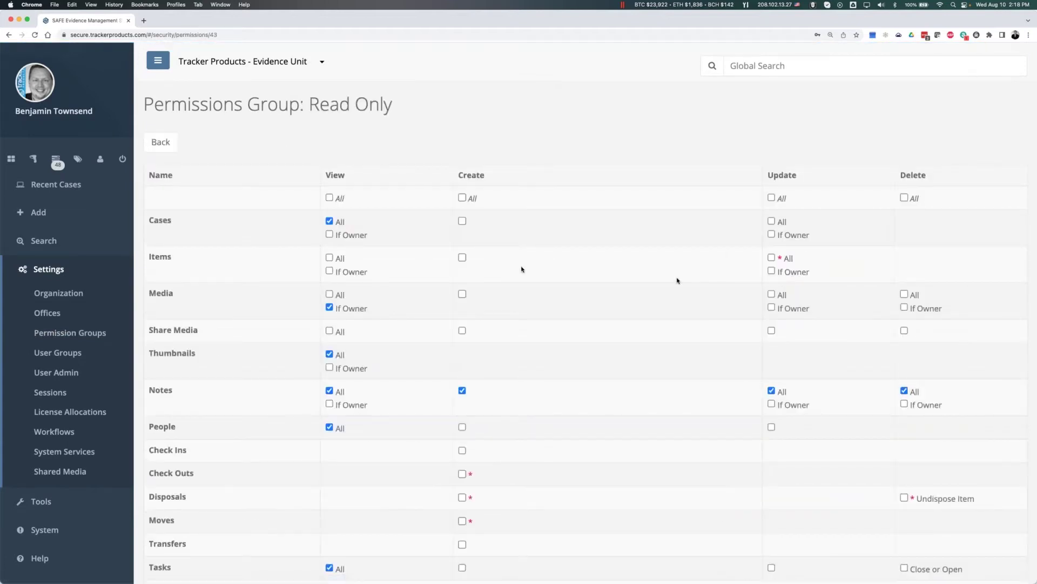
pyautogui.moveTo(310, 104); pyautogui.dragTo(398, 106)
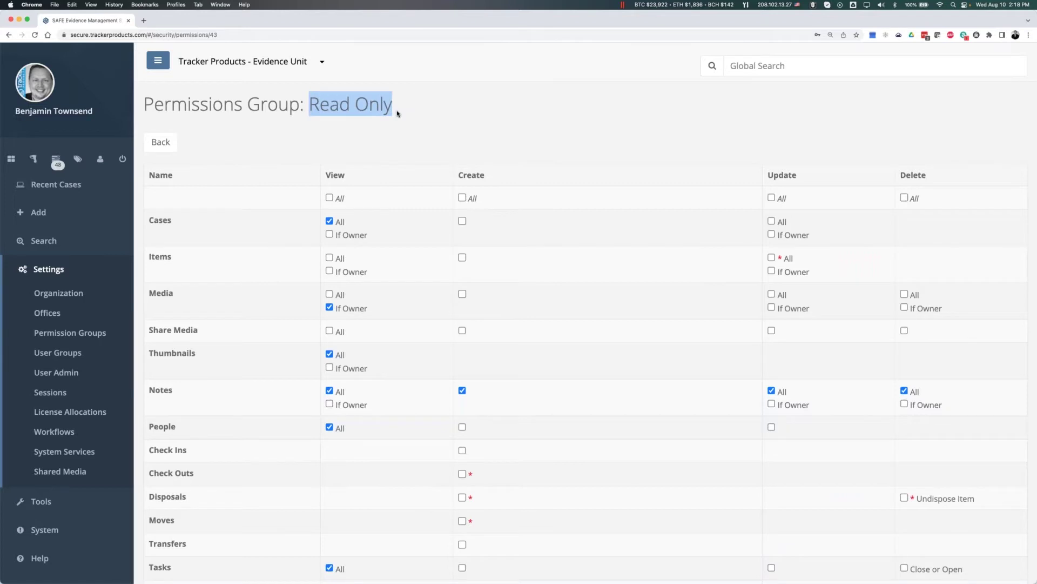
pyautogui.click(398, 111)
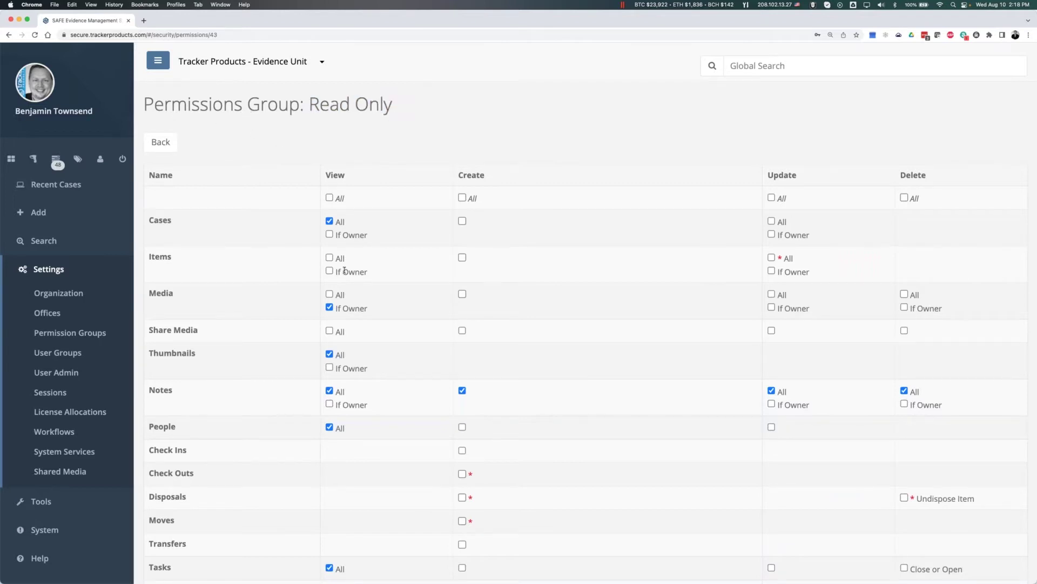
# Step: Examine the Read Only group's Tags permissions, comparing the view, create and attach or detach options
pyautogui.scroll(-2, 345, 271)
pyautogui.scroll(1, 345, 272)
pyautogui.scroll(-5, 345, 272)
pyautogui.scroll(5, 346, 272)
pyautogui.scroll(-10, 280, 247)
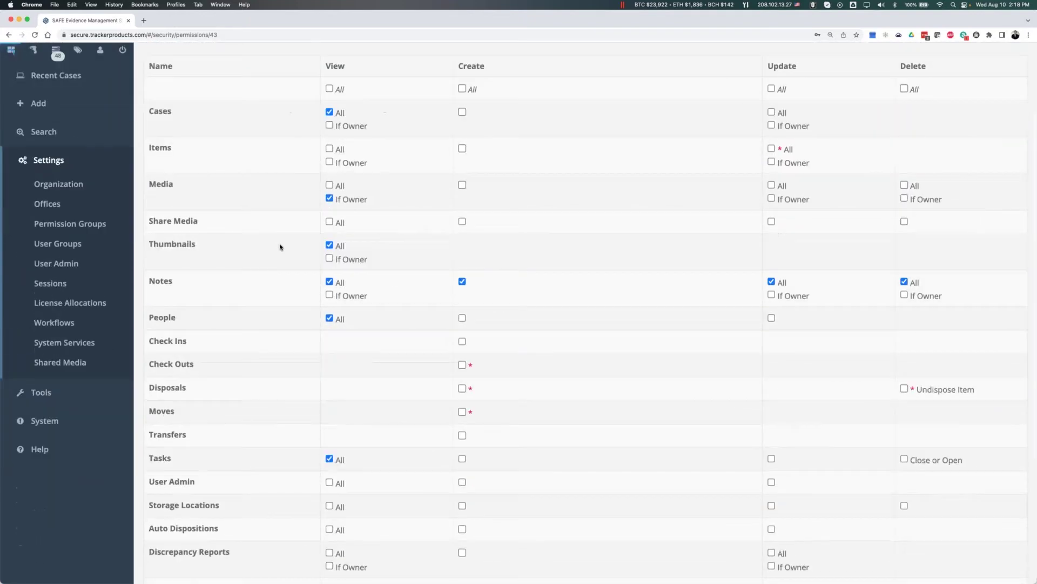
pyautogui.moveTo(147, 456); pyautogui.dragTo(535, 495)
pyautogui.click(512, 489)
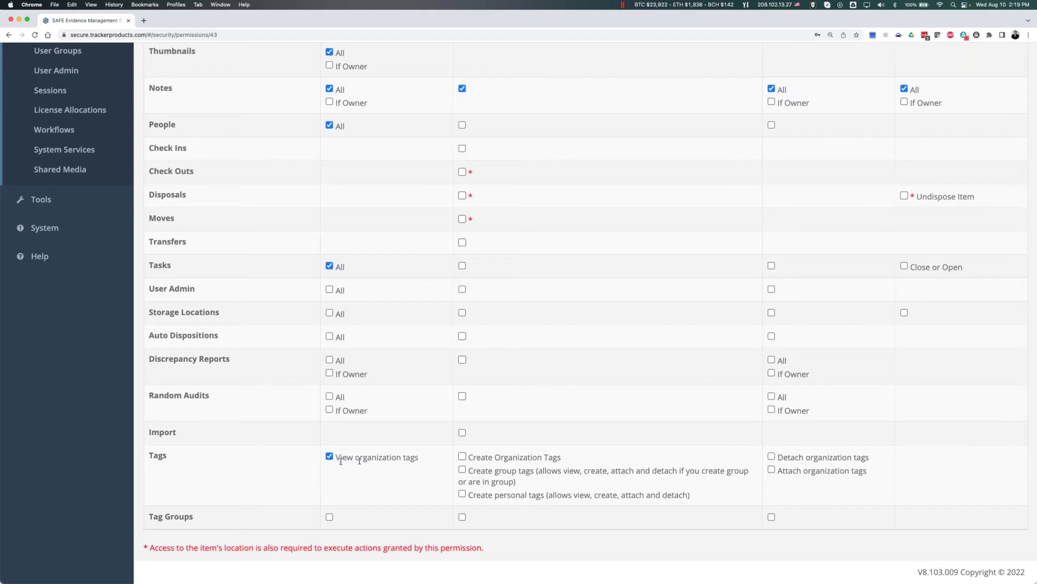
pyautogui.moveTo(335, 457); pyautogui.dragTo(421, 461)
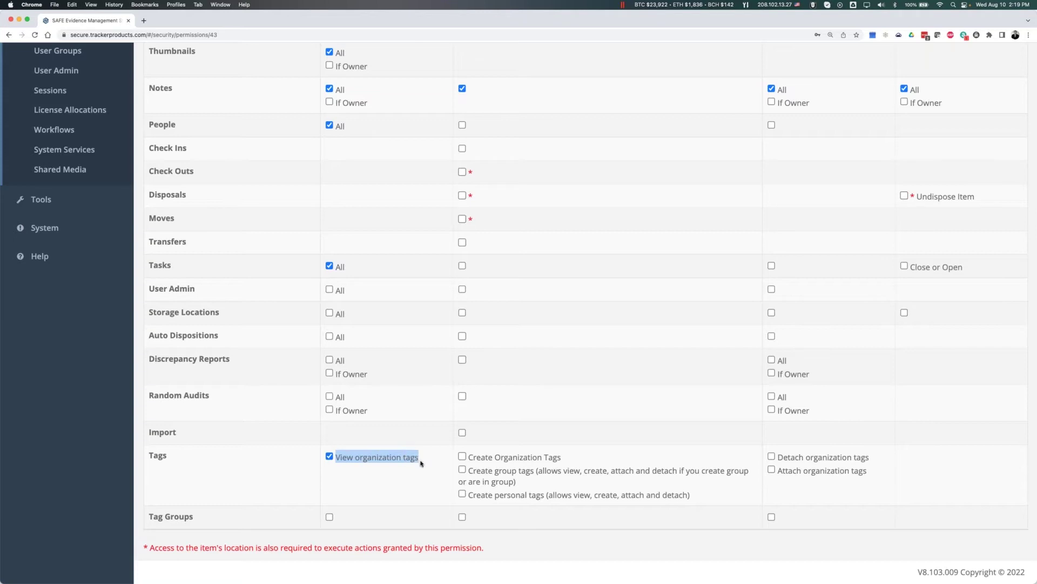
pyautogui.click(421, 463)
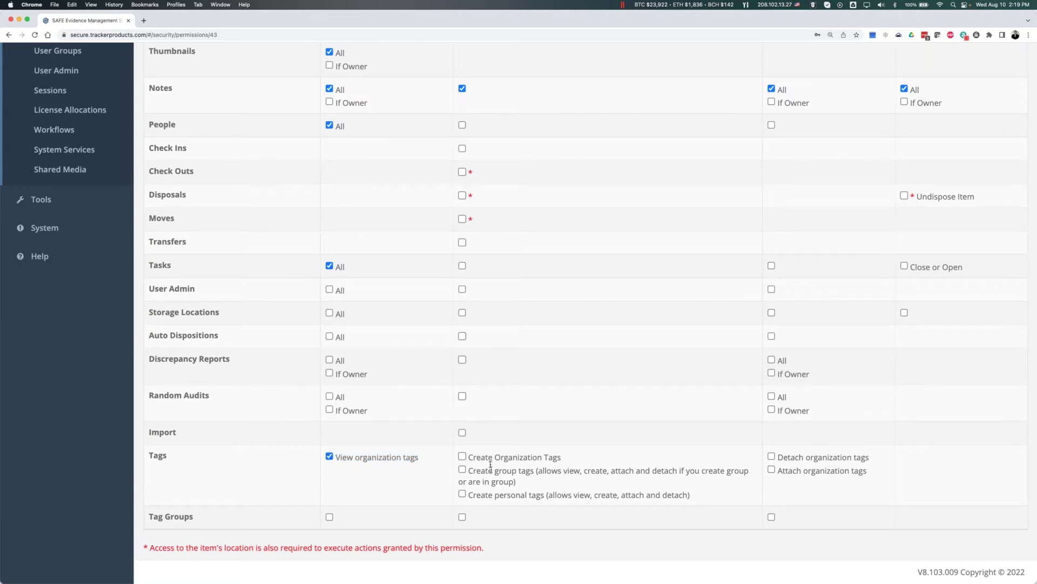
pyautogui.moveTo(467, 456); pyautogui.dragTo(704, 497)
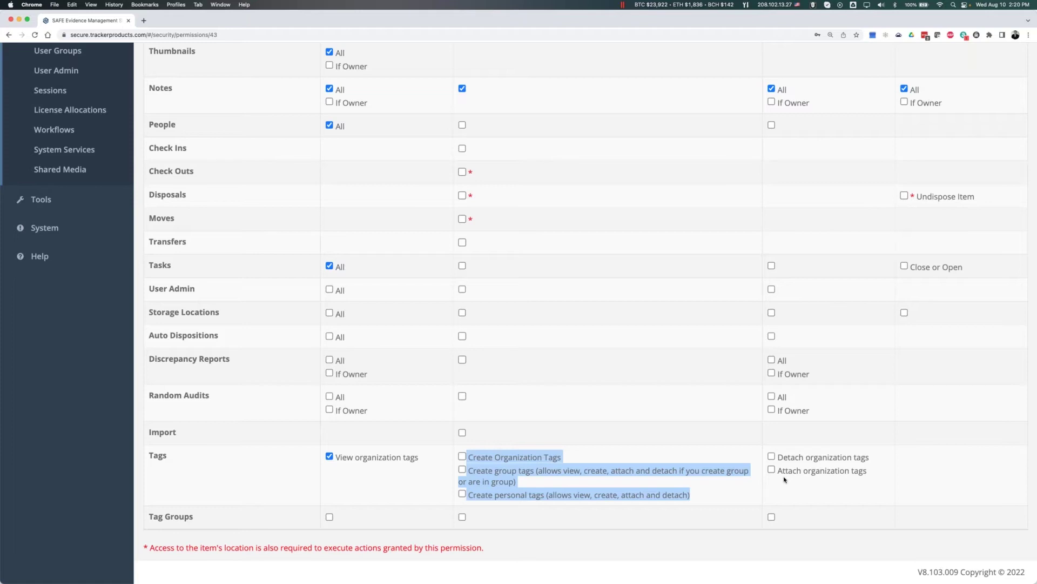
# Step: Open the organization's item field settings and turn off visibility of the Tags property
pyautogui.scroll(6, 379, 313)
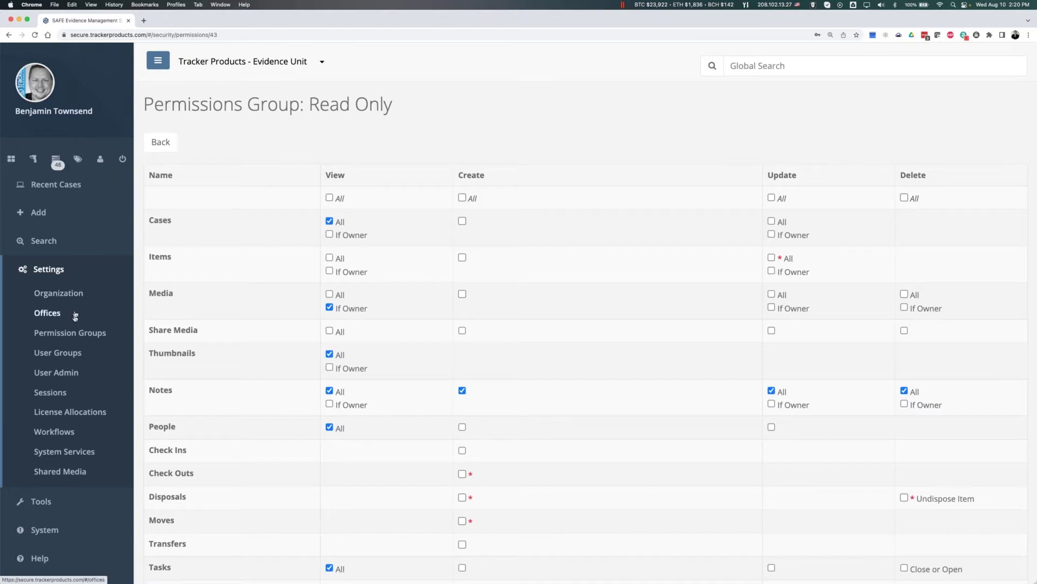
pyautogui.click(58, 294)
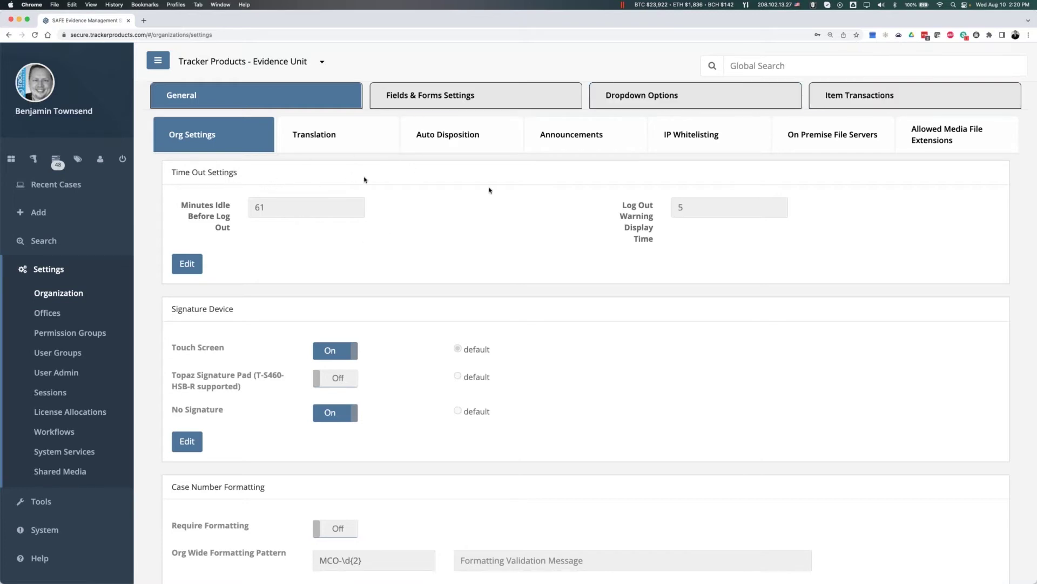
pyautogui.click(427, 97)
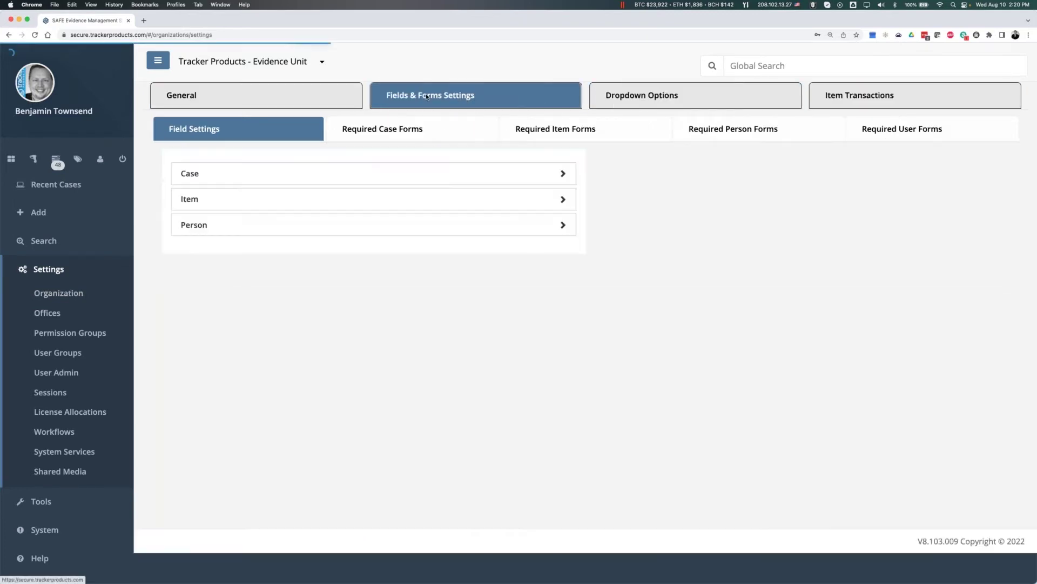
pyautogui.click(224, 202)
pyautogui.click(521, 419)
pyautogui.moveTo(200, 420); pyautogui.dragTo(397, 413)
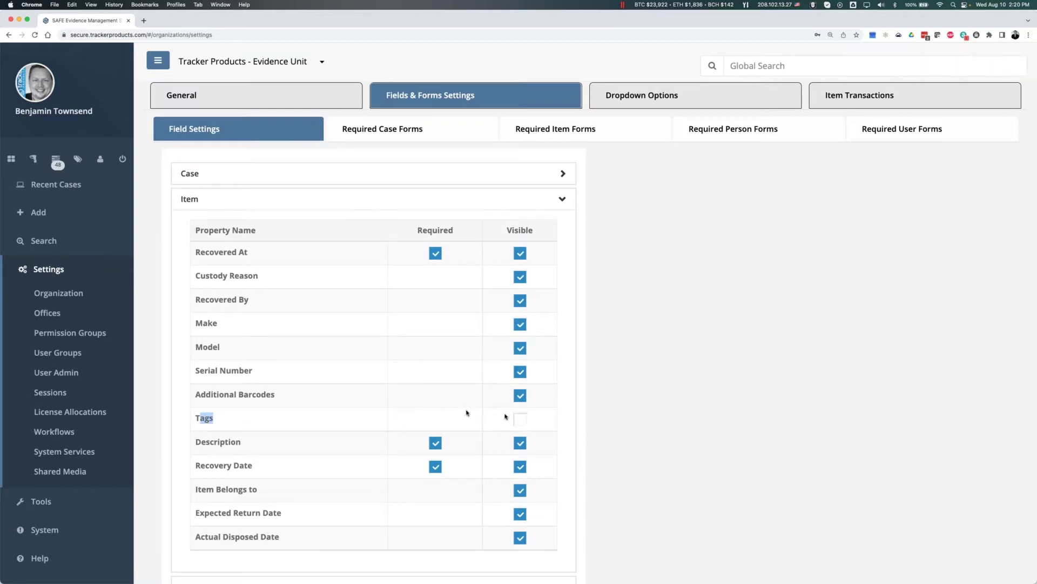
# Step: Reload the organization settings and make the Tags property visible in the item field settings
pyautogui.click(34, 34)
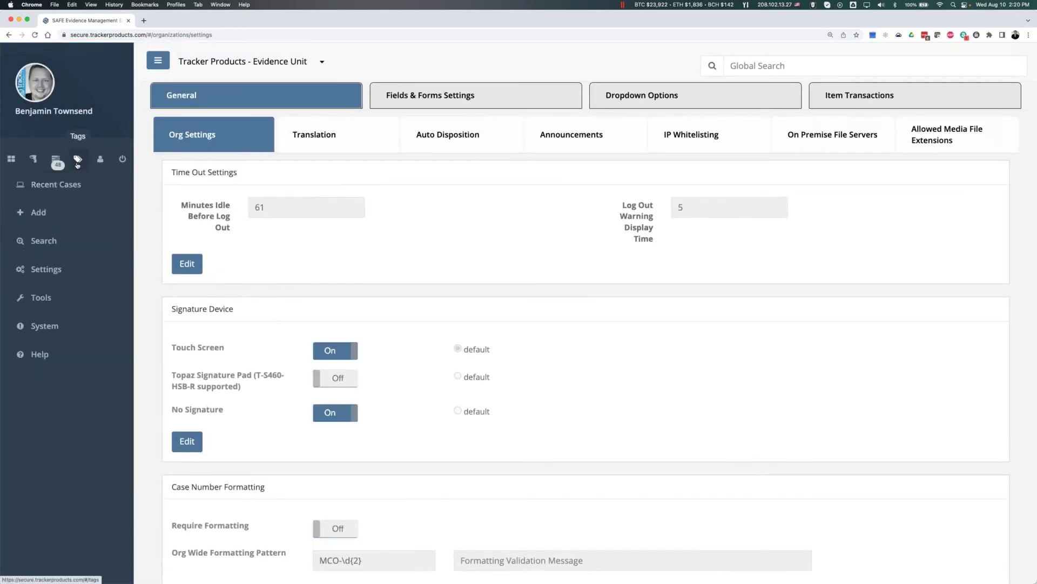
pyautogui.click(489, 95)
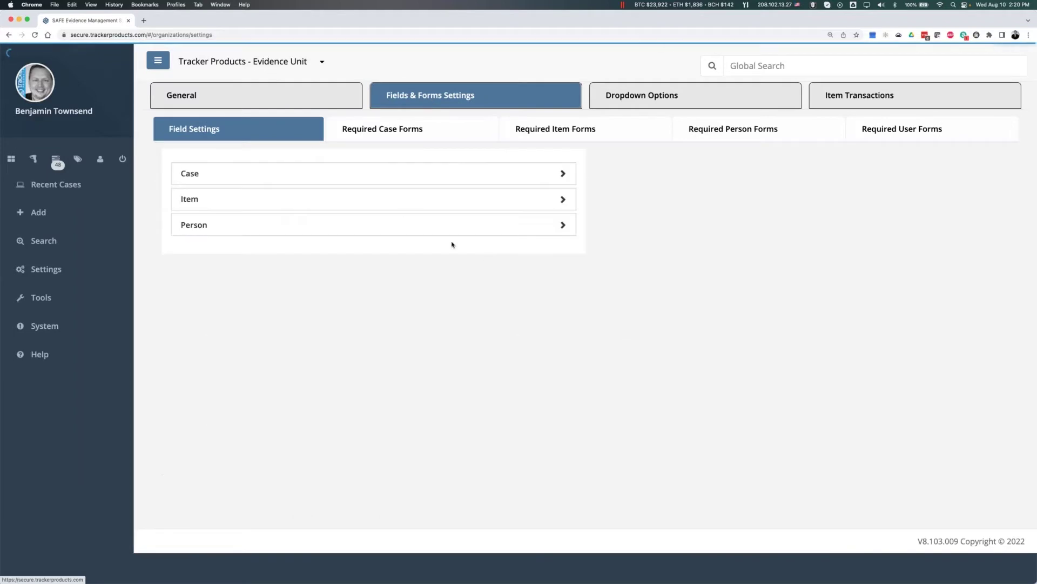
pyautogui.click(393, 200)
pyautogui.click(521, 418)
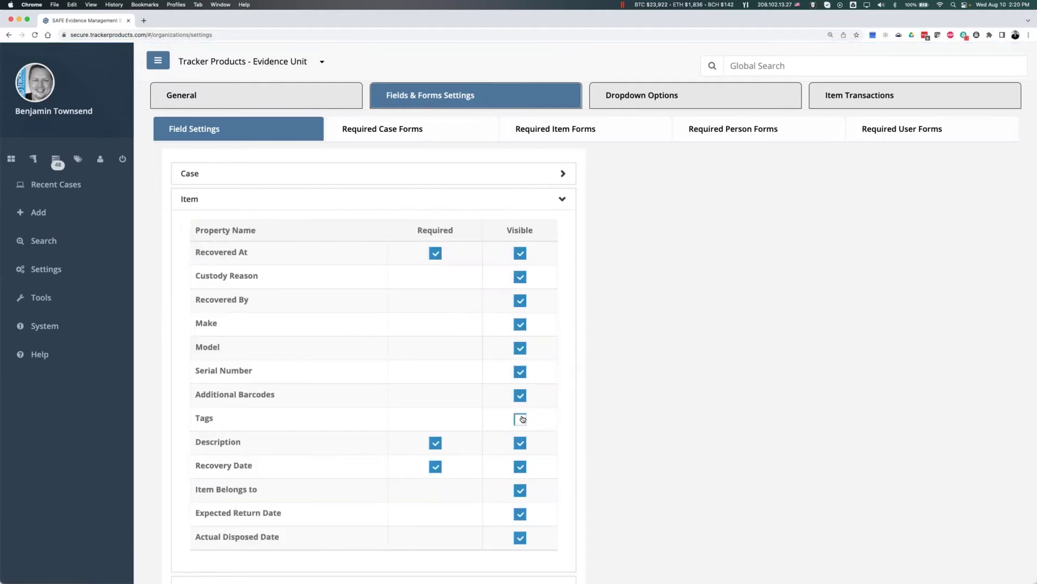
pyautogui.scroll(-1, 522, 417)
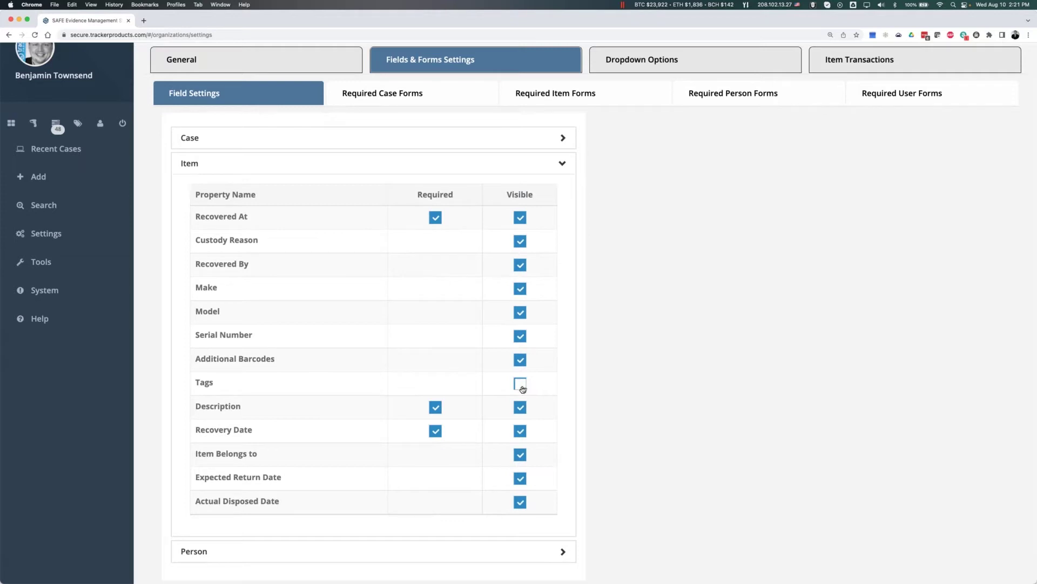
pyautogui.click(521, 384)
pyautogui.scroll(1, 398, 354)
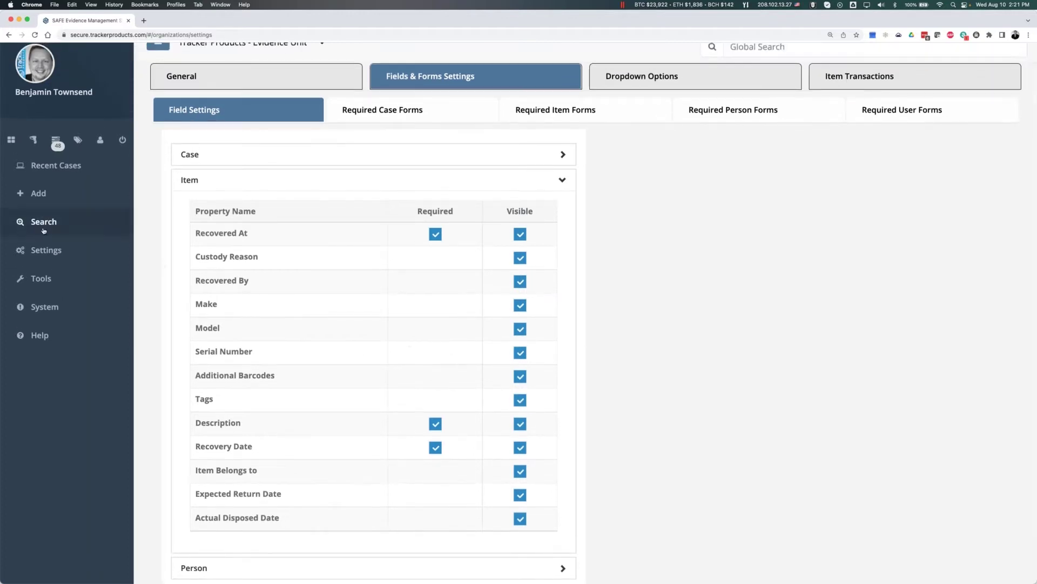
# Step: Open the tag list and start a new organization tag named TestTag
pyautogui.click(80, 141)
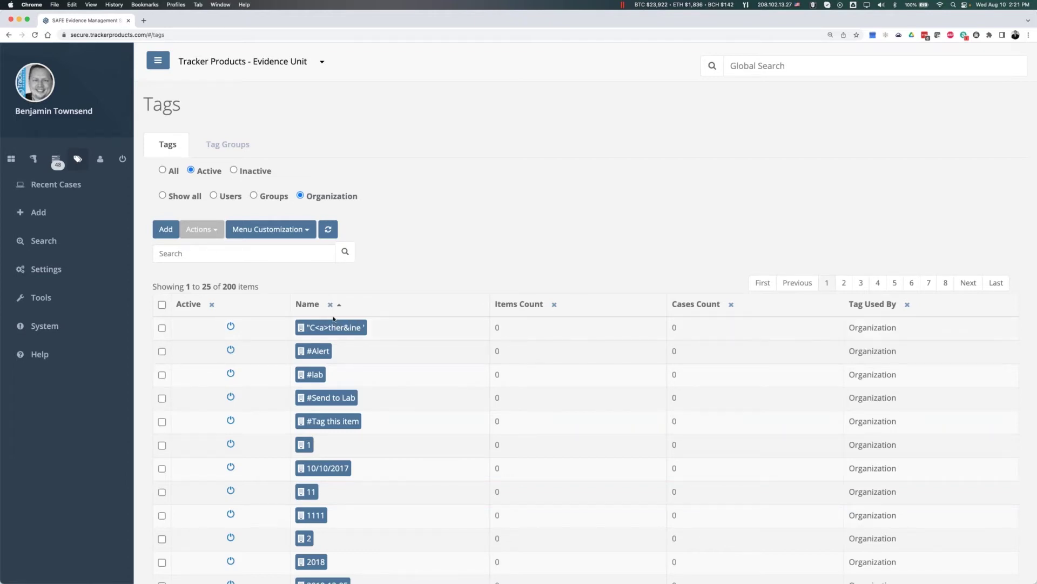
pyautogui.scroll(-3, 334, 319)
pyautogui.scroll(3, 334, 318)
pyautogui.click(167, 230)
pyautogui.click(456, 152)
pyautogui.click(456, 157)
pyautogui.click(454, 160)
pyautogui.click(458, 169)
pyautogui.click(460, 194)
pyautogui.write('TestTag')
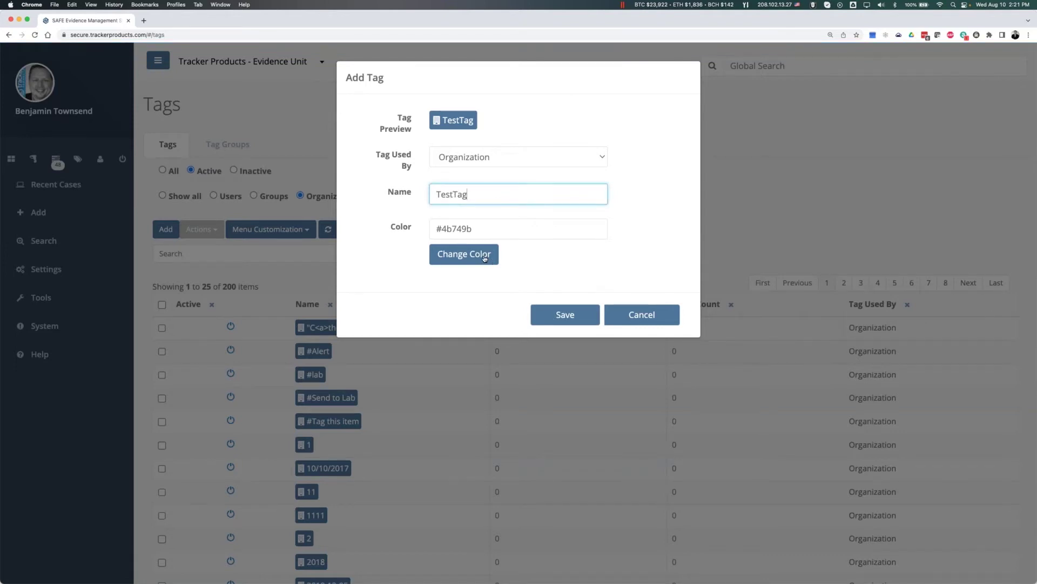
# Step: Give the new tag the magenta color #fb00ff and save it for use by the organization
pyautogui.click(483, 258)
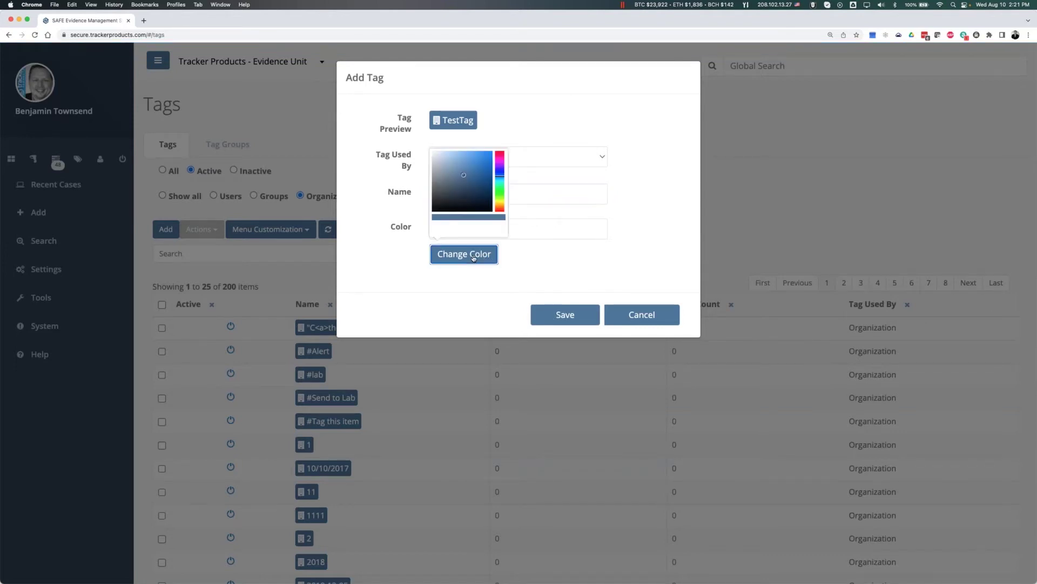
pyautogui.moveTo(500, 184); pyautogui.dragTo(493, 152)
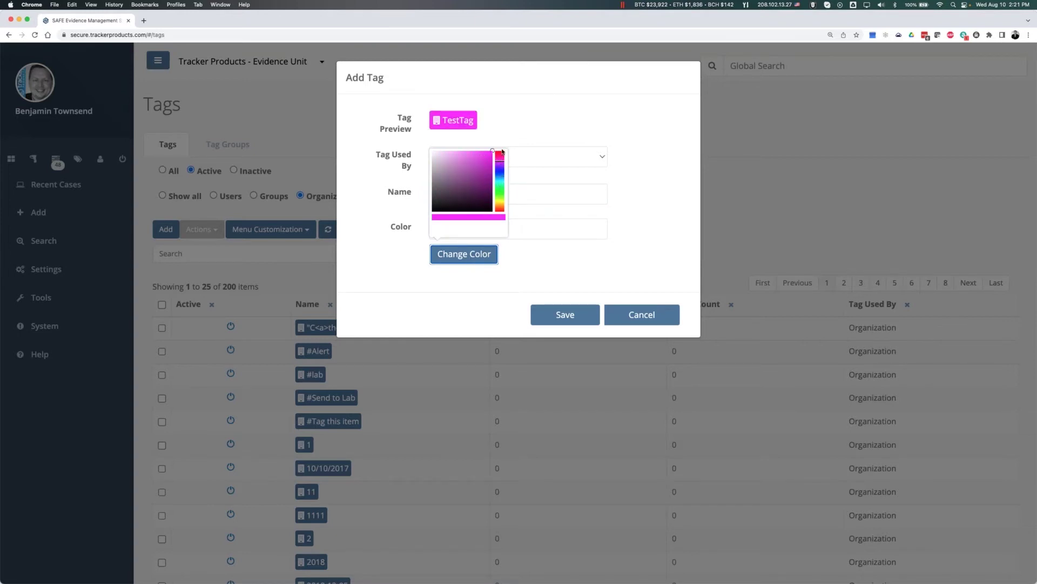
pyautogui.click(465, 254)
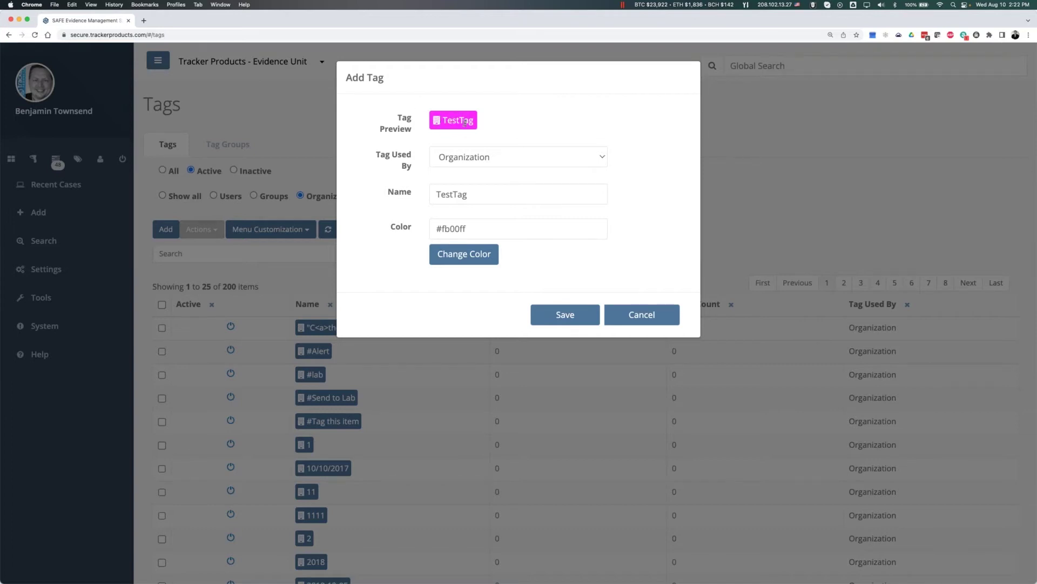
pyautogui.click(474, 161)
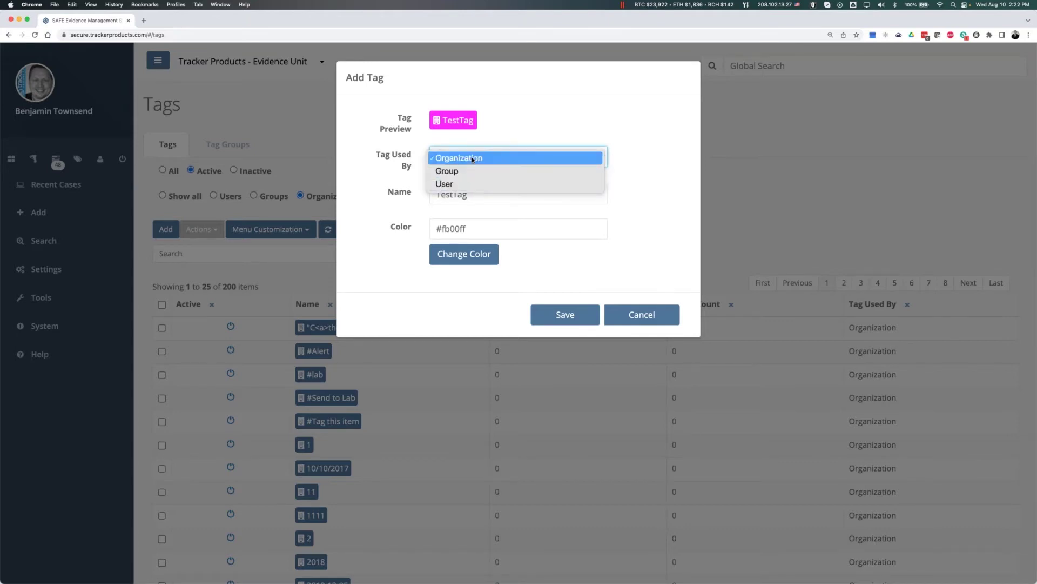
pyautogui.click(473, 160)
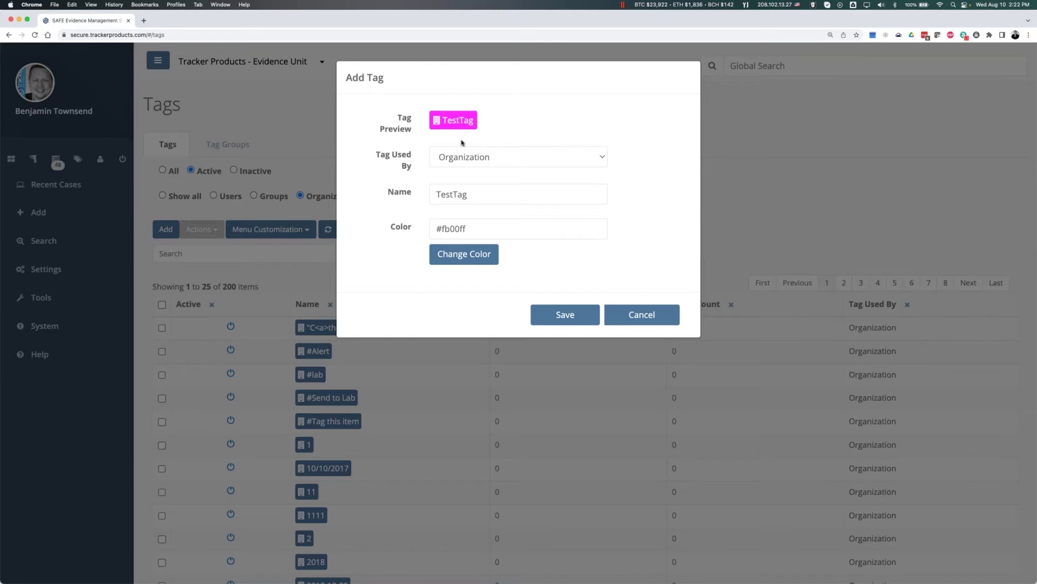
pyautogui.click(569, 314)
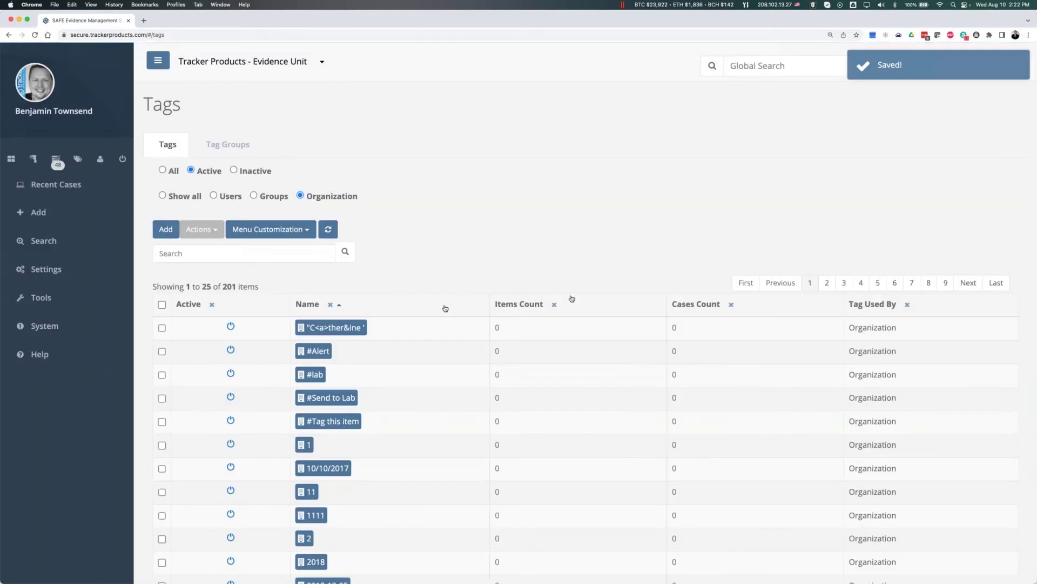
# Step: Search the organization tags for "testtag"
pyautogui.click(233, 255)
pyautogui.write('t')
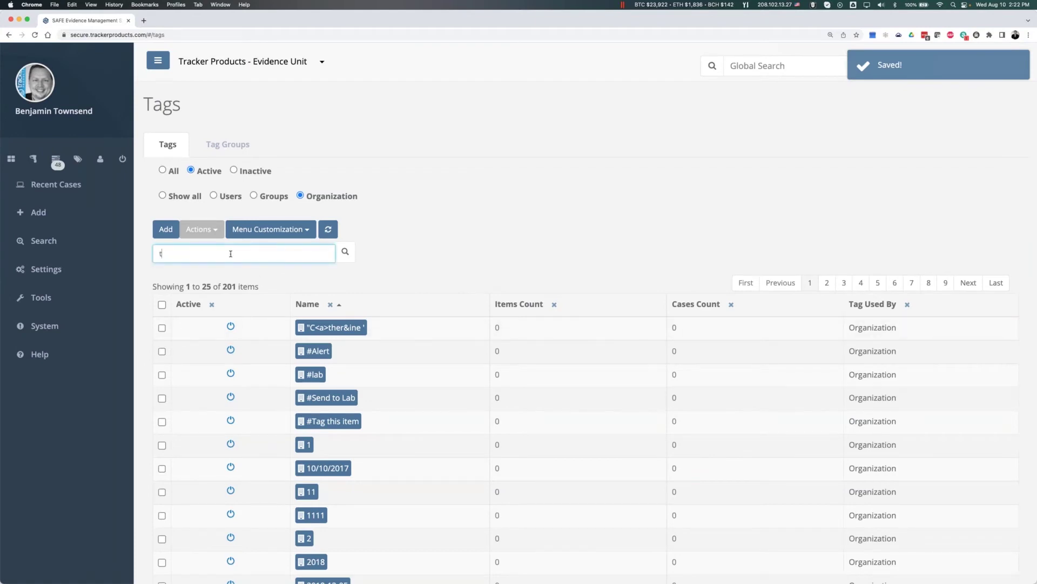
pyautogui.write('esttag')
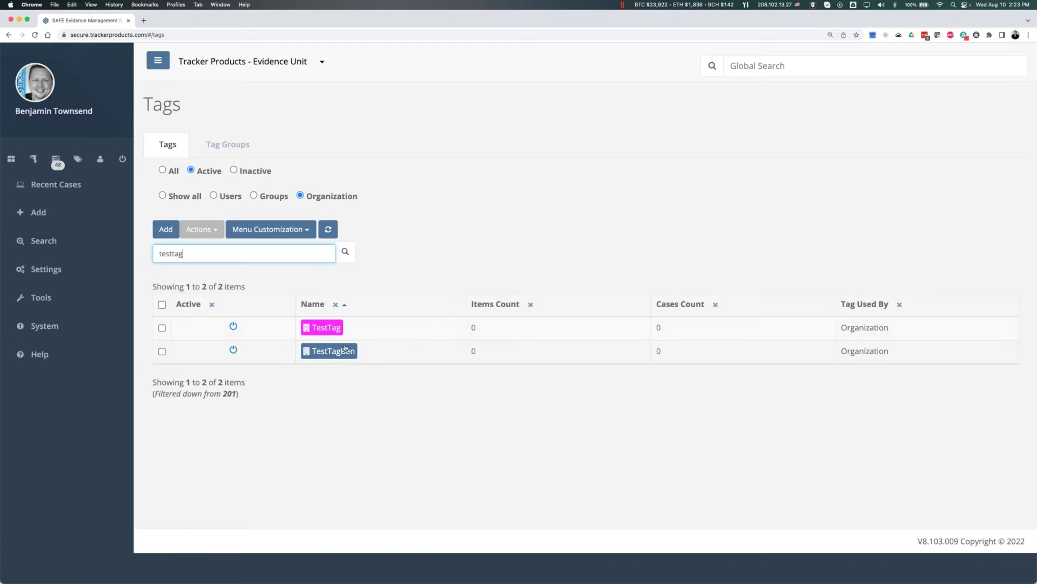
# Step: Open the item list of recent case 2022-06-08 and switch it to the customizable table layout with the Tags column
pyautogui.click(55, 185)
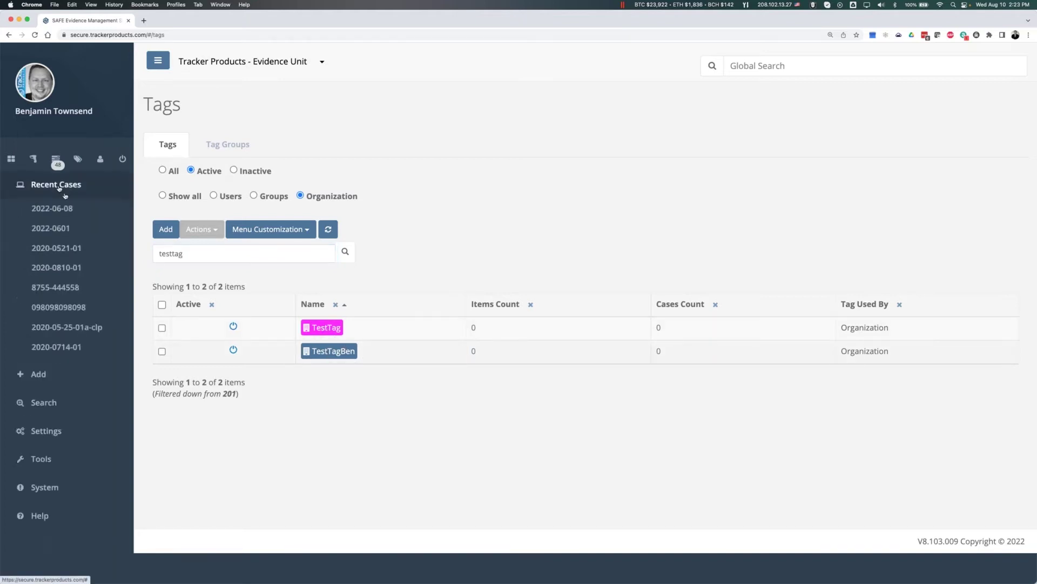
pyautogui.click(60, 209)
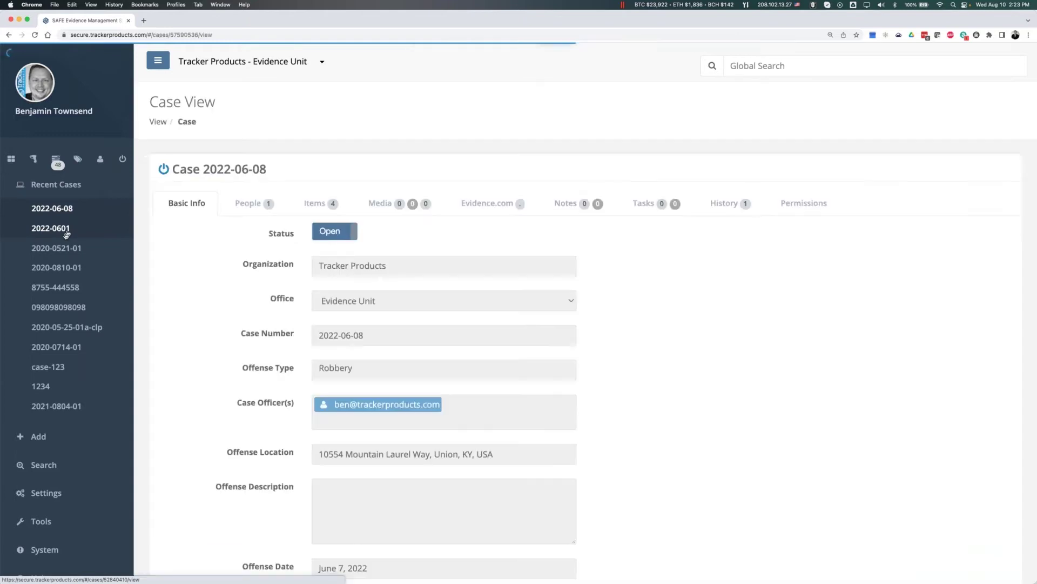
pyautogui.click(320, 204)
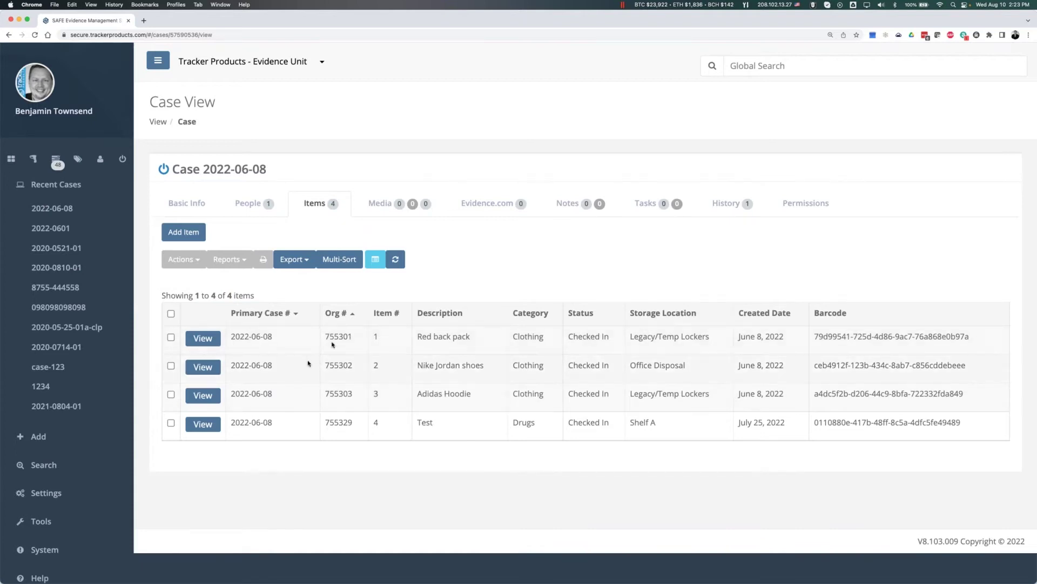
pyautogui.click(376, 259)
pyautogui.hscroll(3, 810, 346)
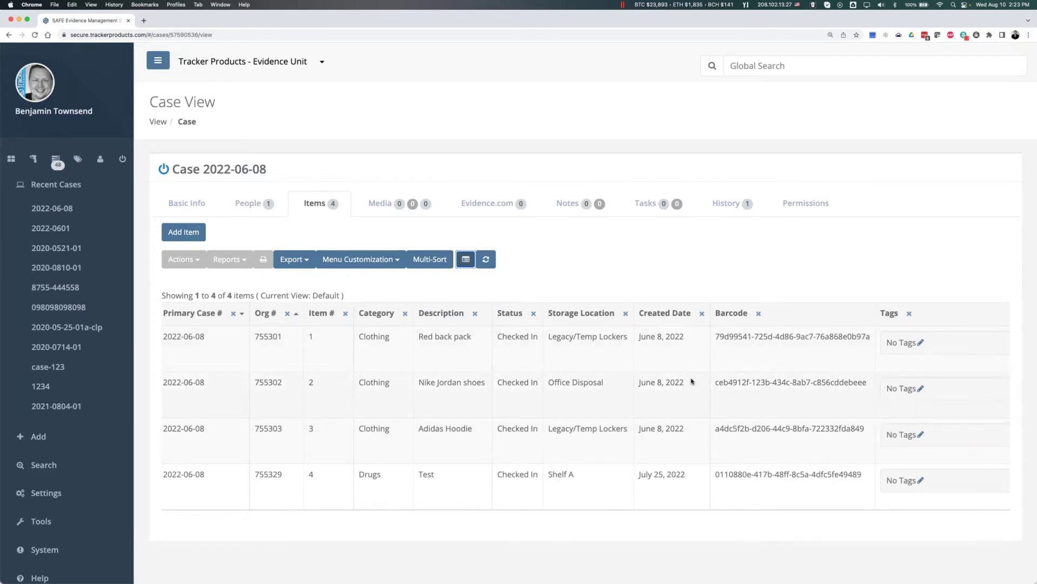
# Step: Add the organization tag TestTag to item 1, the red back pack, and save it
pyautogui.hscroll(-3, 691, 381)
pyautogui.hscroll(3, 688, 377)
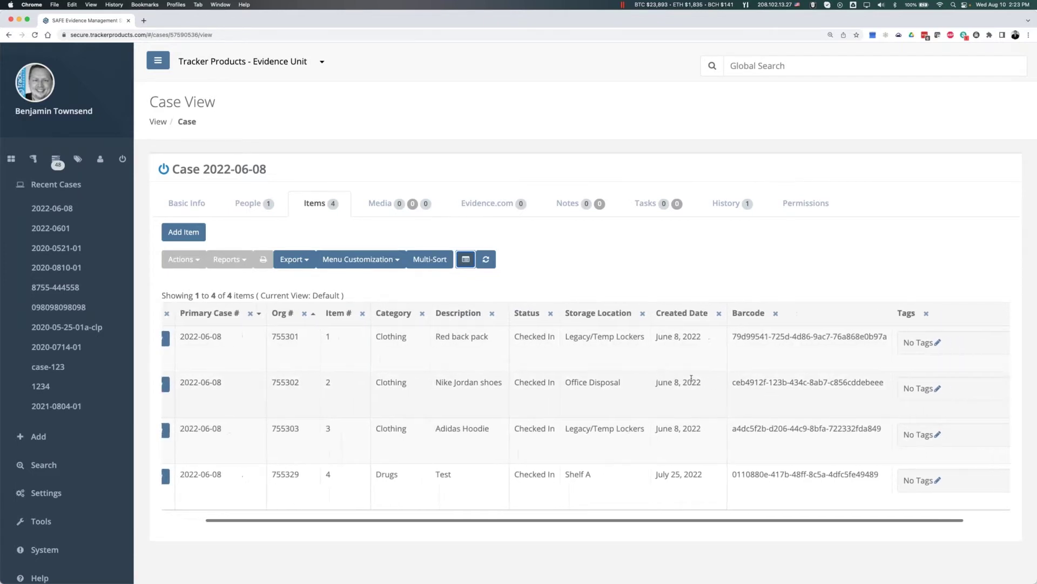
pyautogui.click(927, 344)
pyautogui.write('TestTa')
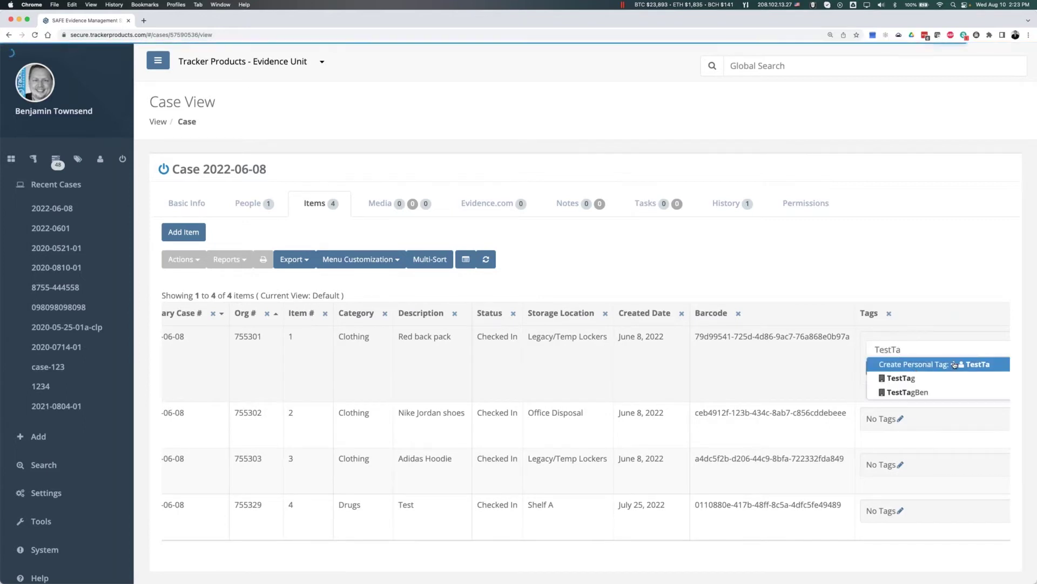
pyautogui.click(910, 380)
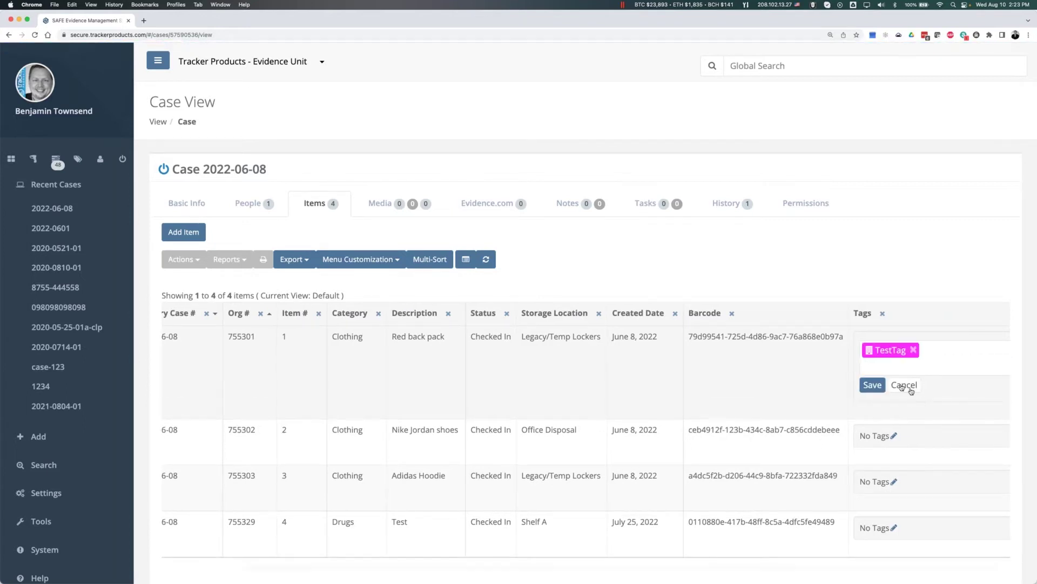
pyautogui.click(874, 385)
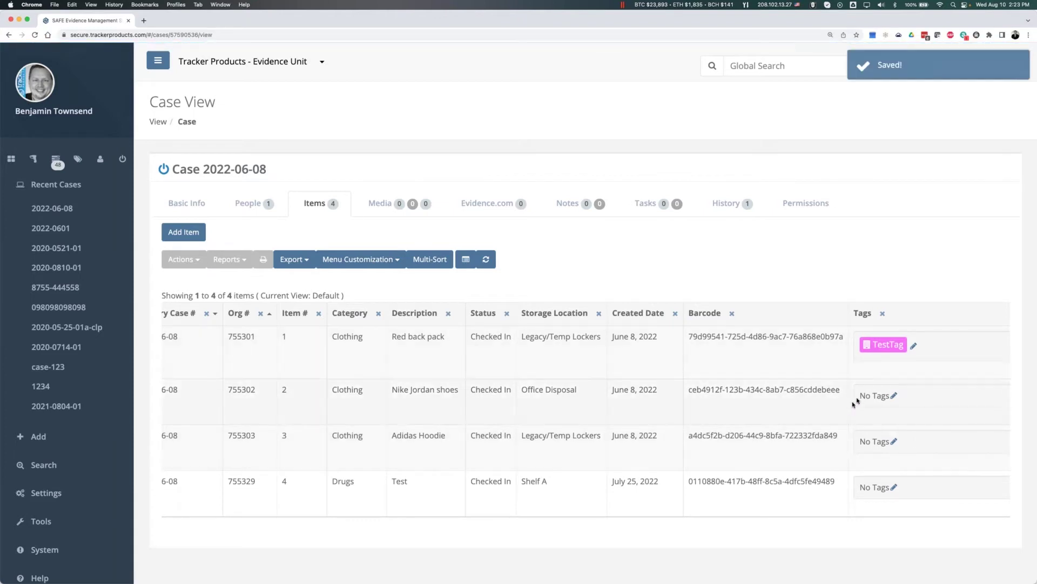
pyautogui.hscroll(-3, 853, 385)
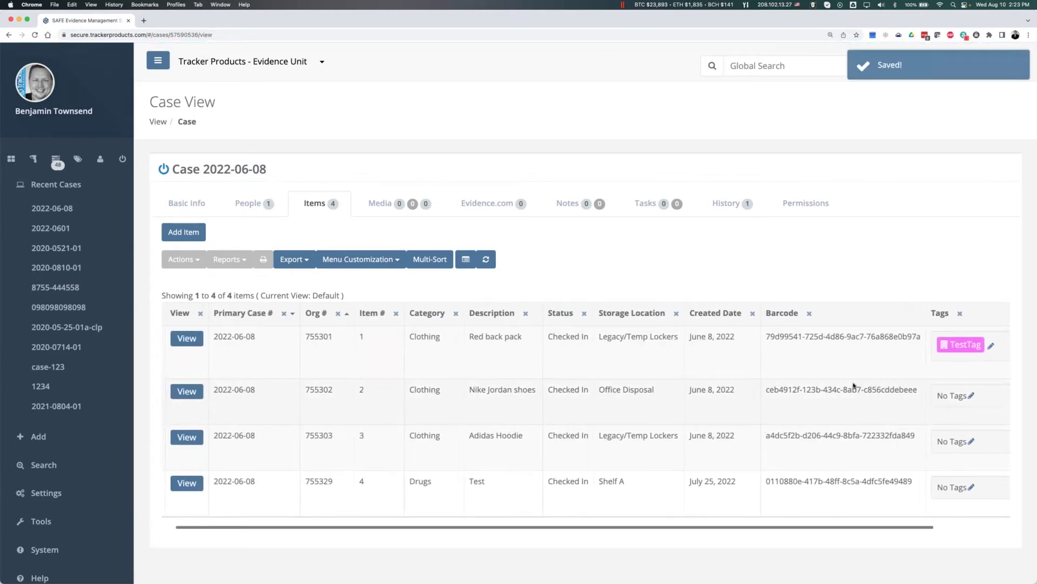
pyautogui.hscroll(-1, 392, 333)
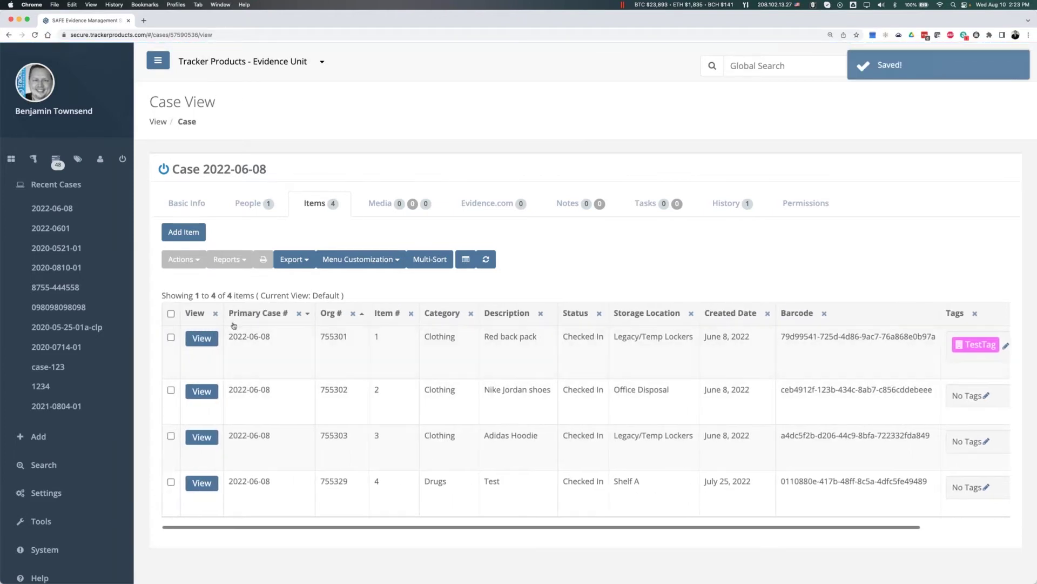
pyautogui.click(170, 313)
pyautogui.click(181, 259)
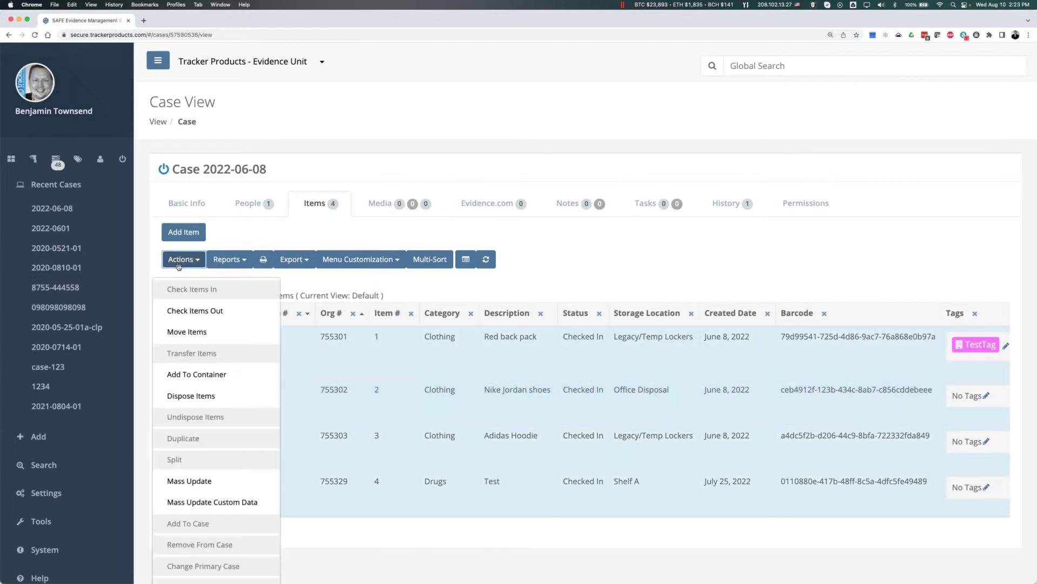
pyautogui.click(207, 481)
pyautogui.click(507, 396)
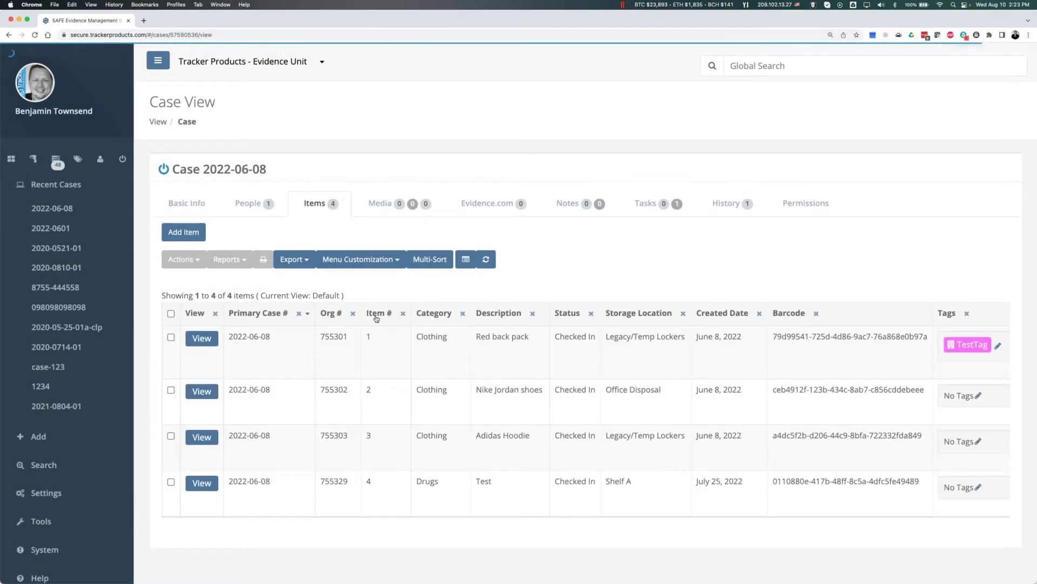
# Step: Select all four items of the case and enable the Tags field in a mass update
pyautogui.click(171, 314)
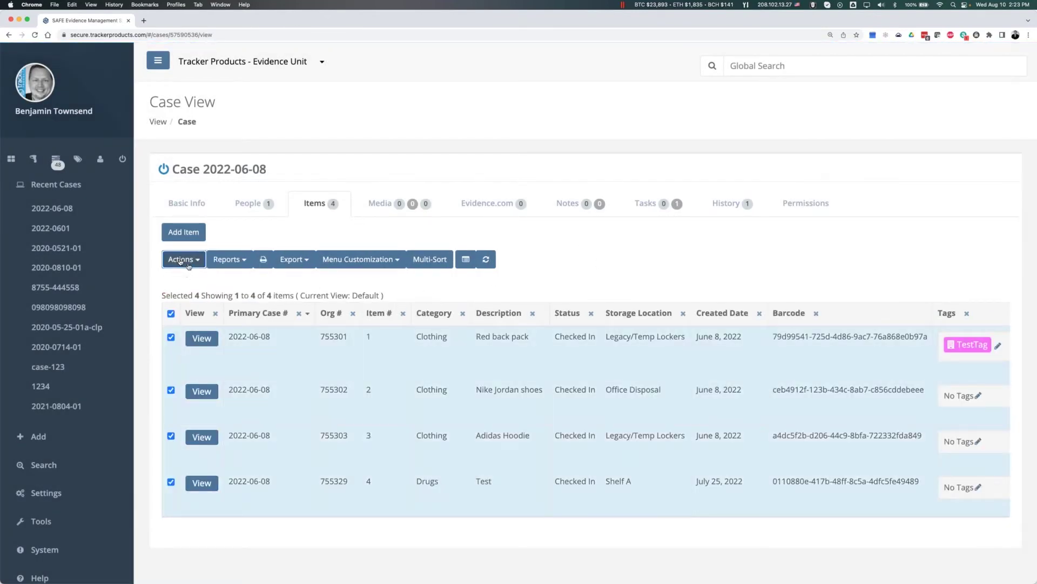
pyautogui.click(188, 261)
pyautogui.click(205, 481)
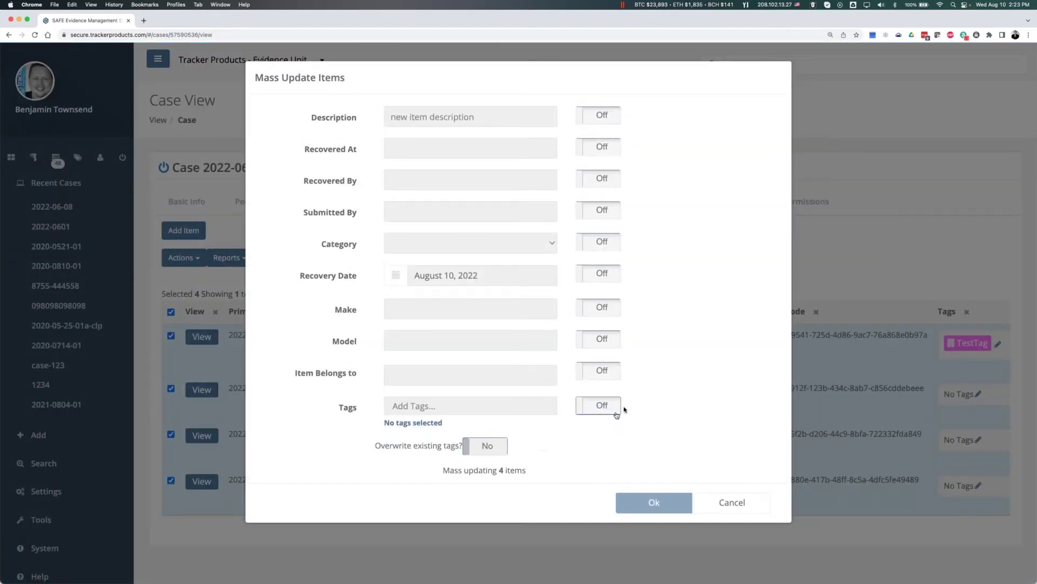
pyautogui.click(586, 409)
# Step: Add TestTag to the mass update without overwriting existing tags, apply it, and check the items' Tags column
pyautogui.write('tag')
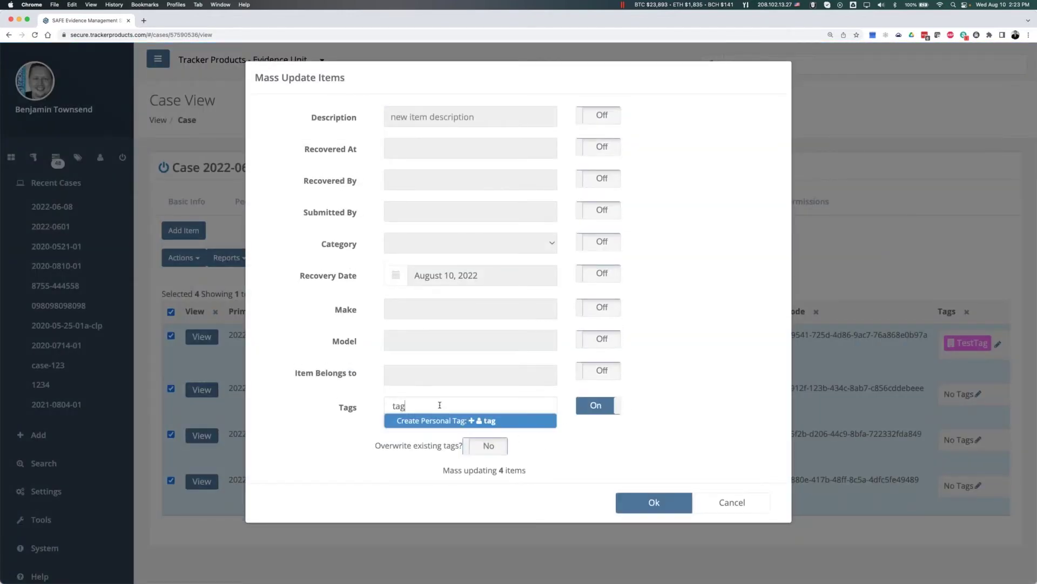
pyautogui.press('Return')
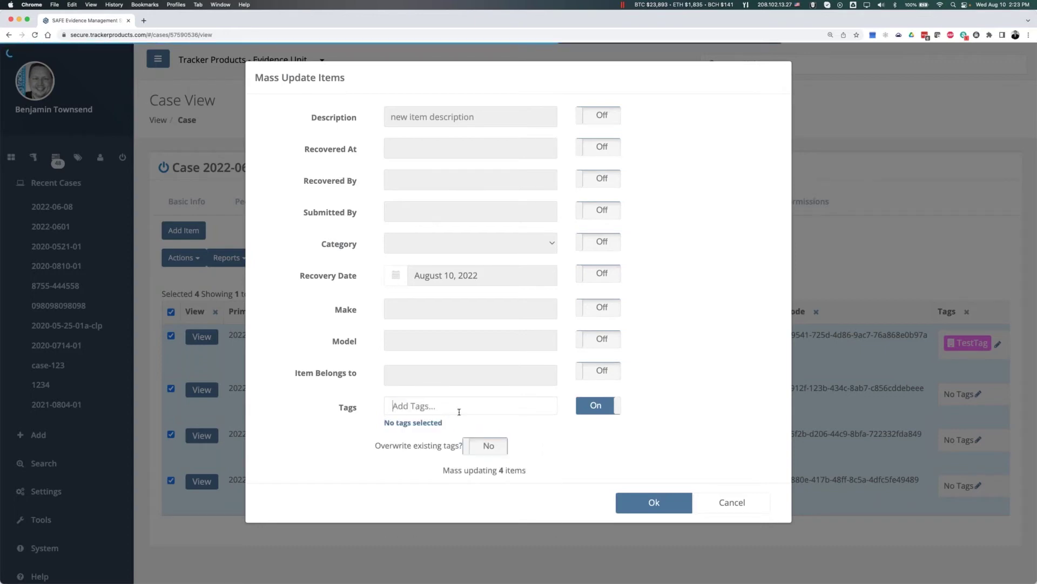
pyautogui.write('testta')
pyautogui.press('BackSpace')
pyautogui.press('BackSpace')
pyautogui.press('BackSpace')
pyautogui.press('BackSpace')
pyautogui.press('BackSpace')
pyautogui.press('BackSpace')
pyautogui.write('tes')
pyautogui.click(427, 451)
pyautogui.click(652, 518)
pyautogui.hscroll(3, 854, 371)
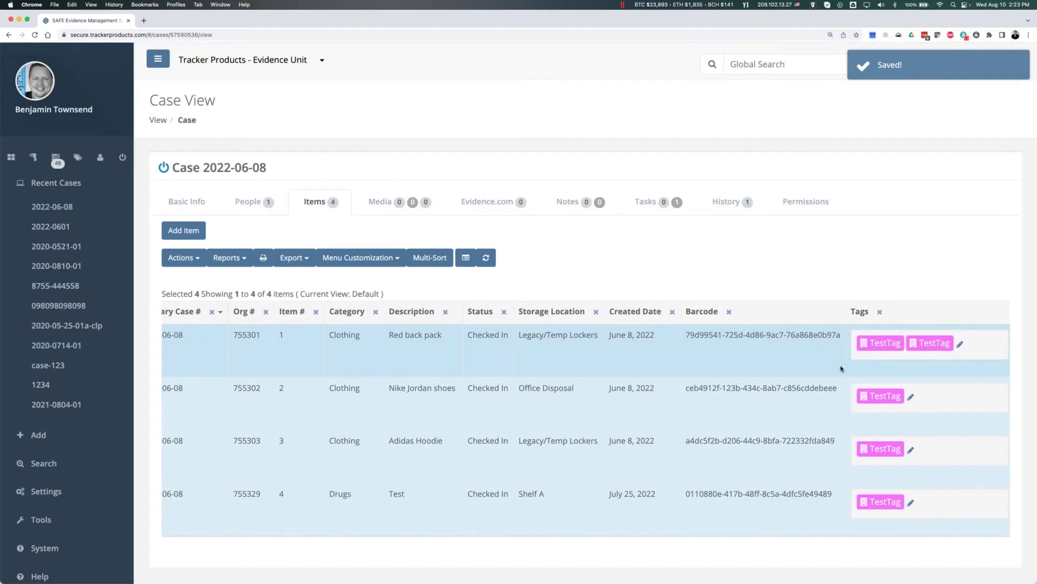
pyautogui.hscroll(-1, 841, 369)
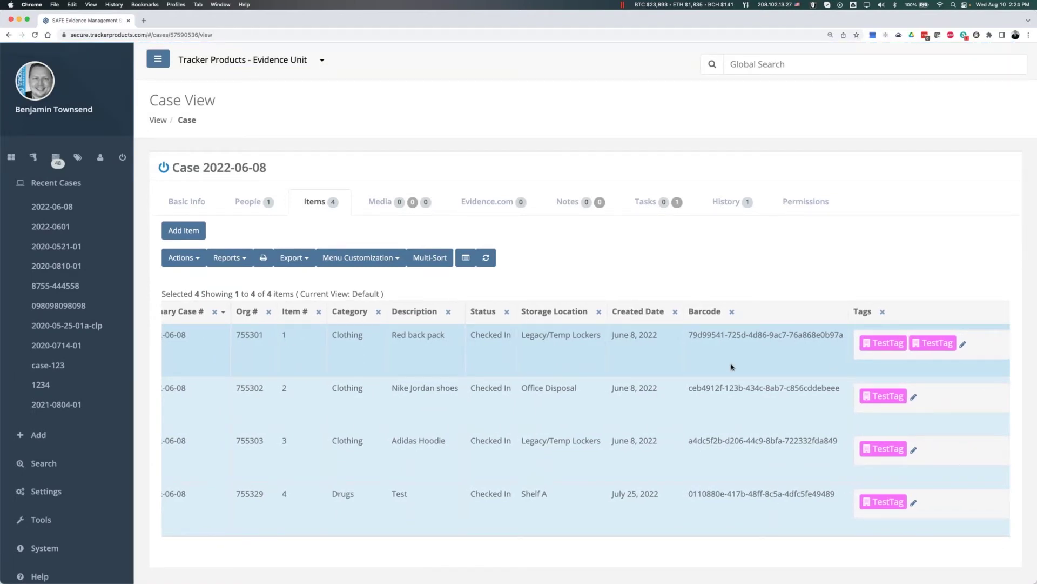
pyautogui.hscroll(-1, 889, 349)
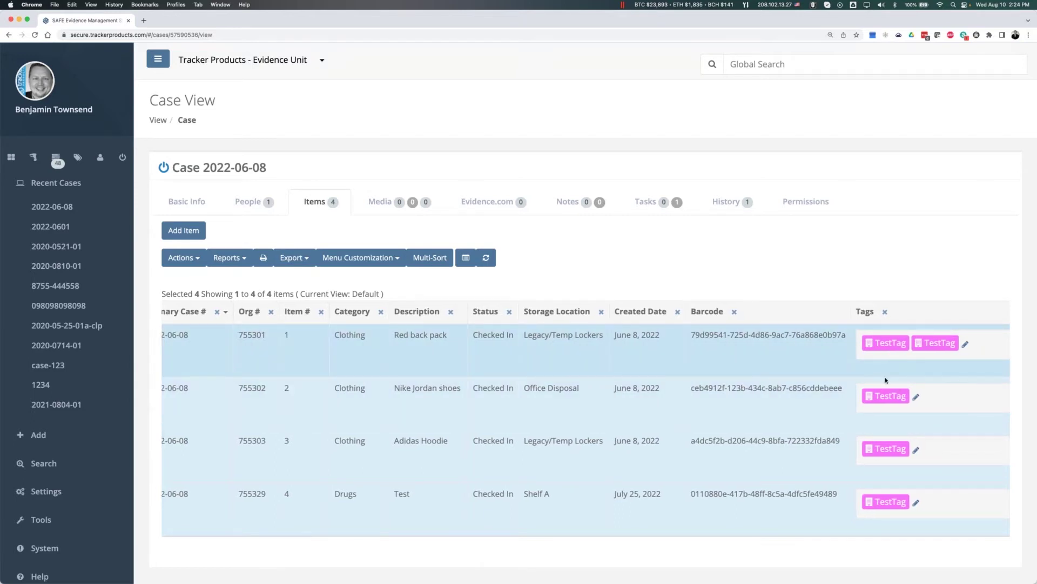
# Step: Open the item list of recent case 2022-0601 and save TestTag on its biohazard item
pyautogui.click(54, 227)
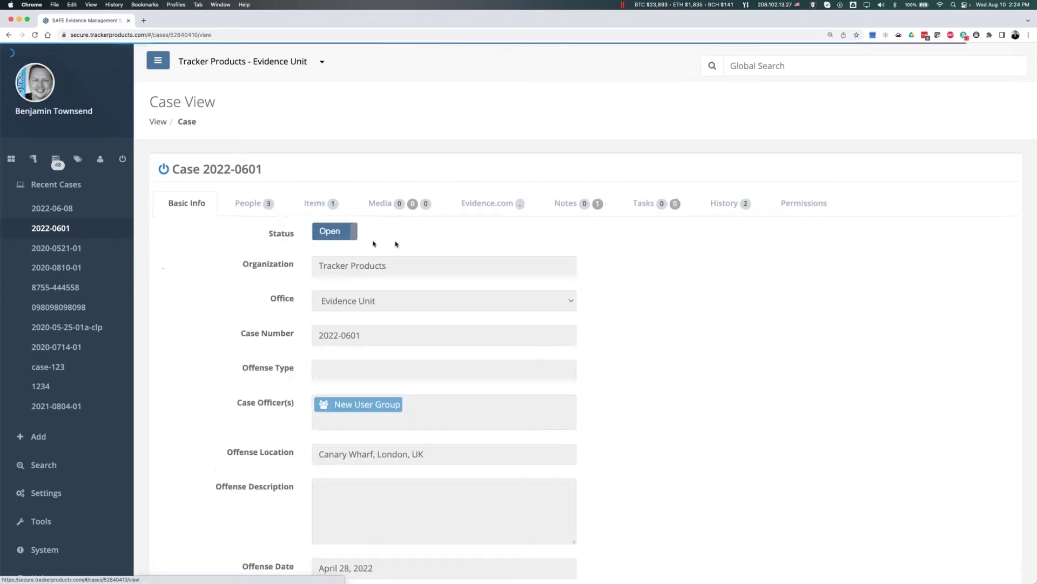
pyautogui.click(319, 203)
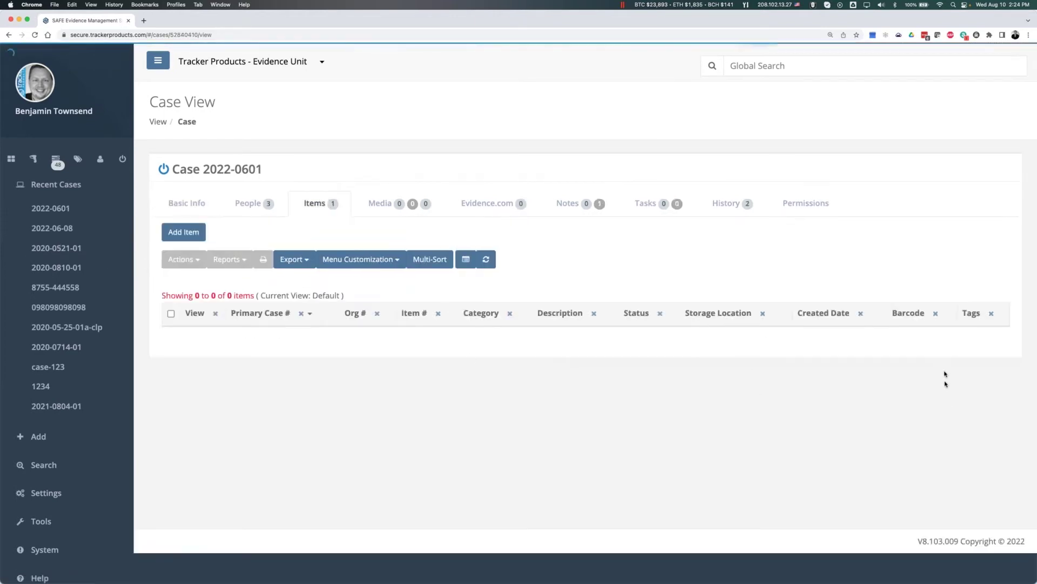
pyautogui.click(963, 342)
pyautogui.write('te')
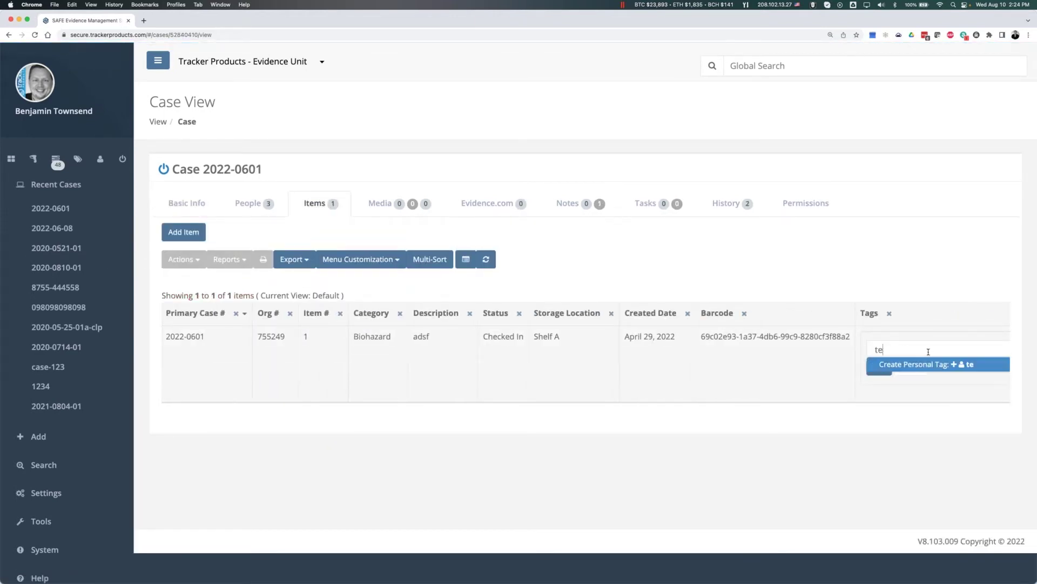
pyautogui.write('stta')
pyautogui.click(919, 378)
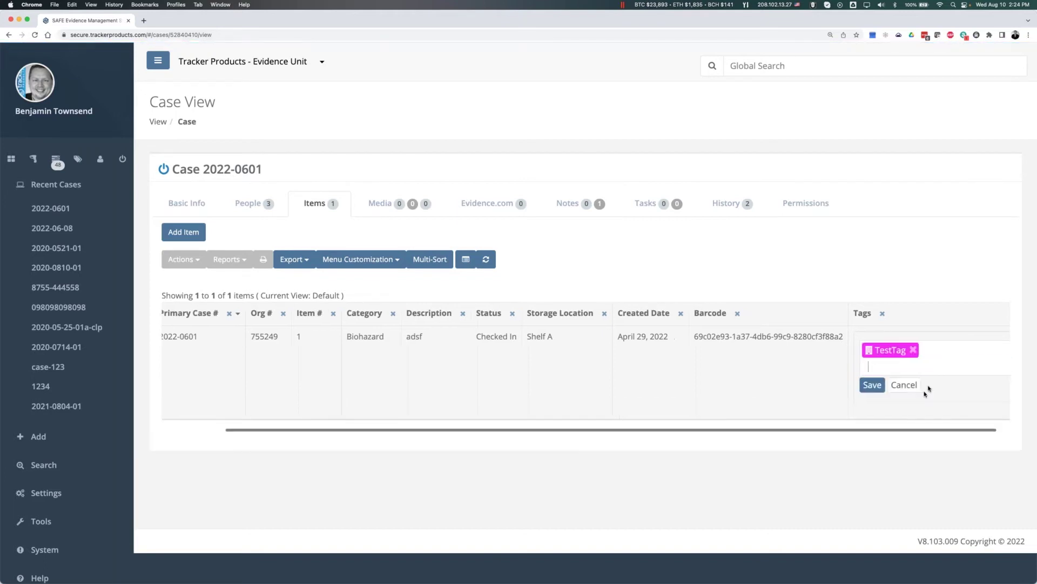
pyautogui.click(872, 385)
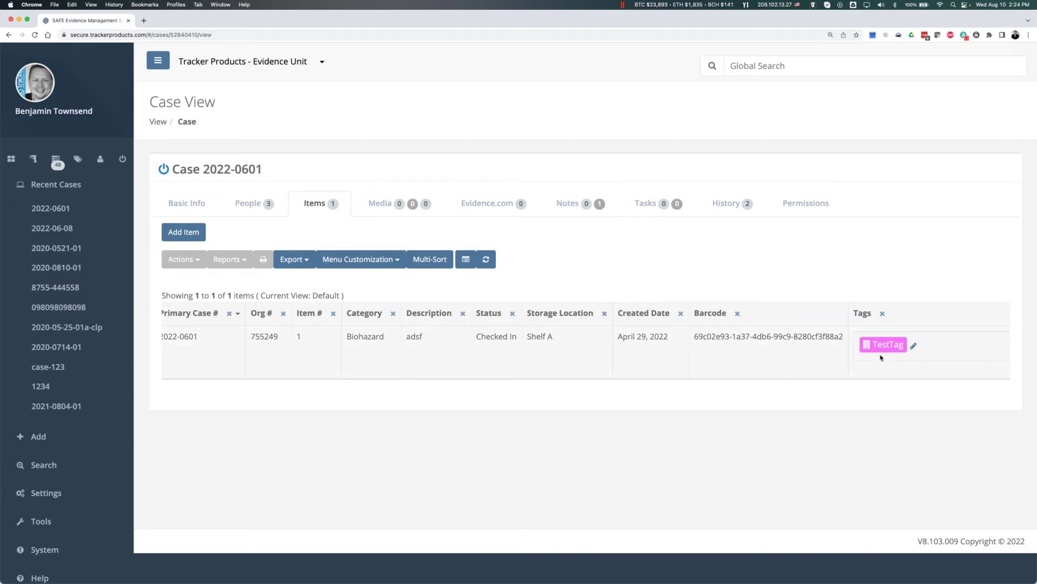
# Step: Open the advanced search for items and go to its Tags criterion
pyautogui.click(54, 187)
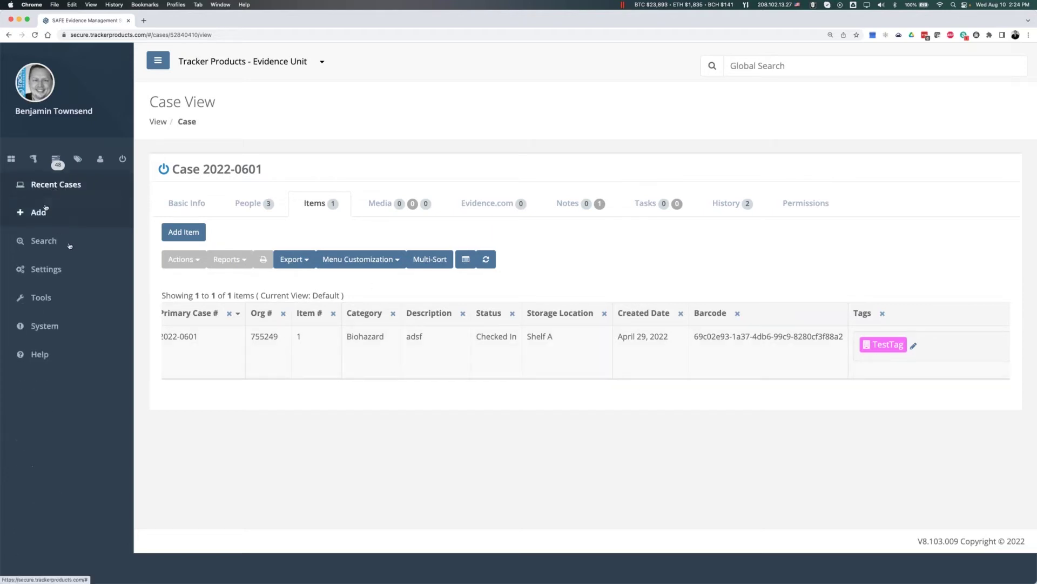
pyautogui.click(61, 240)
pyautogui.click(95, 283)
pyautogui.scroll(-5, 311, 285)
pyautogui.scroll(-4, 310, 283)
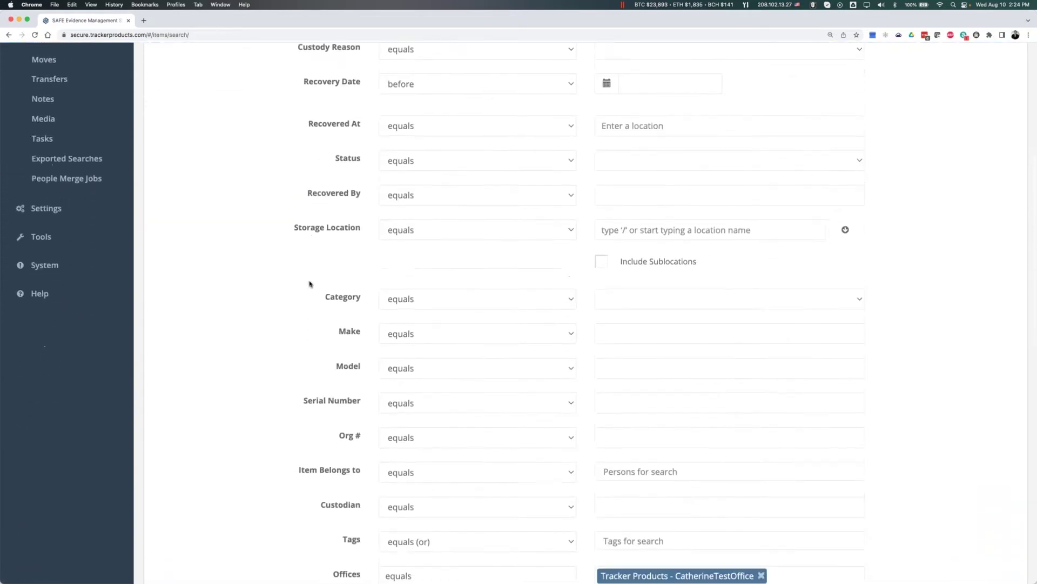
pyautogui.write('test')
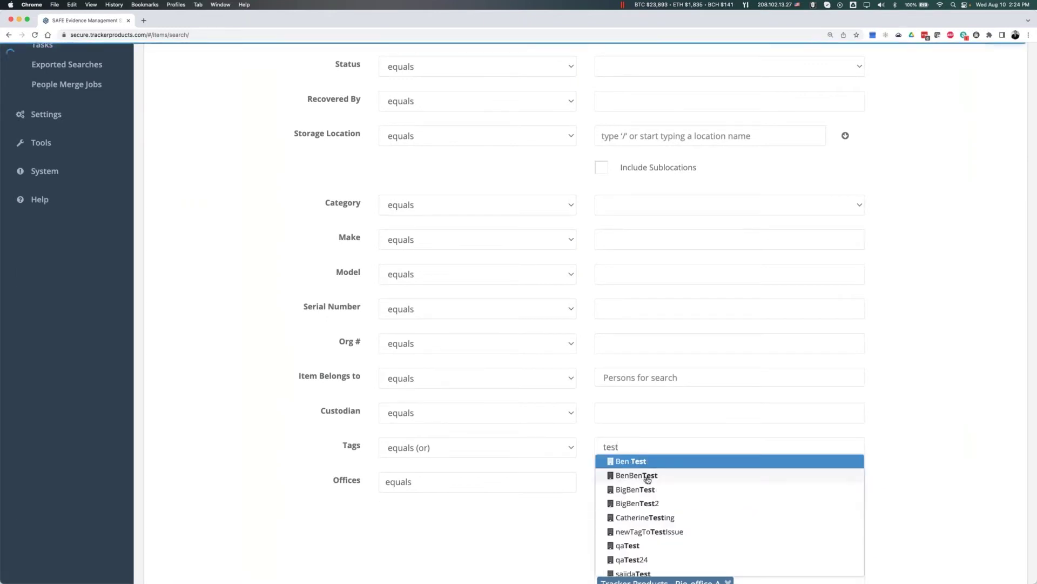
pyautogui.click(640, 462)
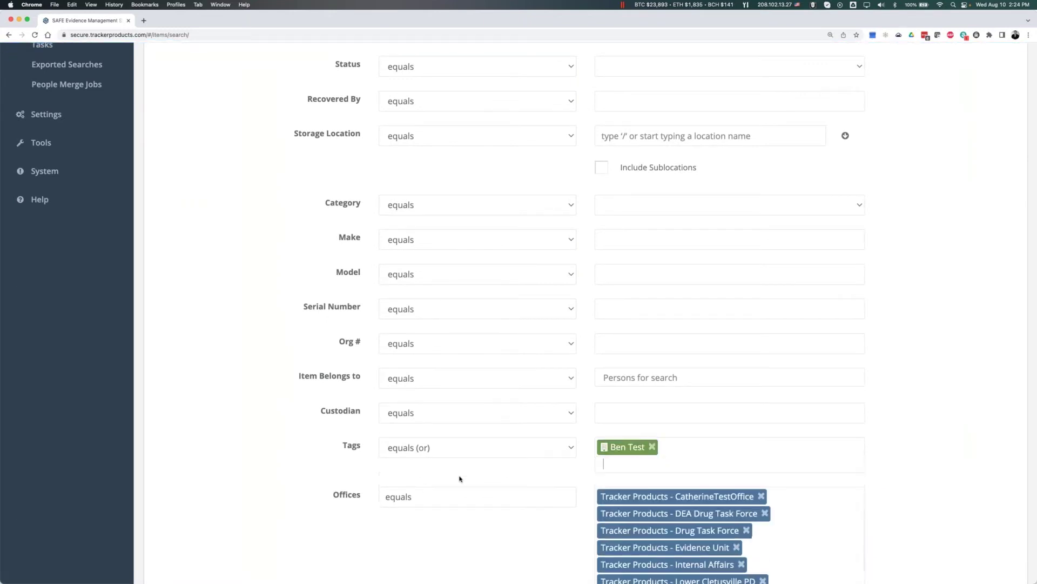
pyautogui.click(652, 447)
# Step: Set the Tags criterion to TestTag and run the item search
pyautogui.write('terst')
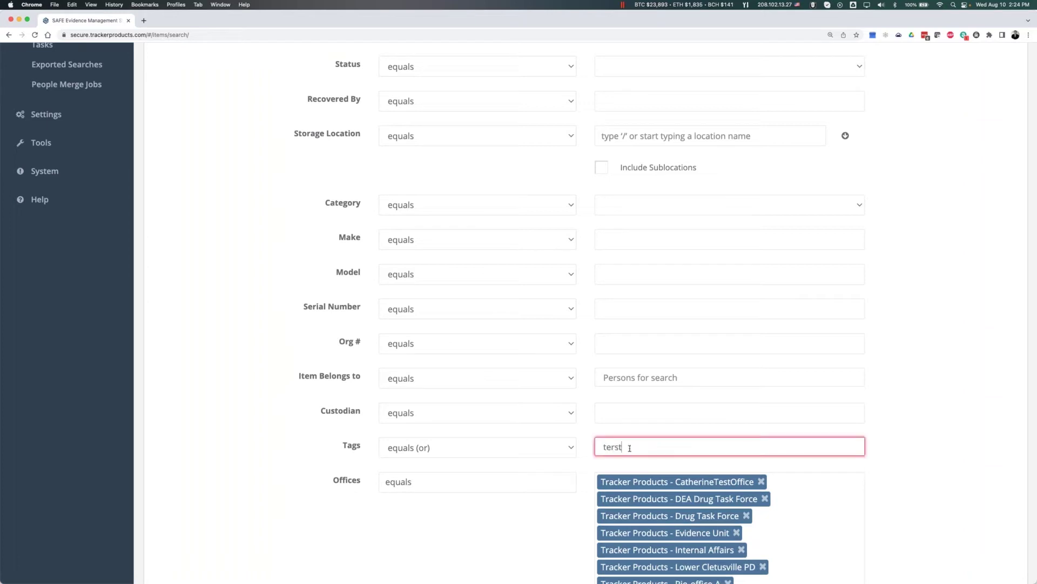
pyautogui.press('BackSpace')
pyautogui.press('BackSpace')
pyautogui.write('st')
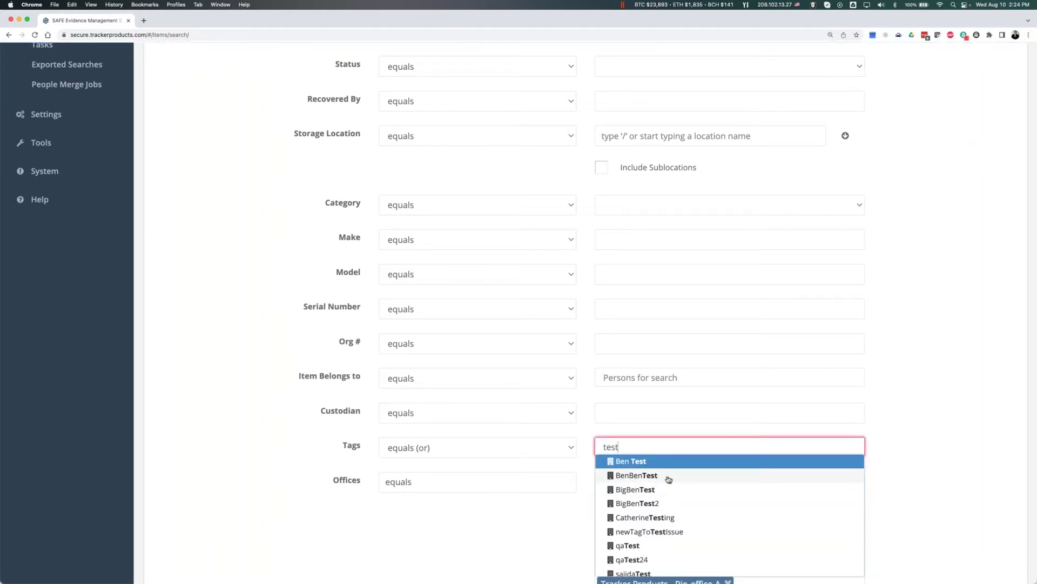
pyautogui.write('ta')
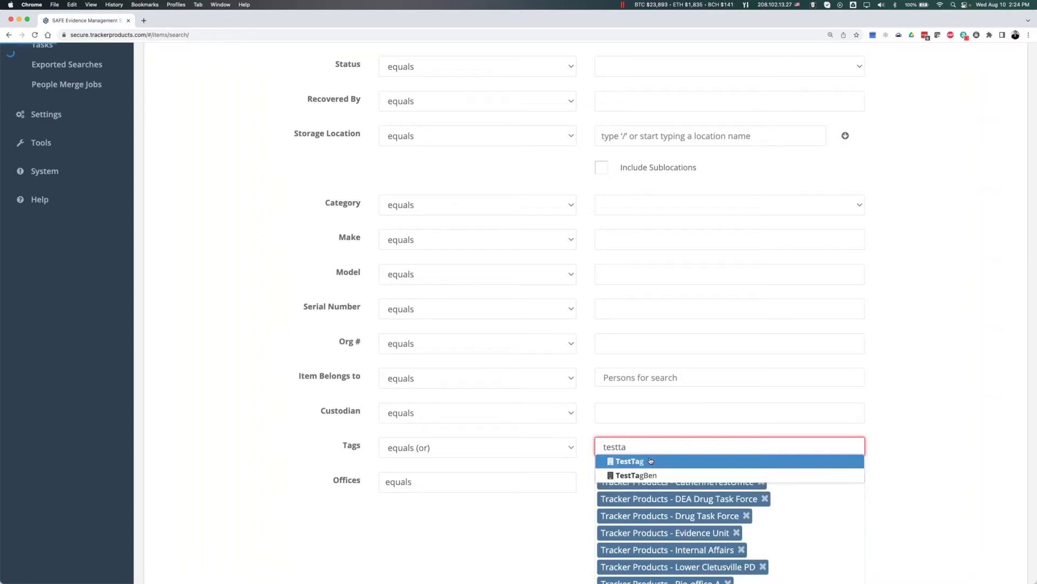
pyautogui.click(621, 463)
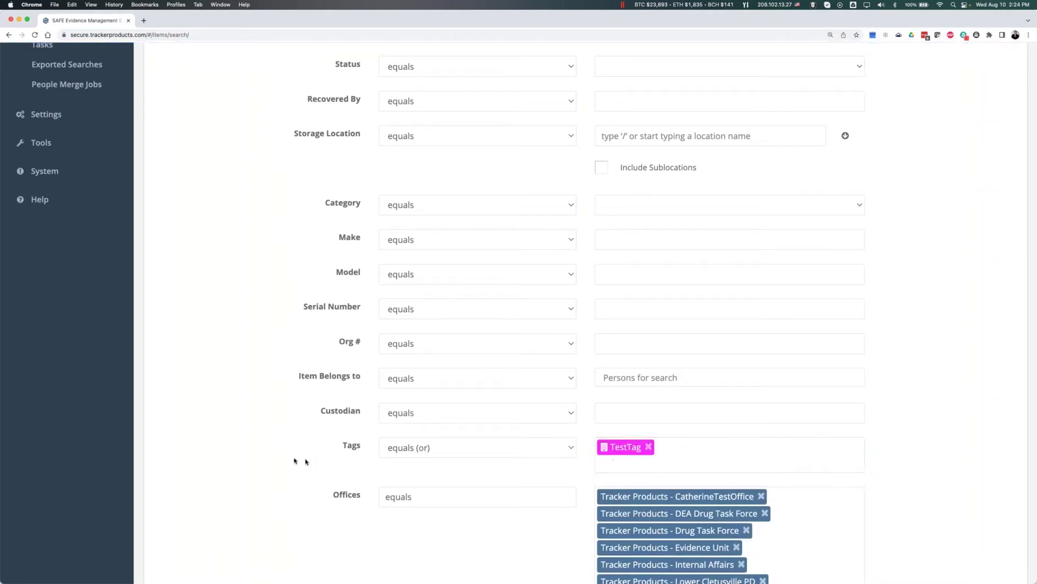
pyautogui.scroll(-10, 260, 455)
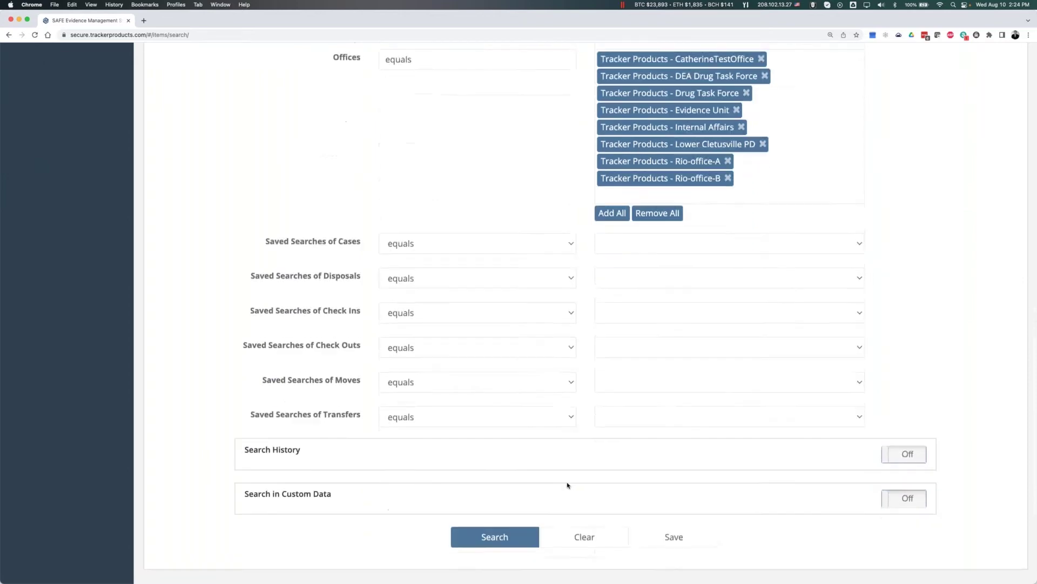
pyautogui.click(502, 507)
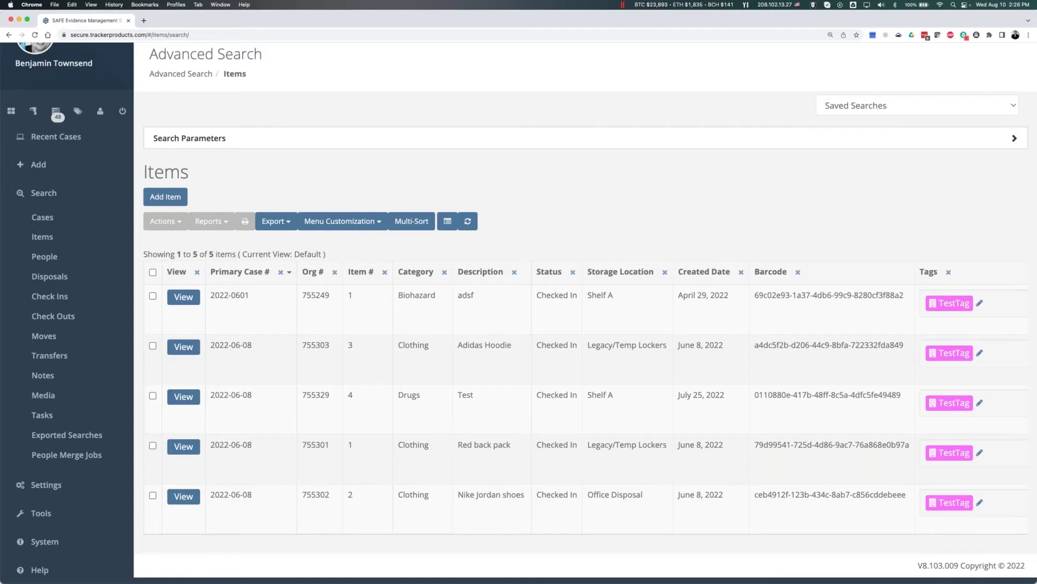
# Step: Switch the office to El Mirage Police Department and open its tag list to review the active organization tags
pyautogui.scroll(2, 479, 114)
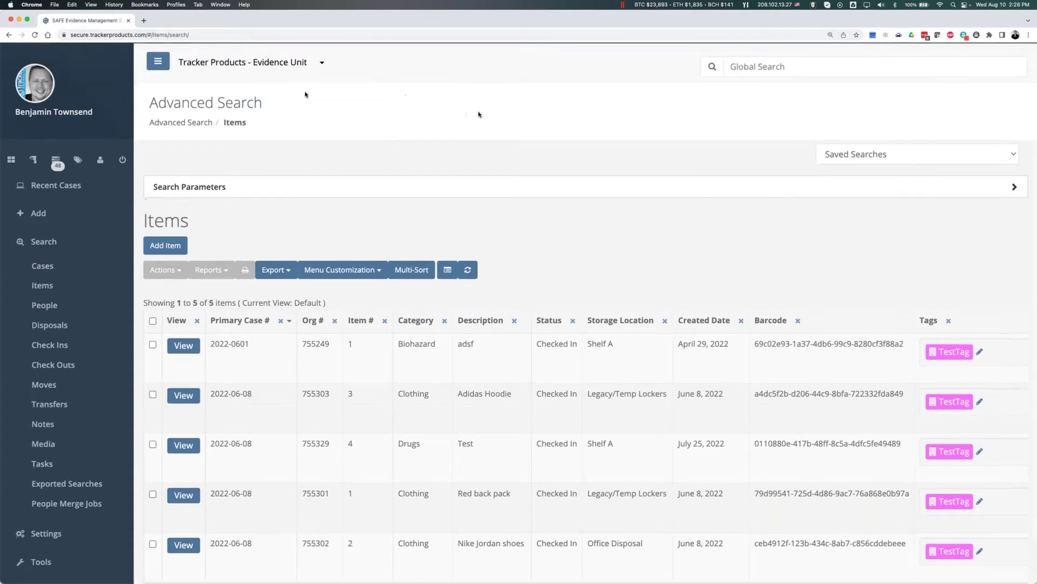
pyautogui.click(240, 62)
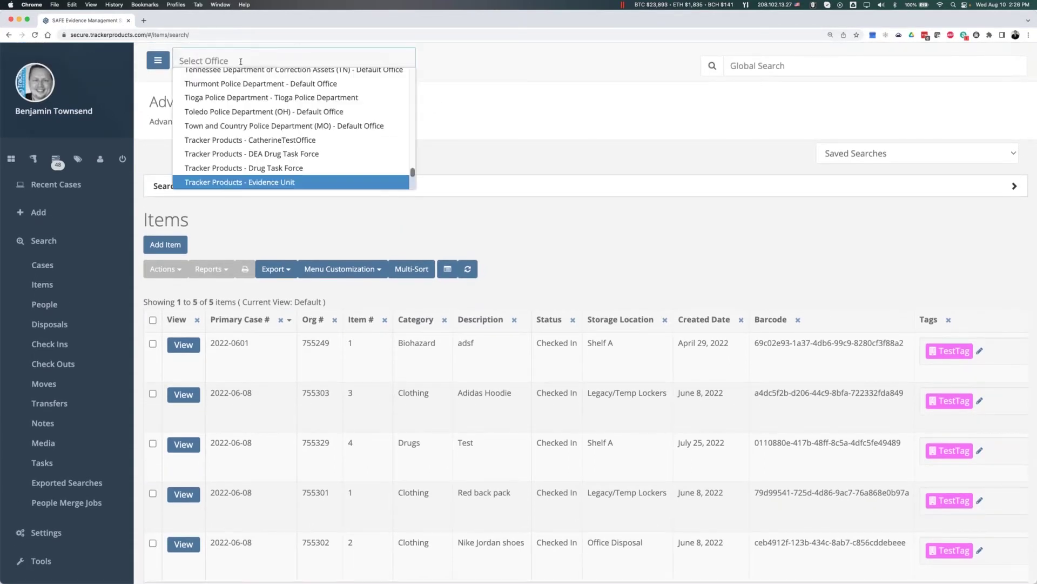
pyautogui.write('el mir')
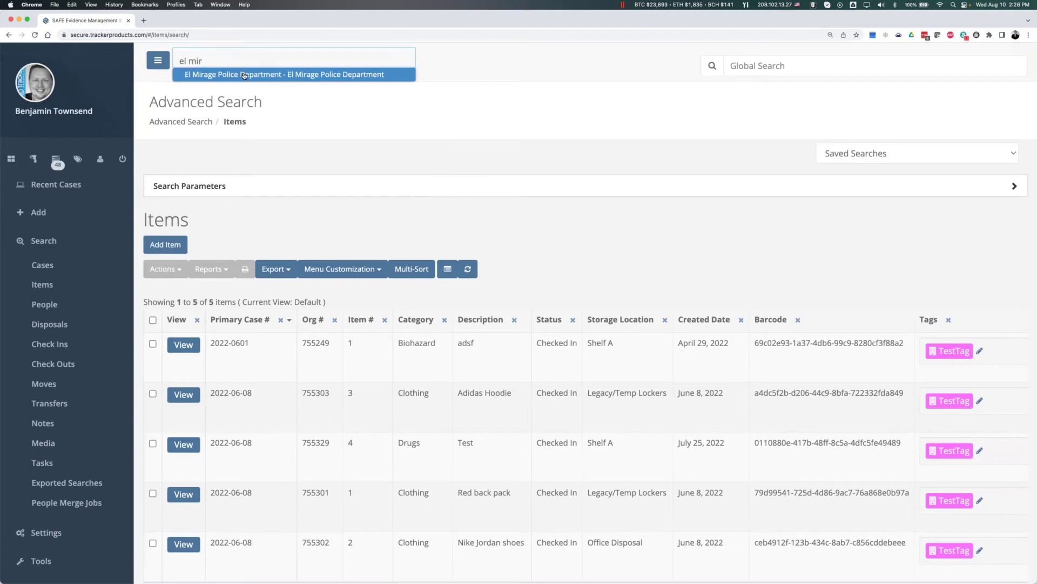
pyautogui.click(244, 75)
pyautogui.click(82, 162)
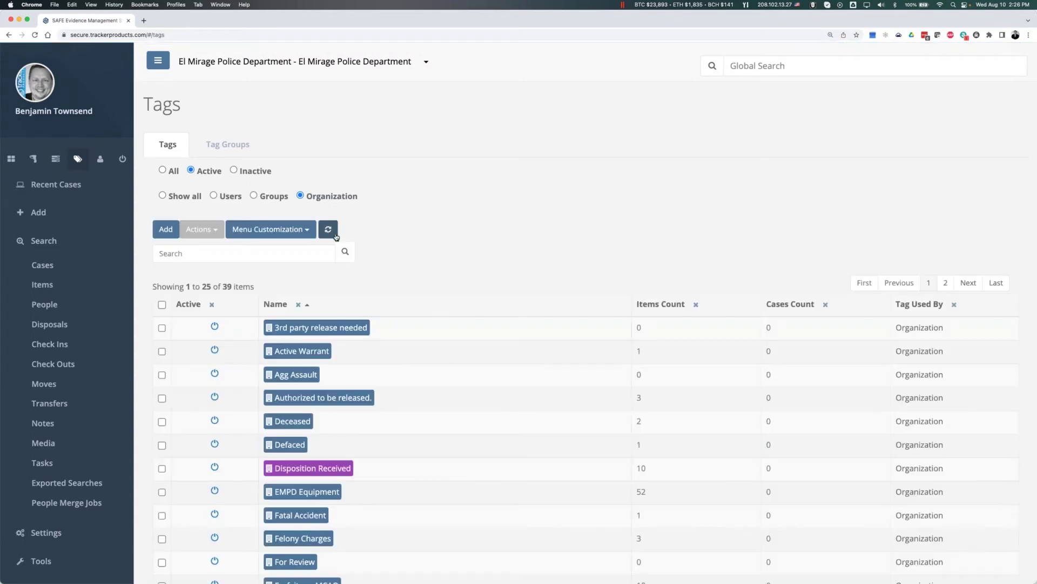
pyautogui.scroll(-3, 324, 232)
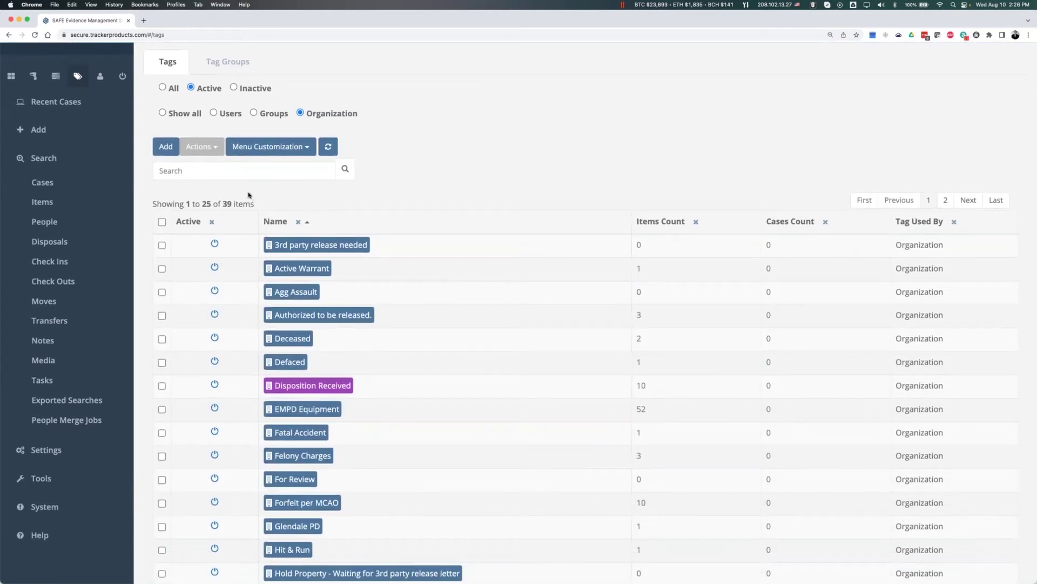
# Step: Look through the active organization tags and open the list of items that carry the Homicide tag
pyautogui.scroll(-1, 249, 195)
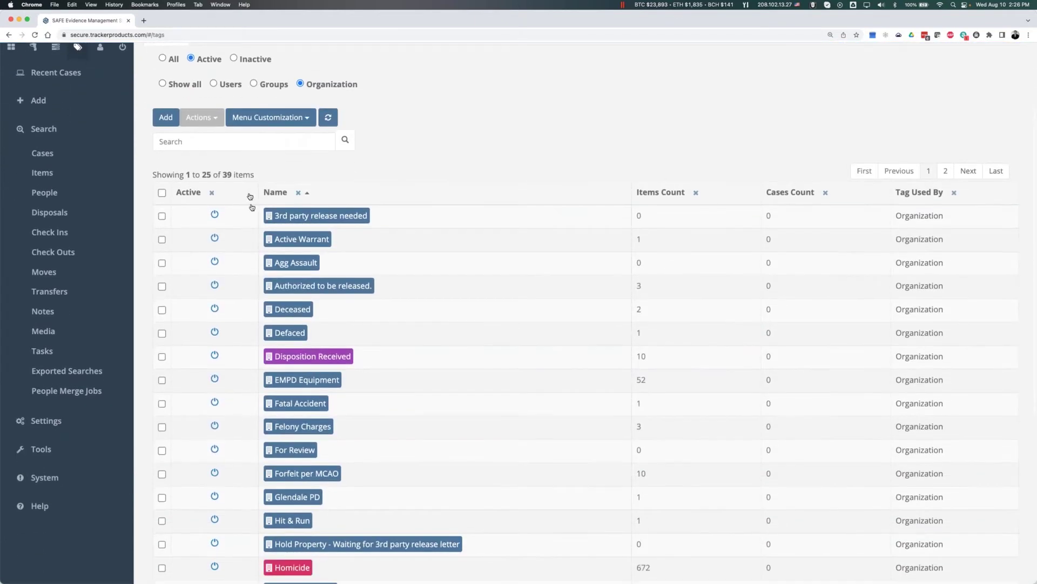
pyautogui.scroll(-2, 331, 240)
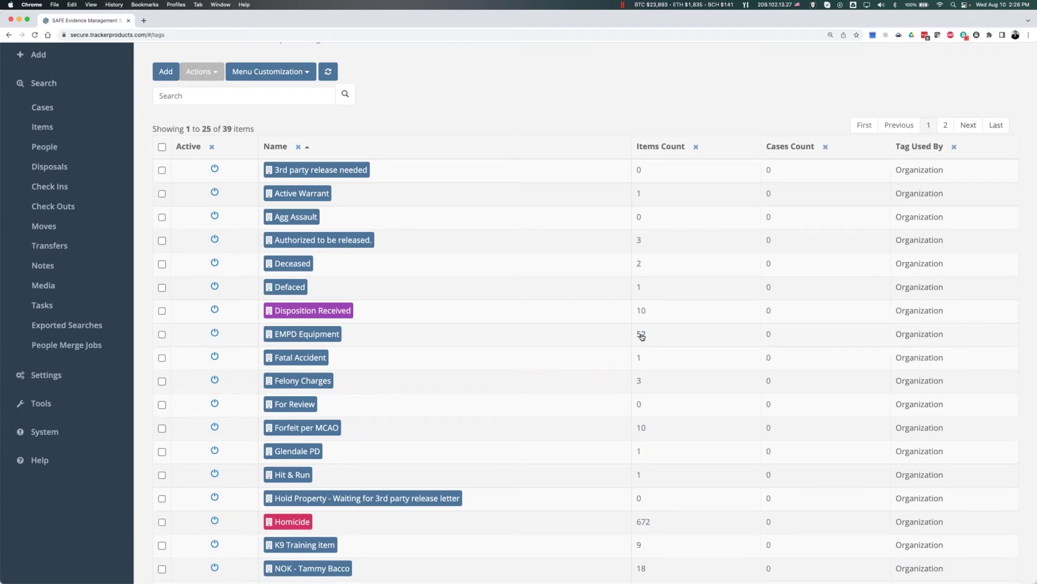
pyautogui.scroll(-3, 641, 336)
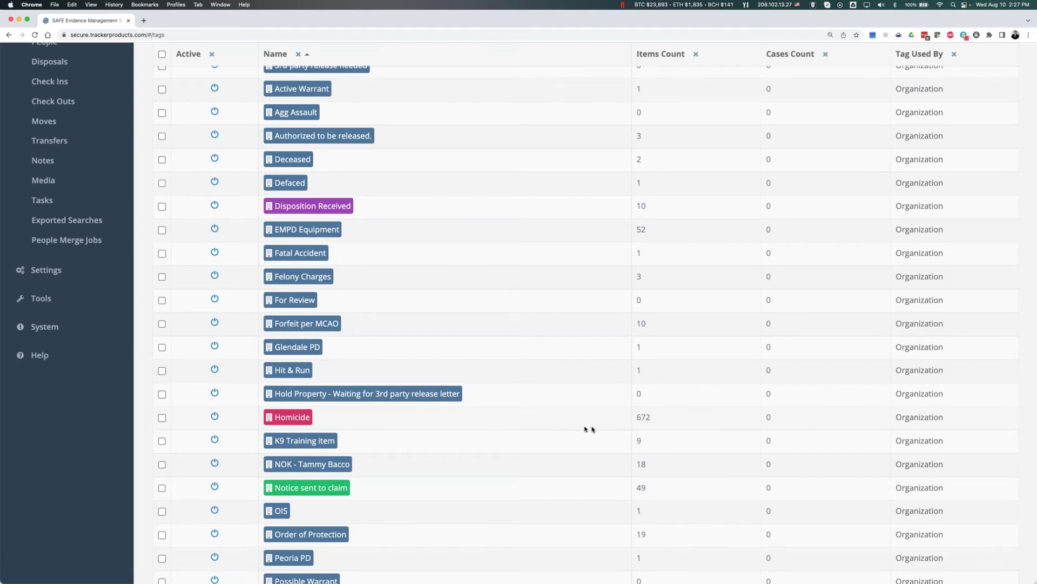
pyautogui.click(645, 419)
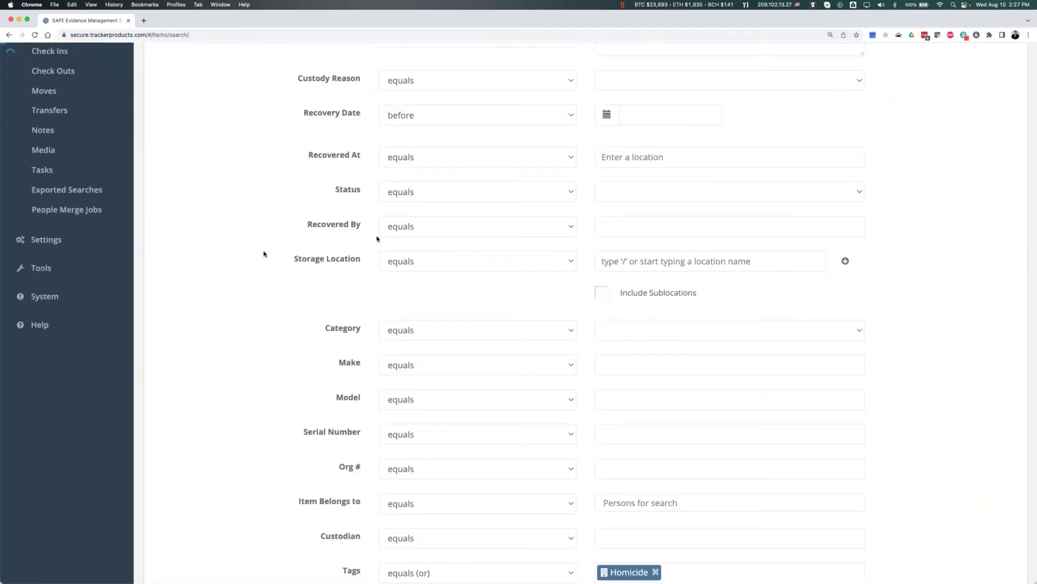
pyautogui.scroll(3, 268, 309)
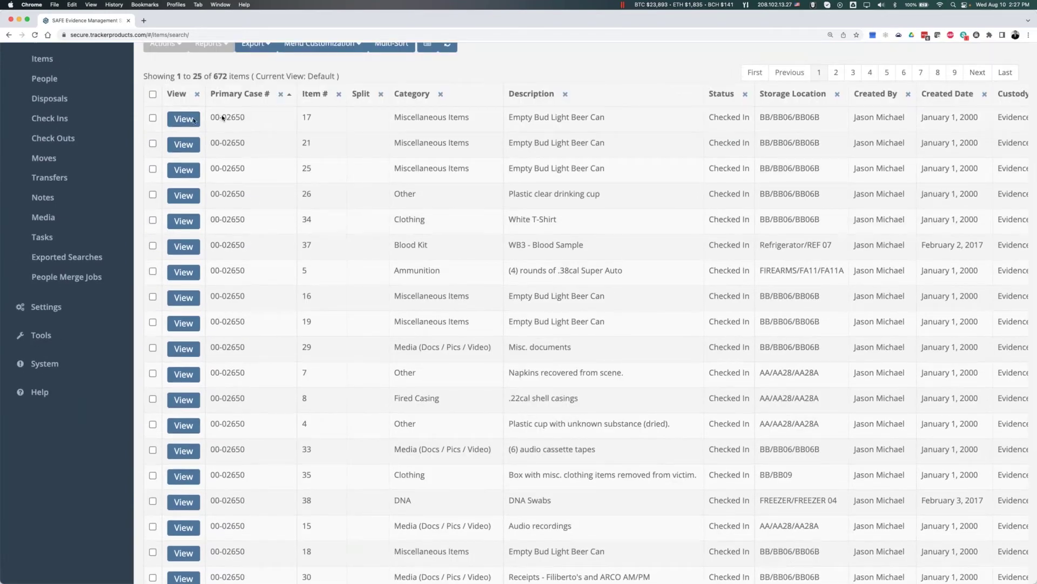
# Step: Open the case of item 21 from the Homicide results and show that case's item list
pyautogui.click(184, 144)
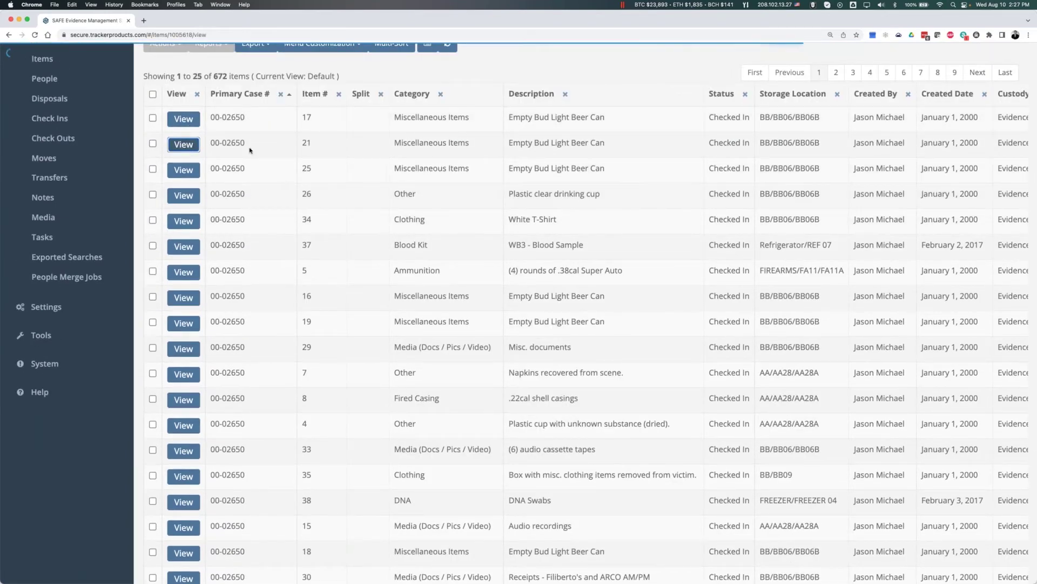
pyautogui.scroll(5, 301, 190)
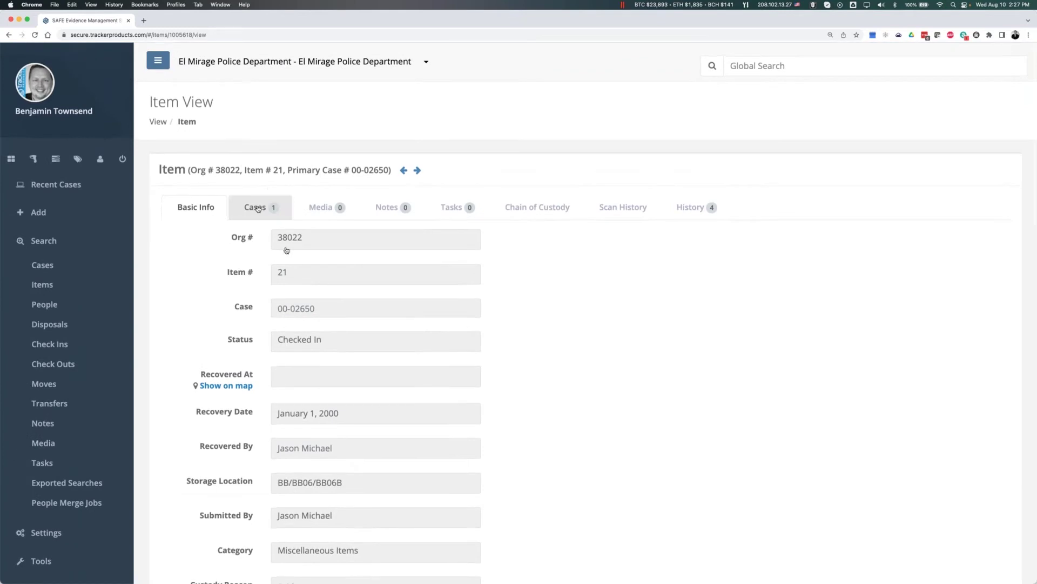
pyautogui.click(258, 208)
pyautogui.click(210, 317)
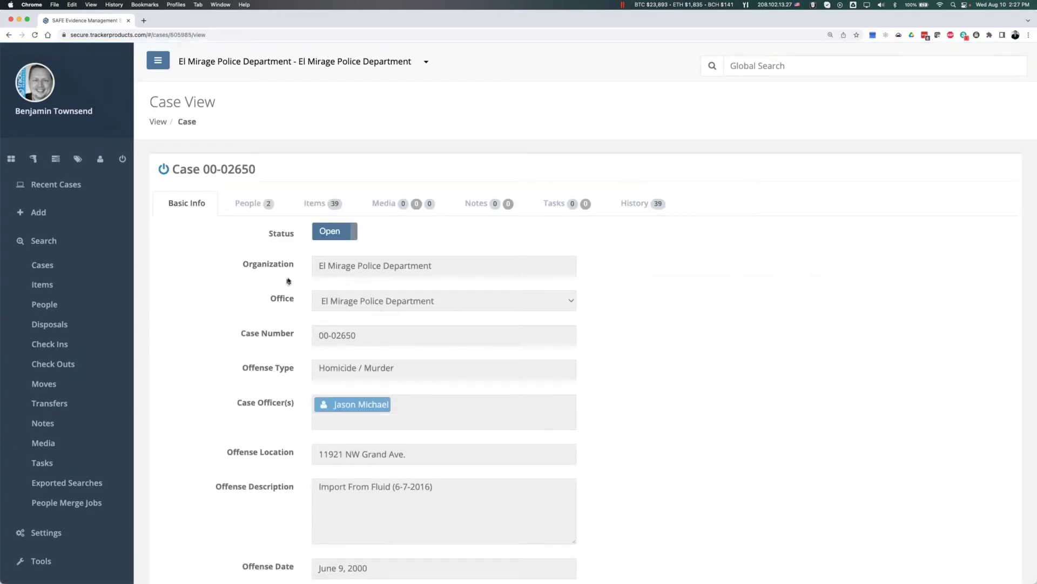
pyautogui.click(319, 204)
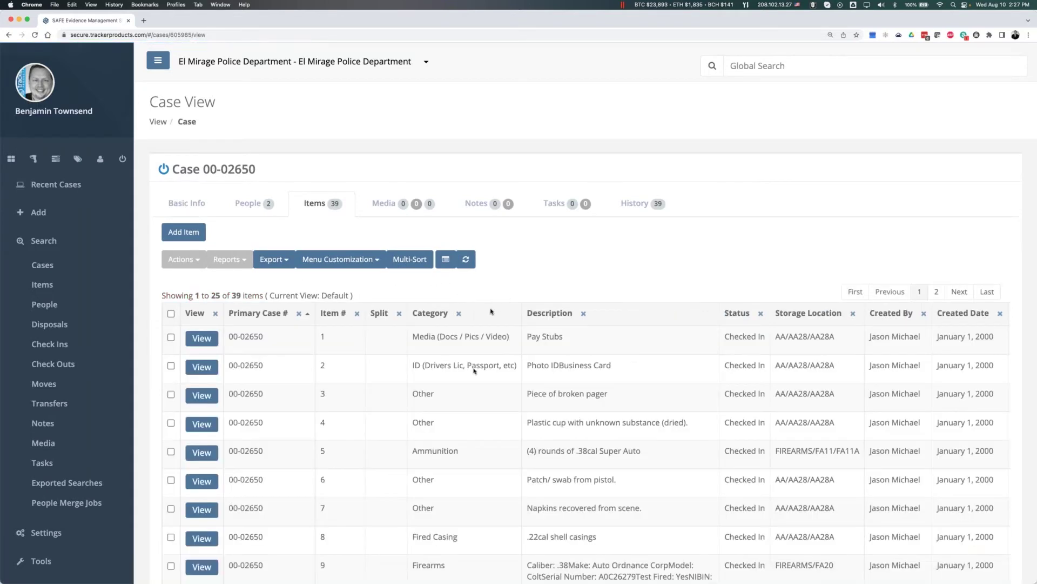
# Step: Add the Tags column to the item list of case 00-02650
pyautogui.hscroll(5, 474, 370)
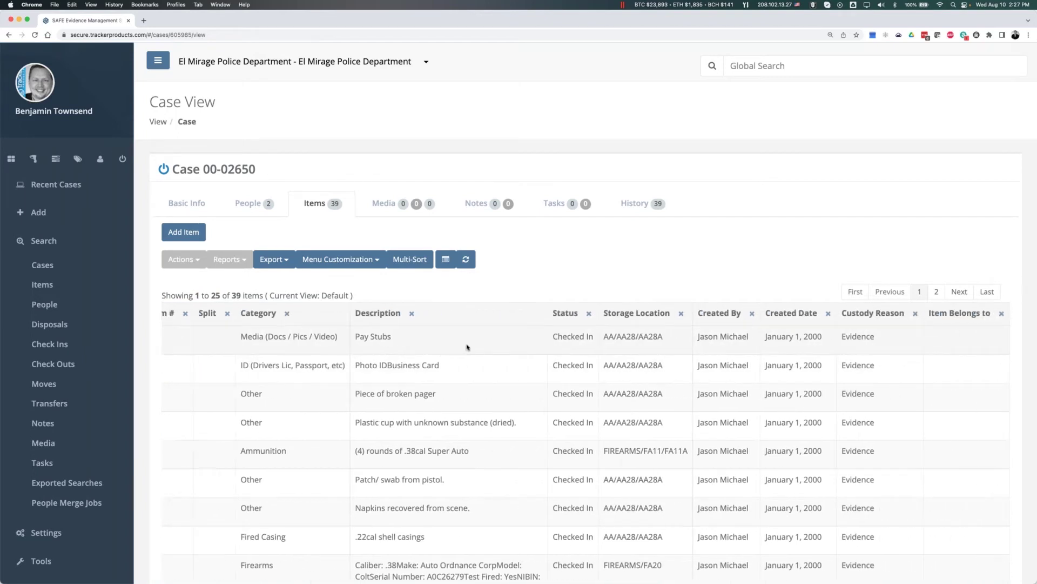
pyautogui.hscroll(-5, 467, 347)
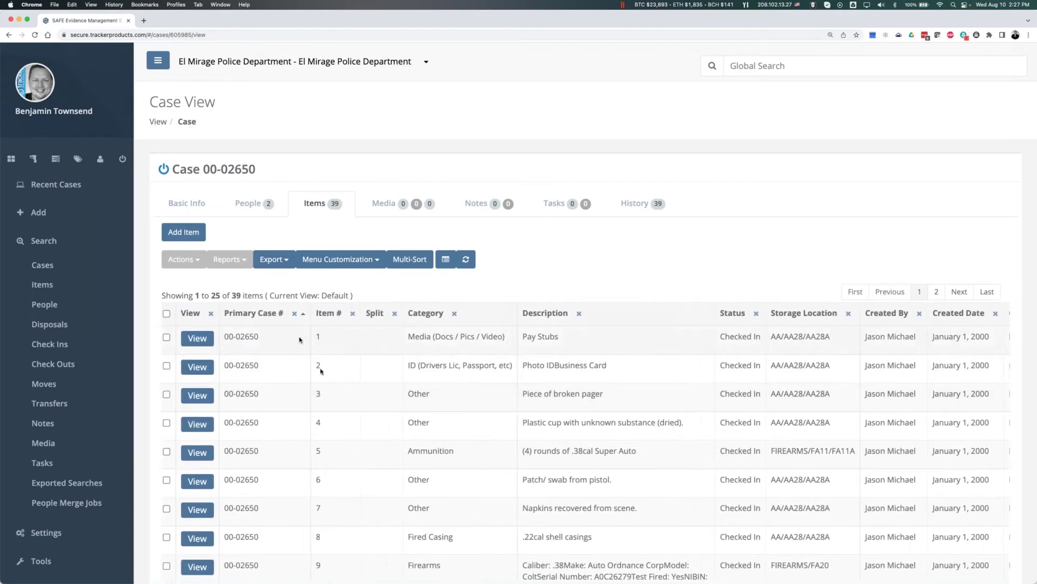
pyautogui.click(344, 259)
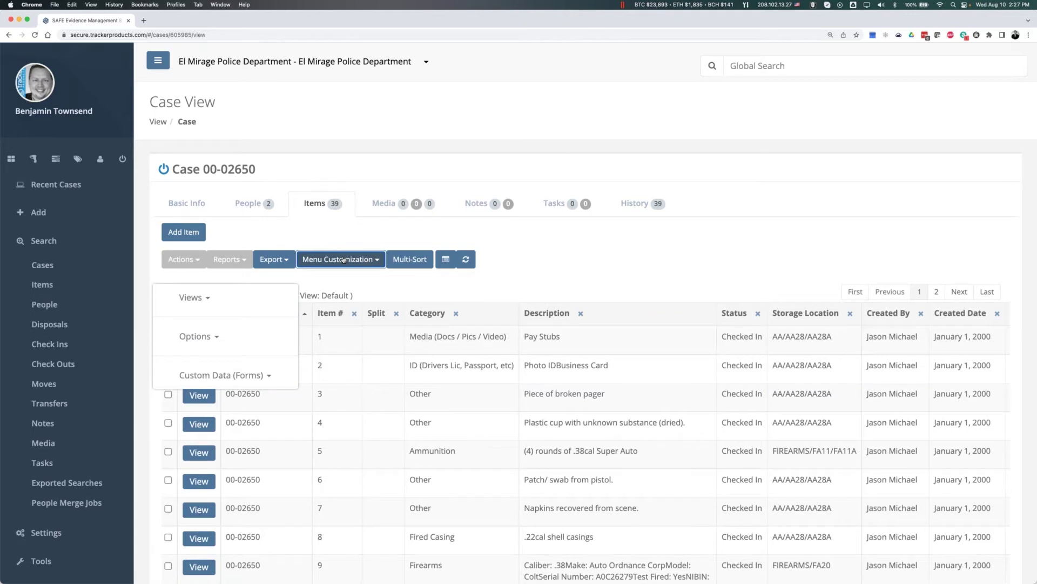
pyautogui.click(198, 337)
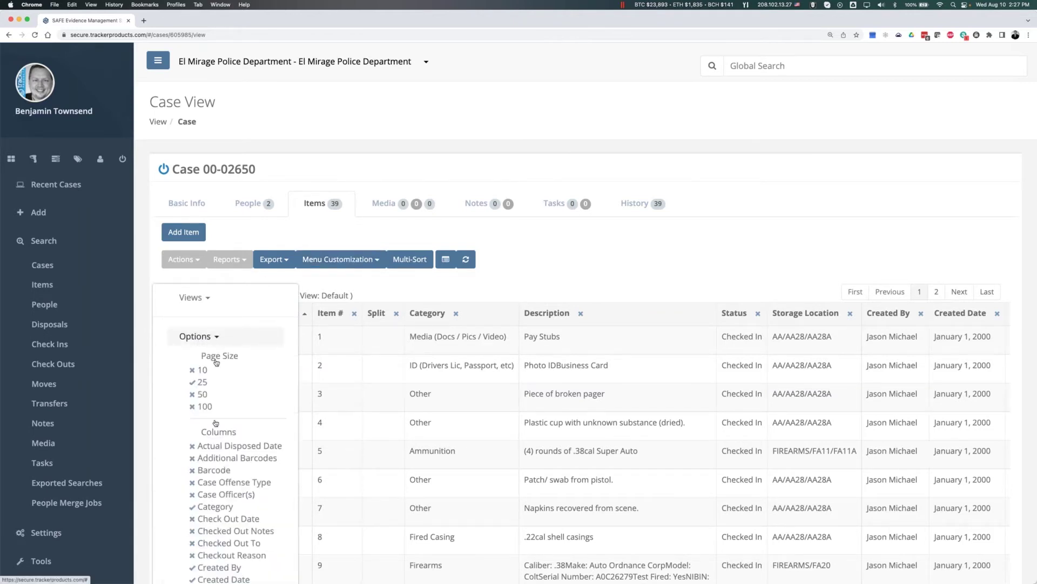
pyautogui.scroll(-3, 216, 423)
pyautogui.scroll(-5, 248, 521)
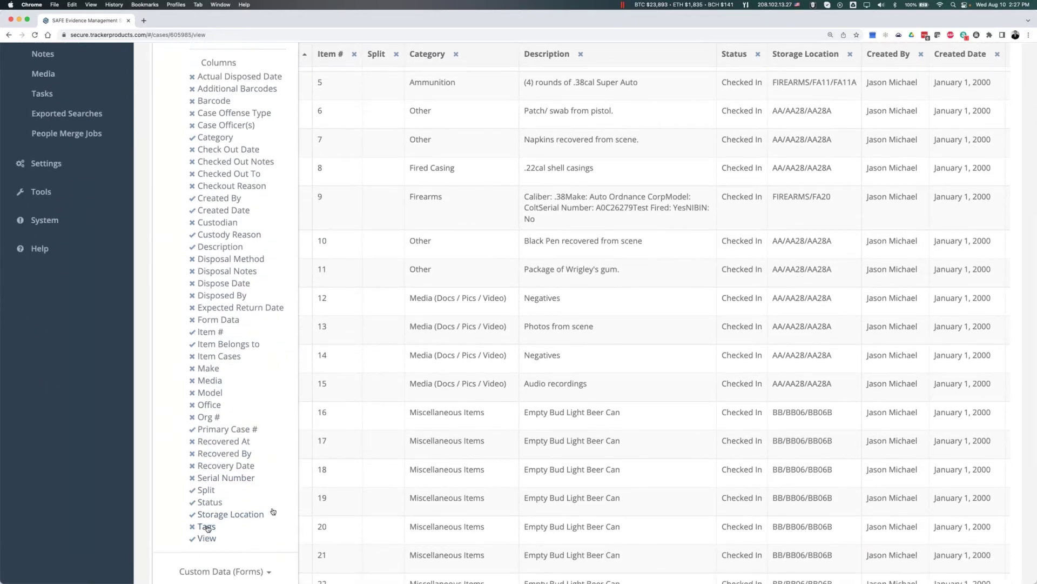
pyautogui.click(549, 343)
# Step: Move the Tags column forward in the case's item list so it directly follows the View column
pyautogui.scroll(5, 621, 232)
pyautogui.hscroll(5, 621, 232)
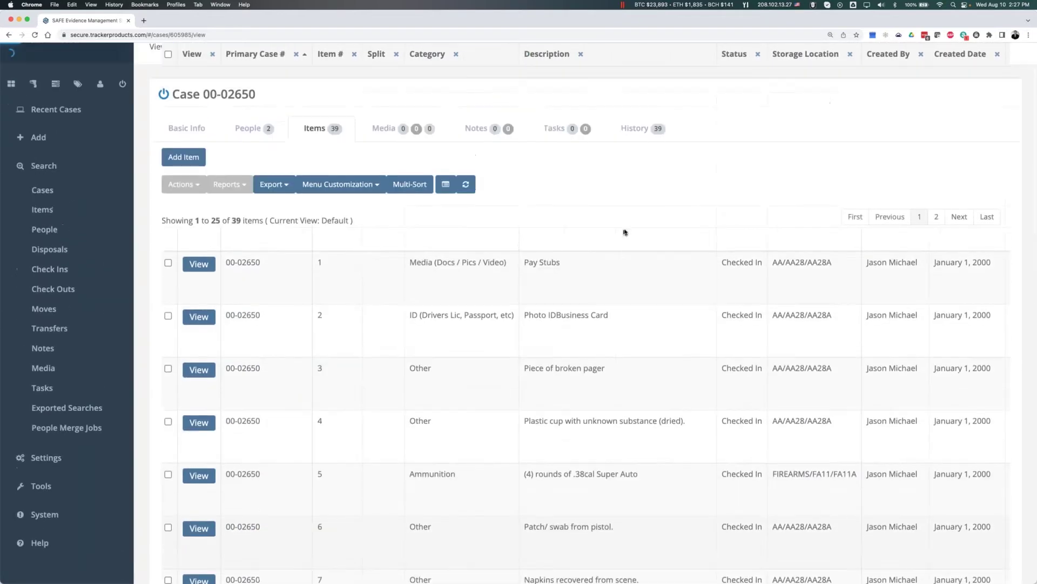
pyautogui.moveTo(904, 238); pyautogui.dragTo(232, 238)
pyautogui.hscroll(-10, 426, 239)
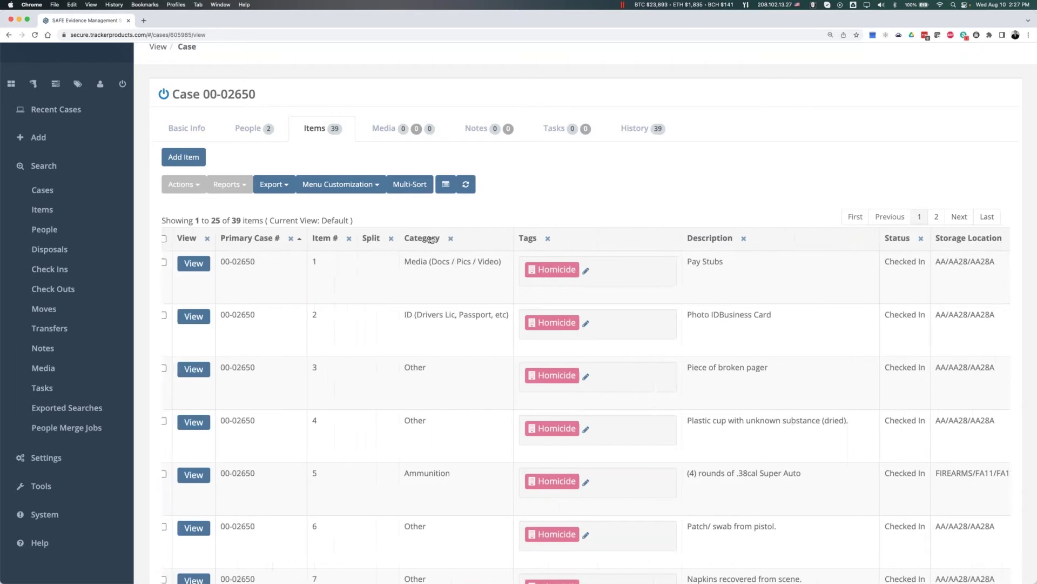
pyautogui.moveTo(586, 239); pyautogui.dragTo(265, 238)
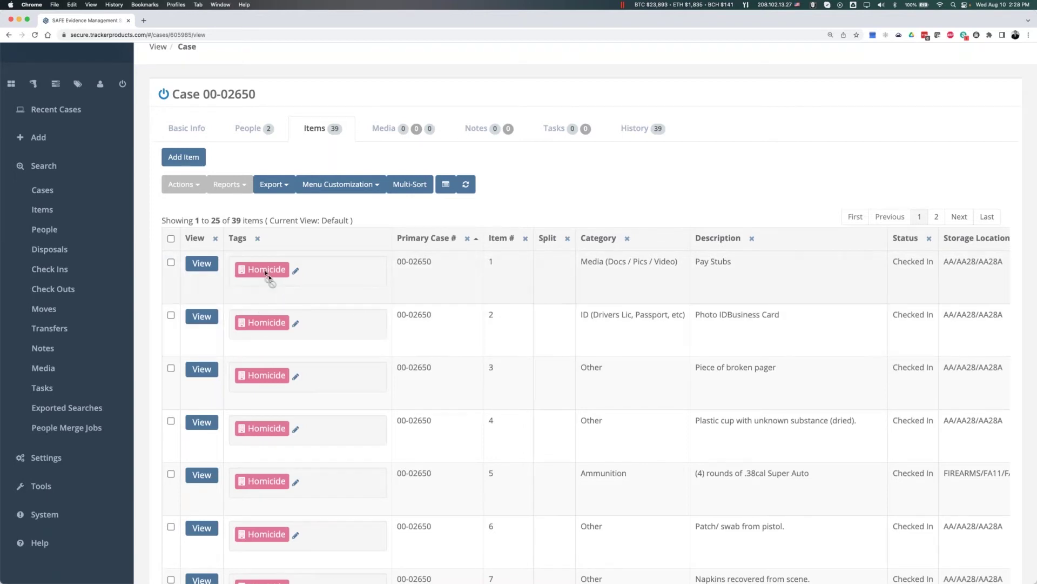
pyautogui.moveTo(249, 322); pyautogui.dragTo(263, 272)
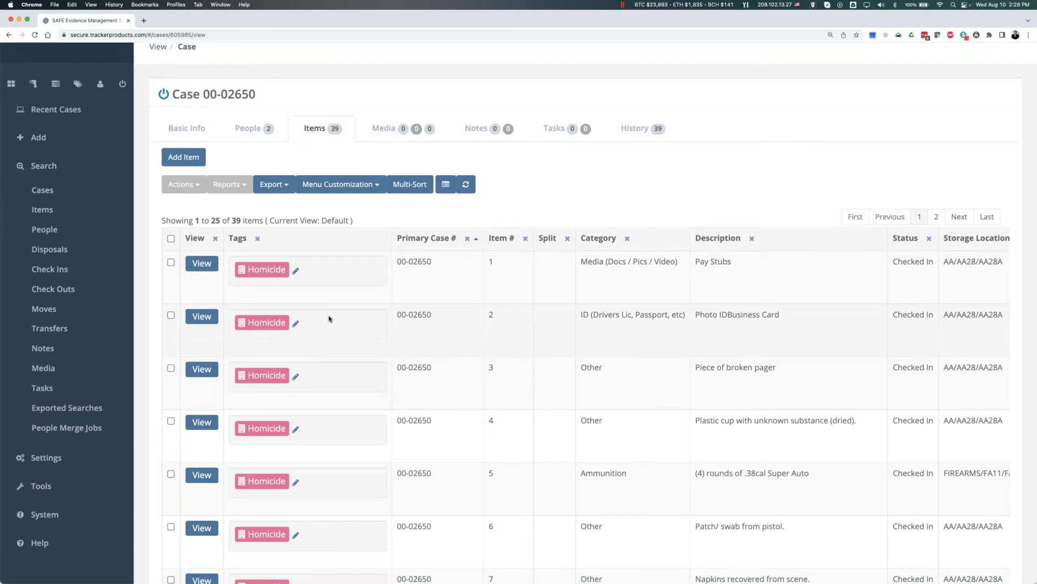
# Step: Return to the organization tag list and open the items that carry the Disposition Received tag
pyautogui.click(77, 90)
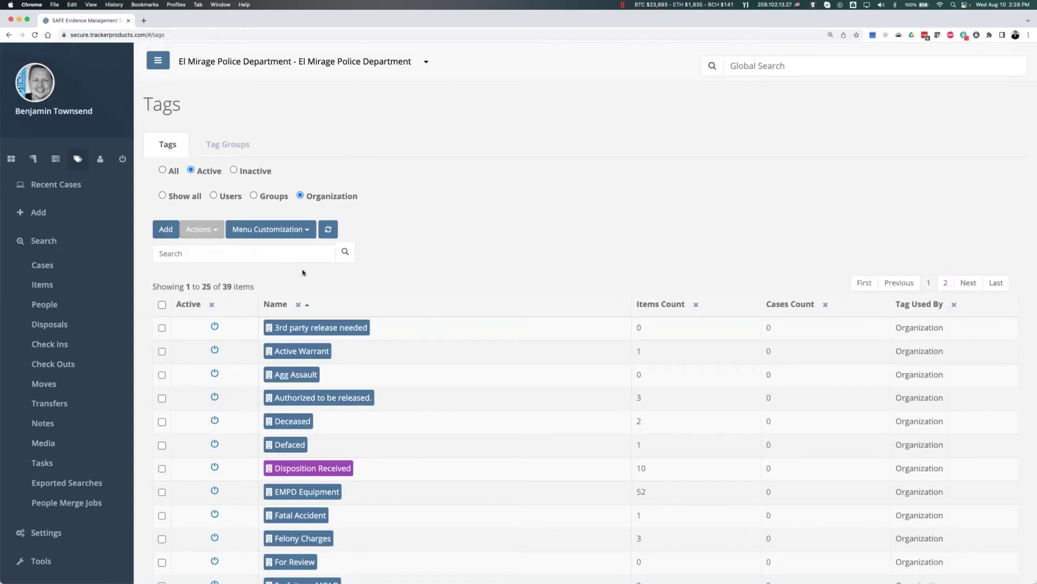
pyautogui.scroll(-10, 303, 272)
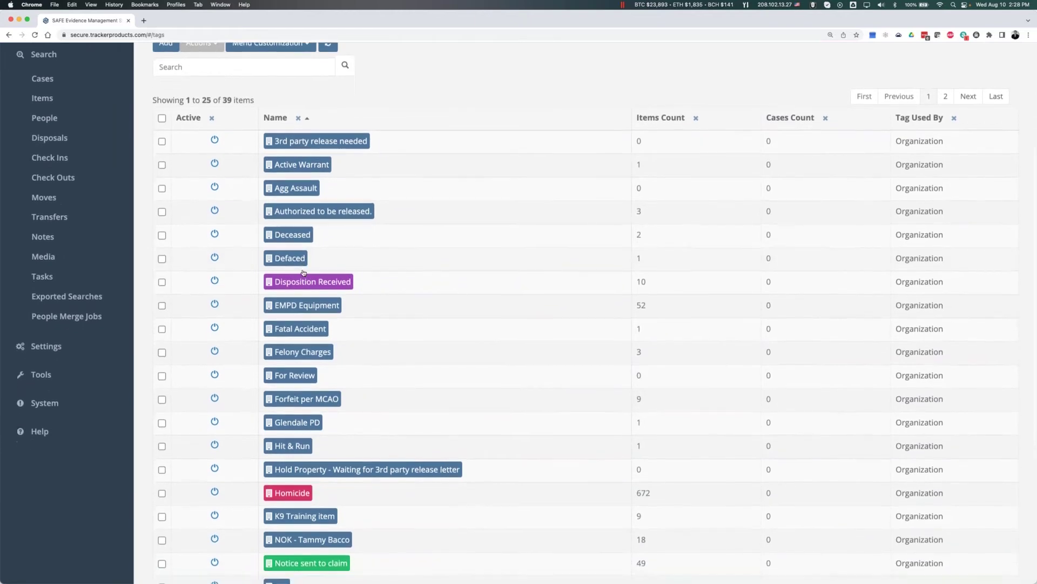
pyautogui.scroll(-1, 303, 272)
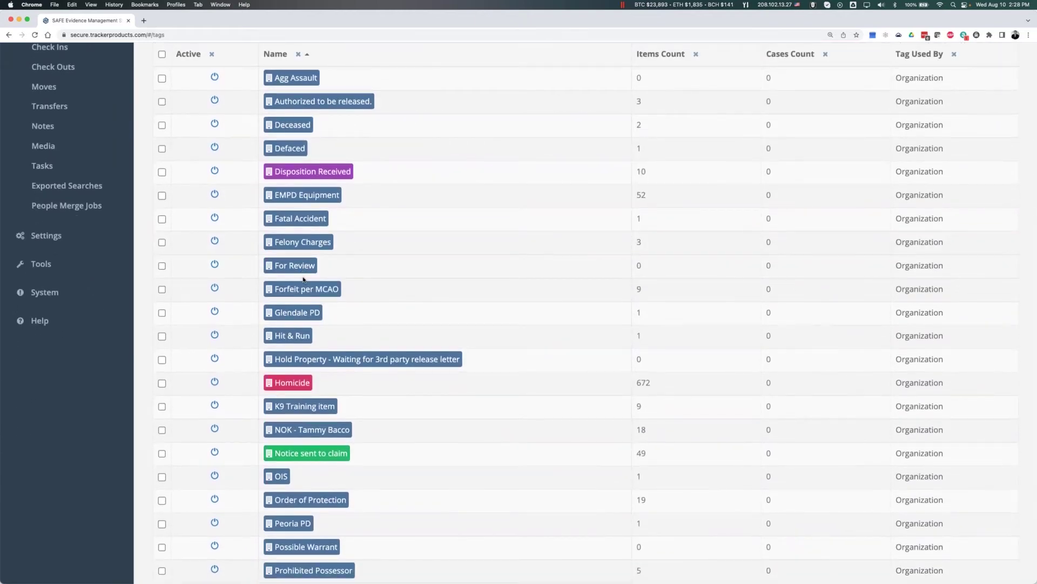
pyautogui.scroll(3, 303, 280)
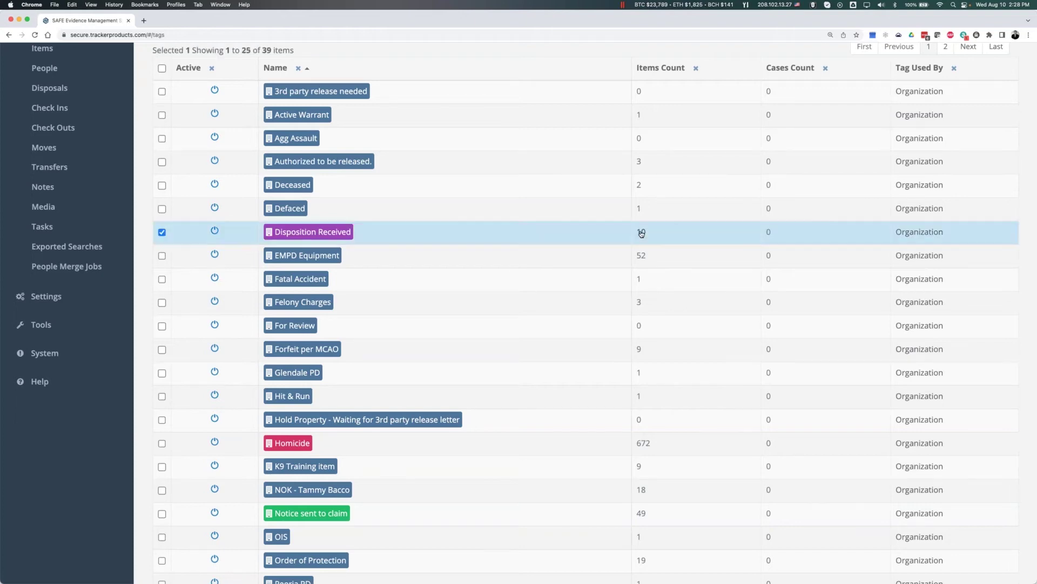
pyautogui.click(649, 232)
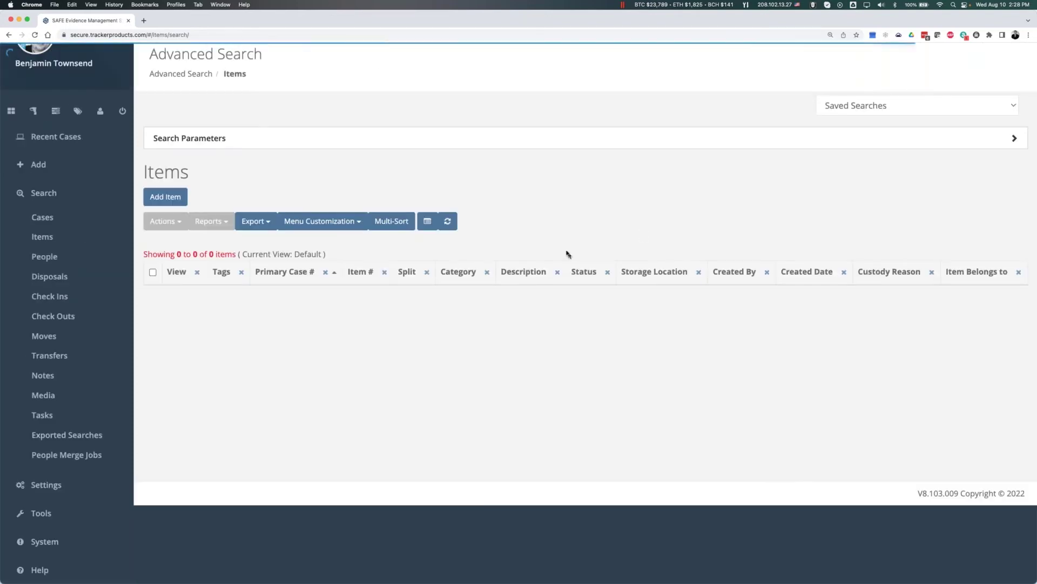
pyautogui.scroll(5, 387, 255)
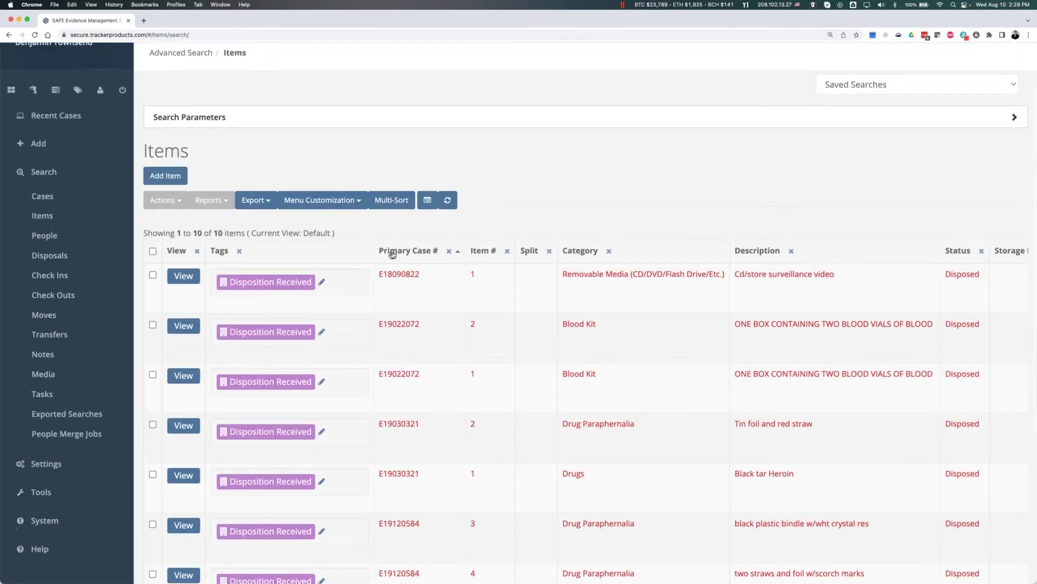
# Step: Review the Disposition Received items, select all of them and examine the bulk actions available for the selection
pyautogui.scroll(-5, 438, 252)
pyautogui.scroll(-1, 500, 249)
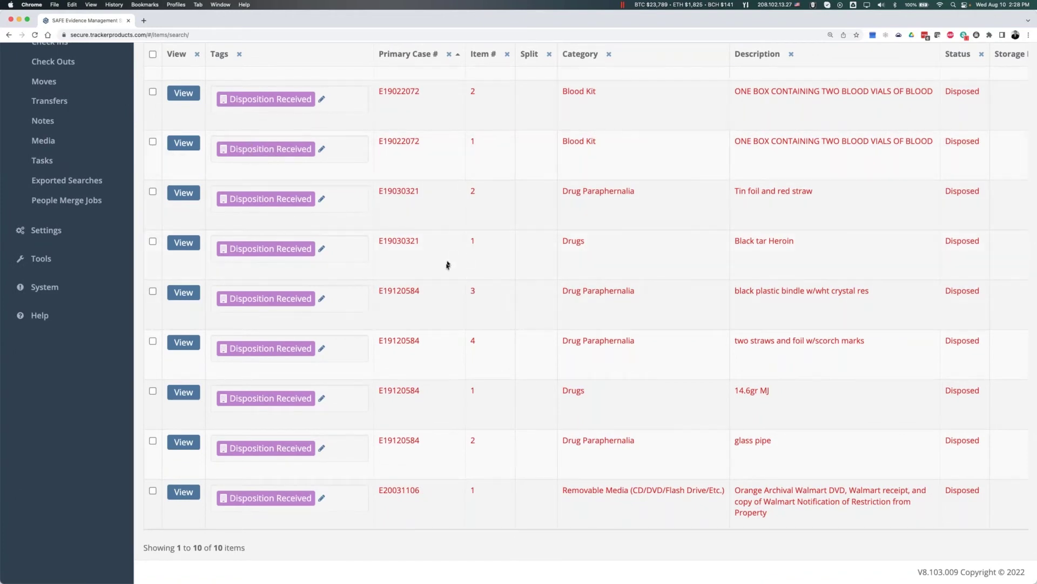
pyautogui.scroll(4, 446, 267)
pyautogui.scroll(3, 445, 267)
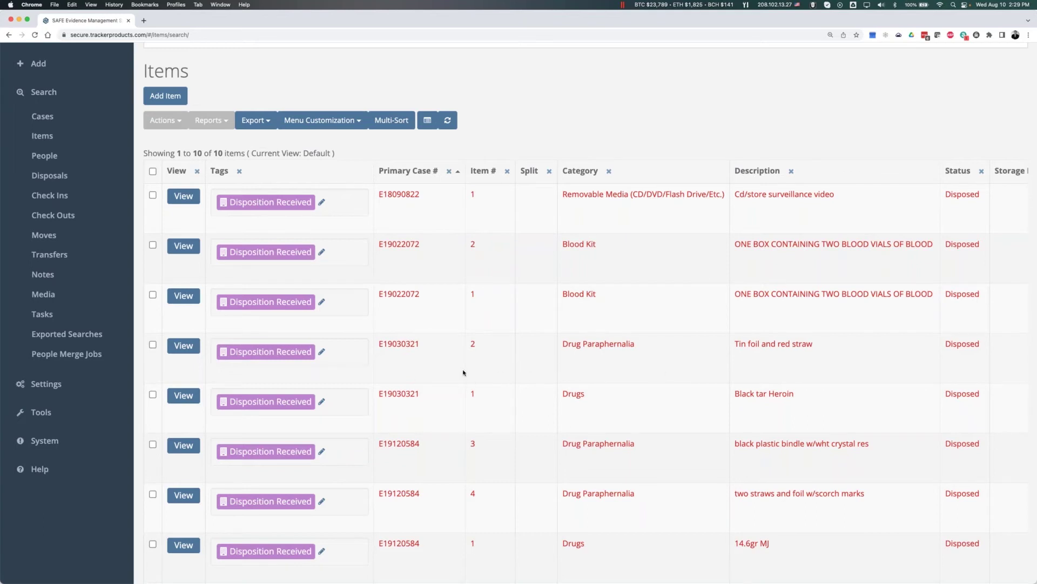
pyautogui.scroll(3, 463, 372)
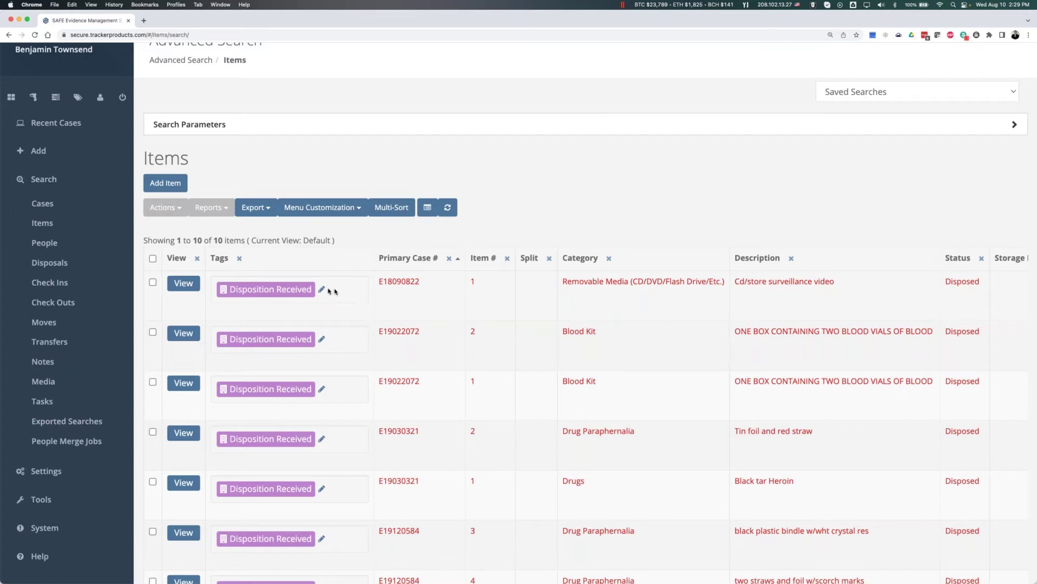
pyautogui.click(153, 258)
pyautogui.click(164, 208)
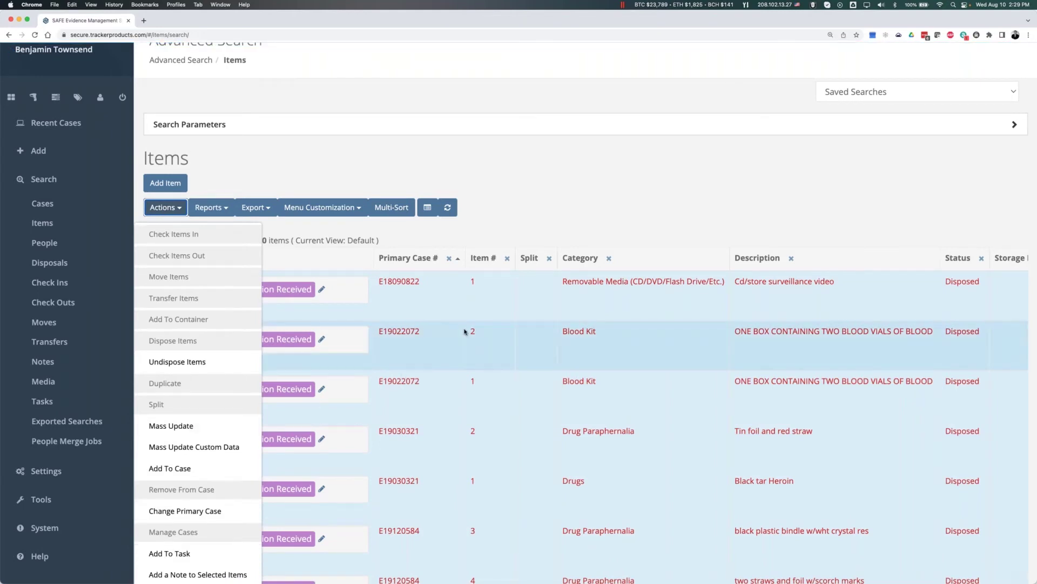
pyautogui.click(709, 156)
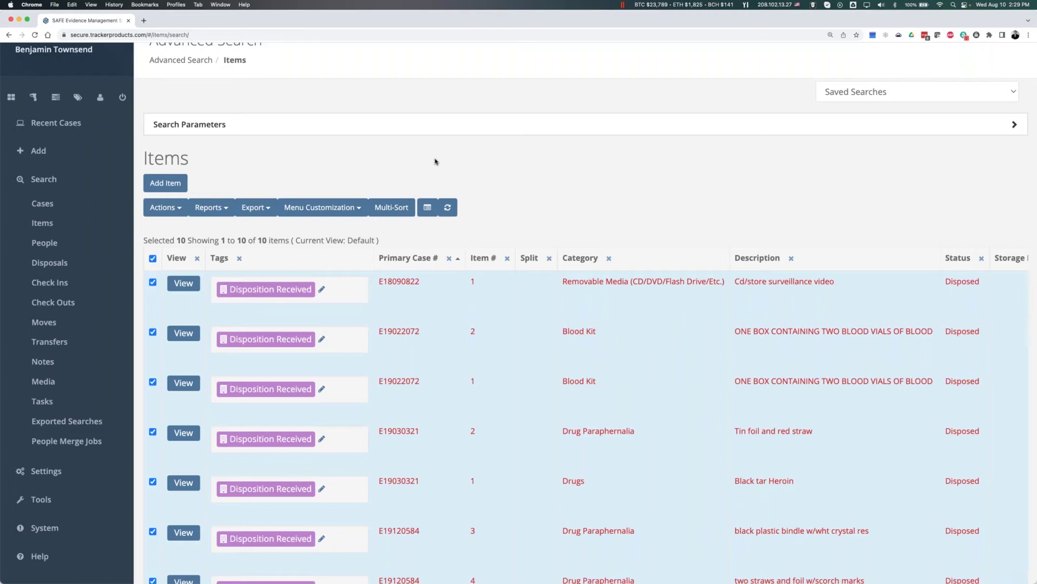
pyautogui.scroll(3, 436, 178)
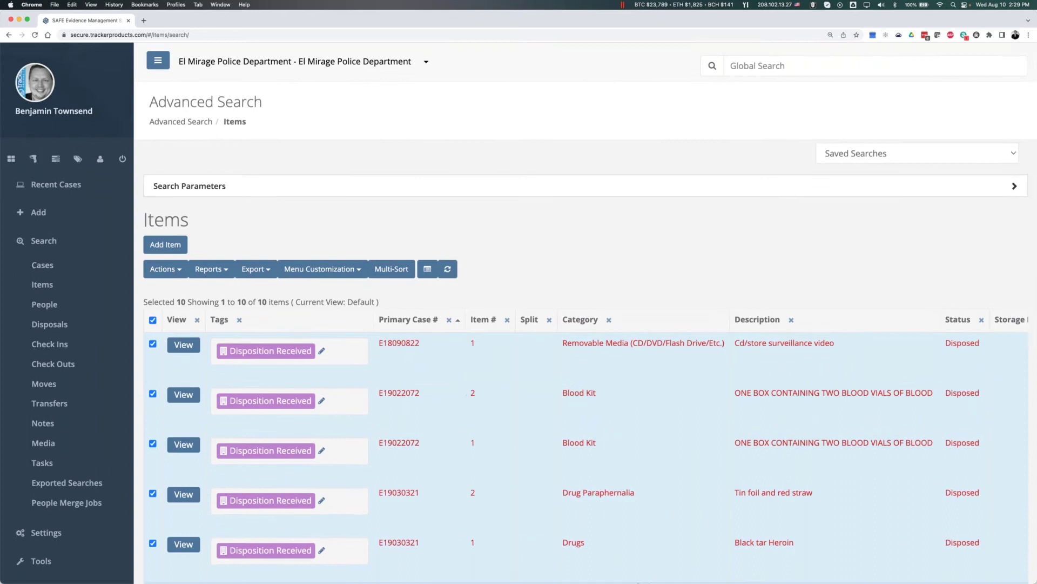
# Step: Switch to PowerPoint to view the "Stats about Tag usage" slide and return to the item search in the browser
pyautogui.moveTo(604, 580)
pyautogui.click(424, 572)
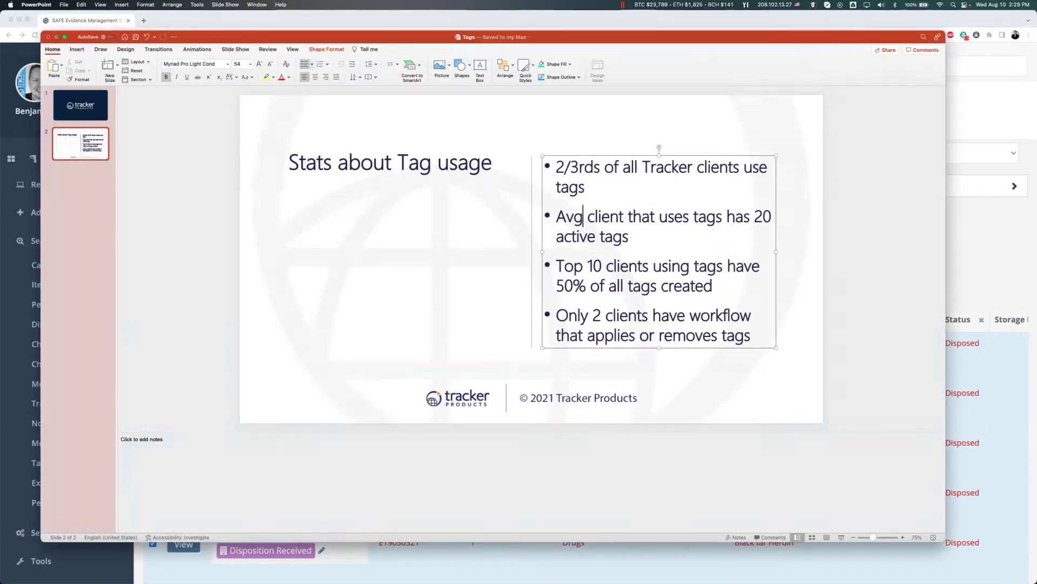
pyautogui.press('super+Tab')
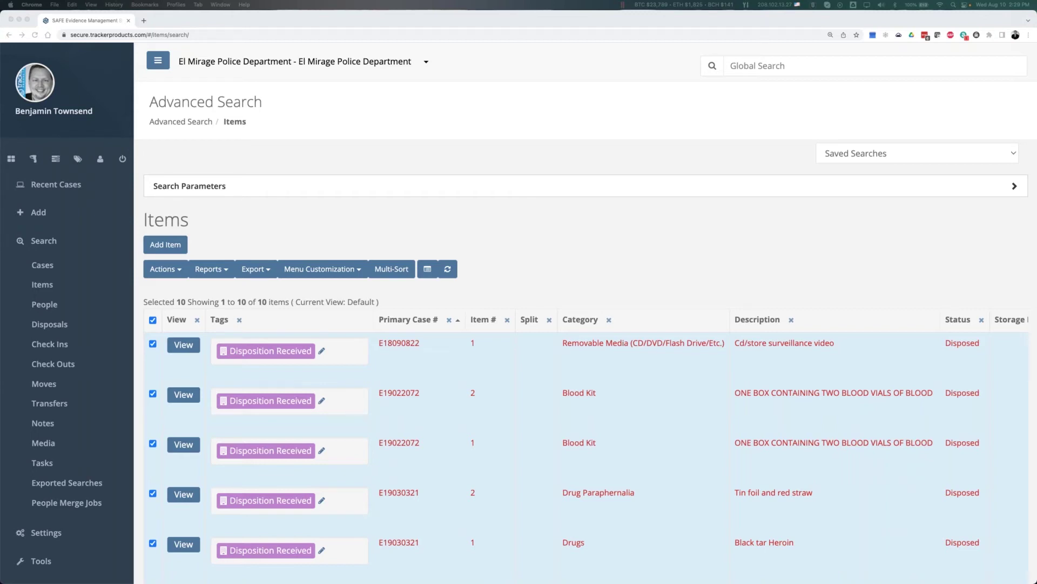
pyautogui.click(262, 218)
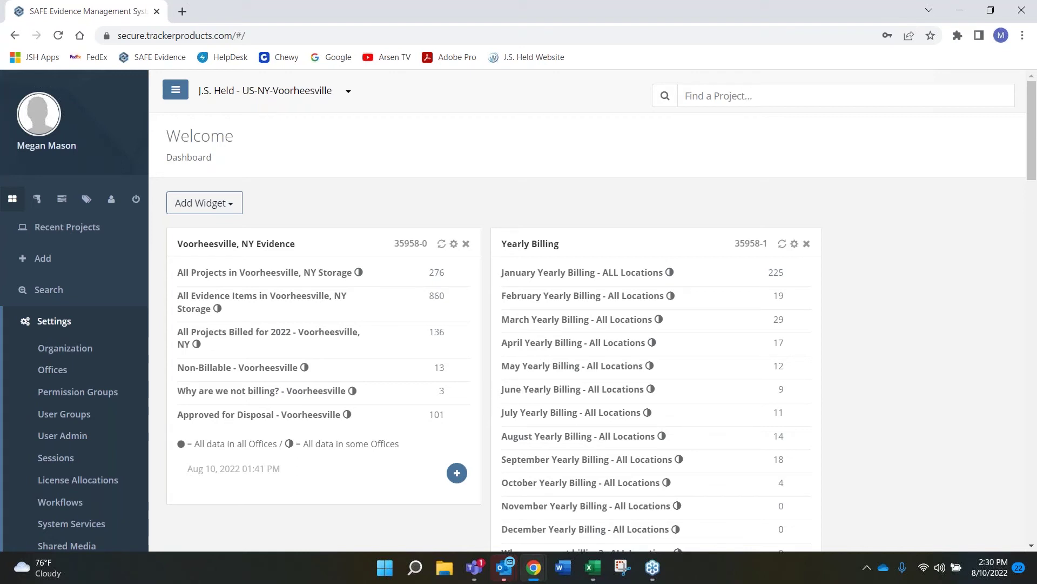
# Step: Open the tag list of the J.S. Held organization and review its active organization tags
pyautogui.click(87, 202)
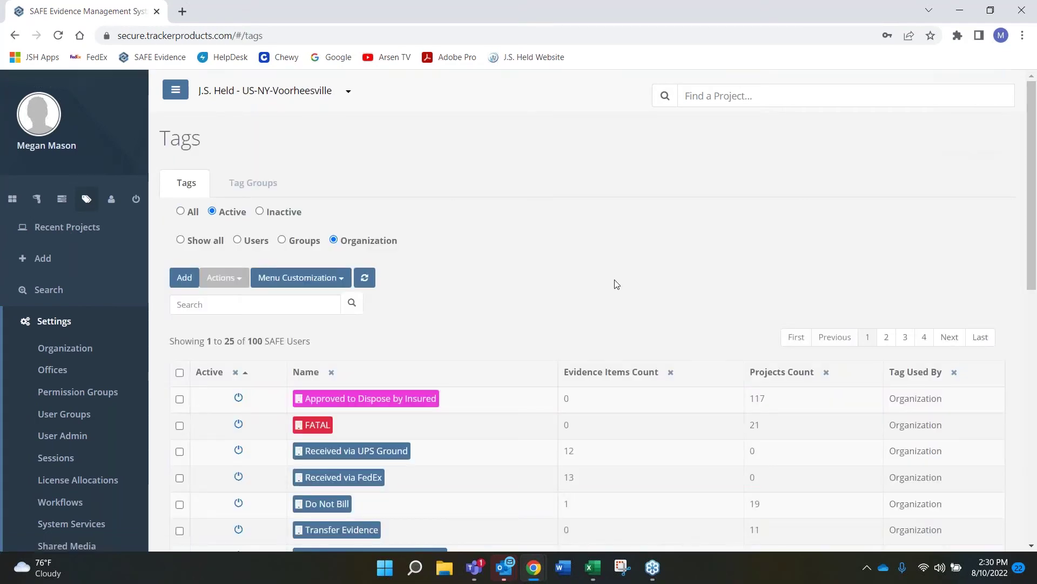
pyautogui.scroll(-4, 799, 222)
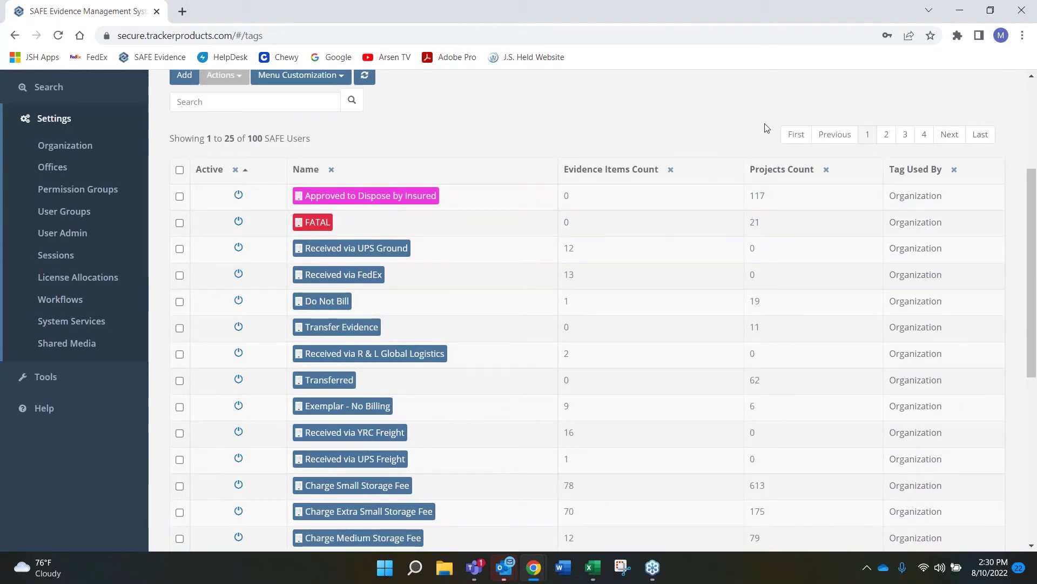
# Step: Examine the tag names and usage counts on the first page of J.S. Held's active organization tags
pyautogui.scroll(-7, 765, 128)
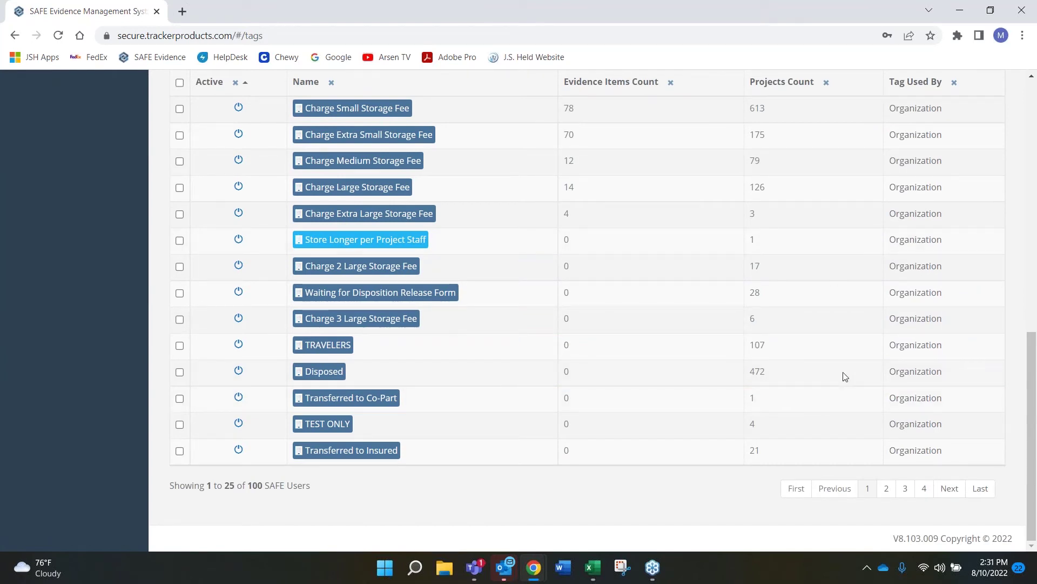
pyautogui.scroll(4, 845, 377)
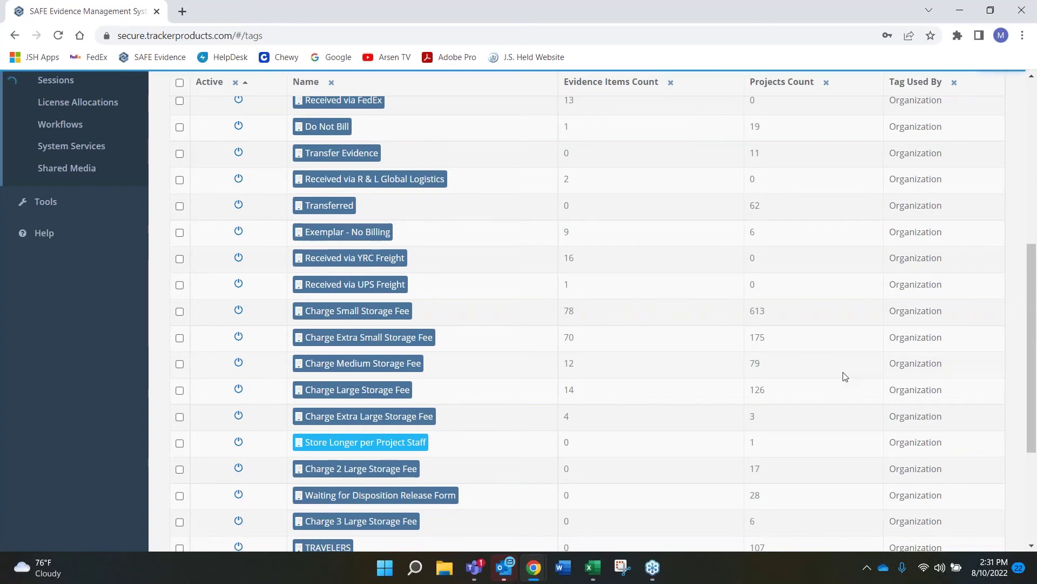
pyautogui.scroll(4, 845, 376)
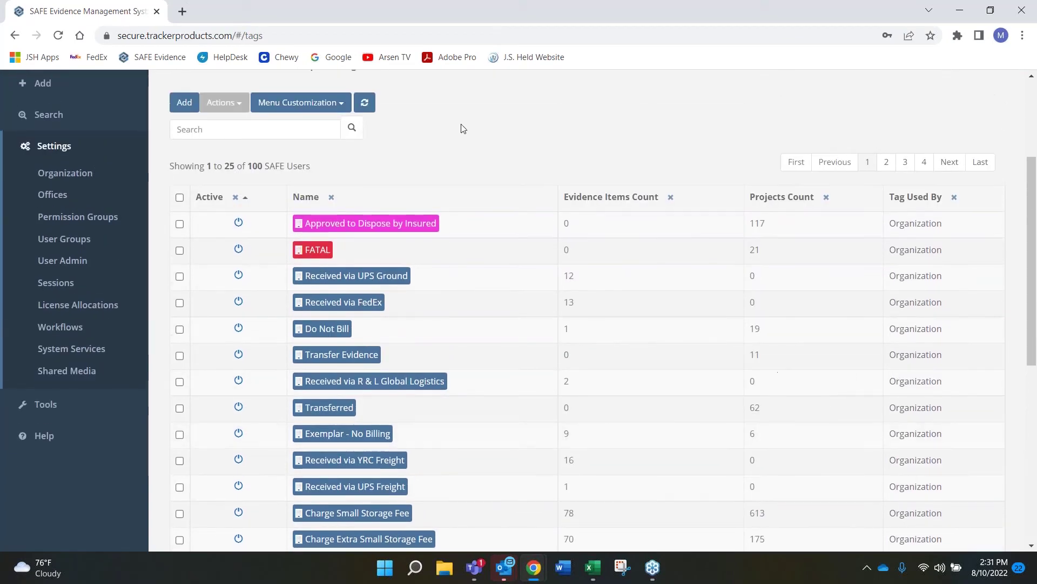
pyautogui.scroll(1, 454, 120)
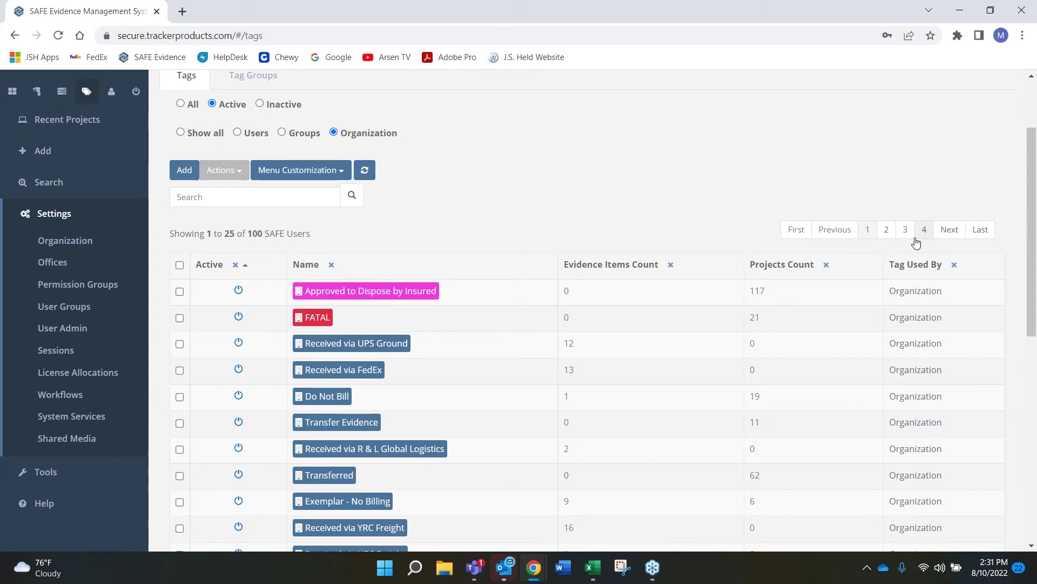
# Step: Go to page 2 of the organization tags and review its billing, transfer and disposal tags
pyautogui.click(889, 231)
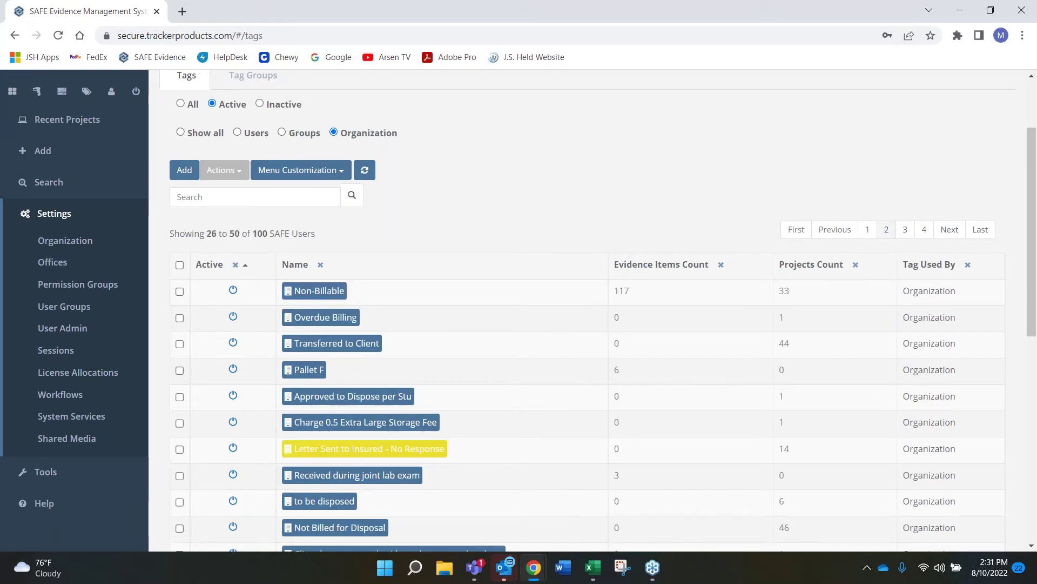
pyautogui.scroll(-2, 785, 117)
pyautogui.scroll(-2, 780, 125)
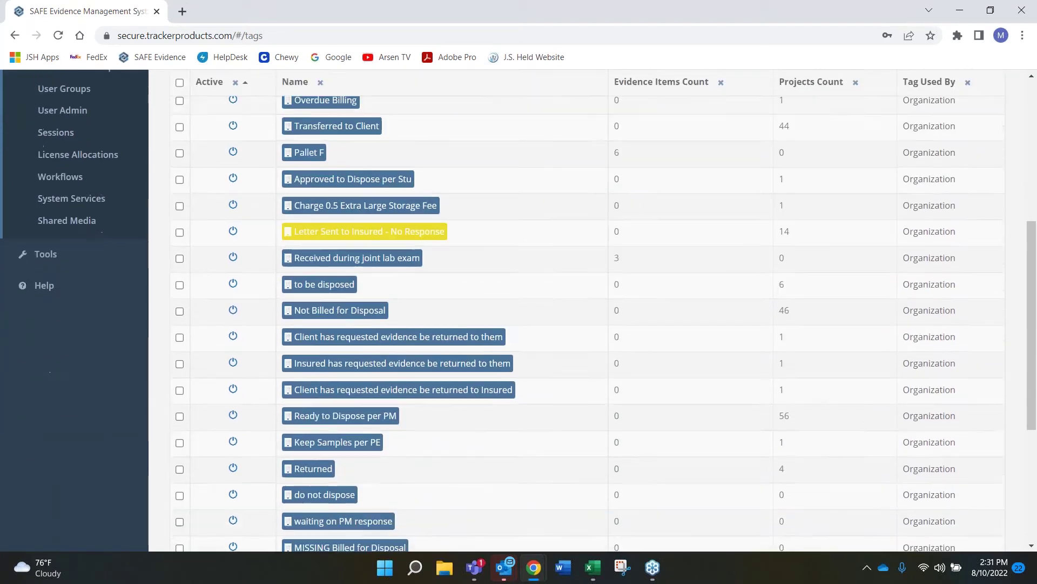
pyautogui.scroll(-1, 821, 151)
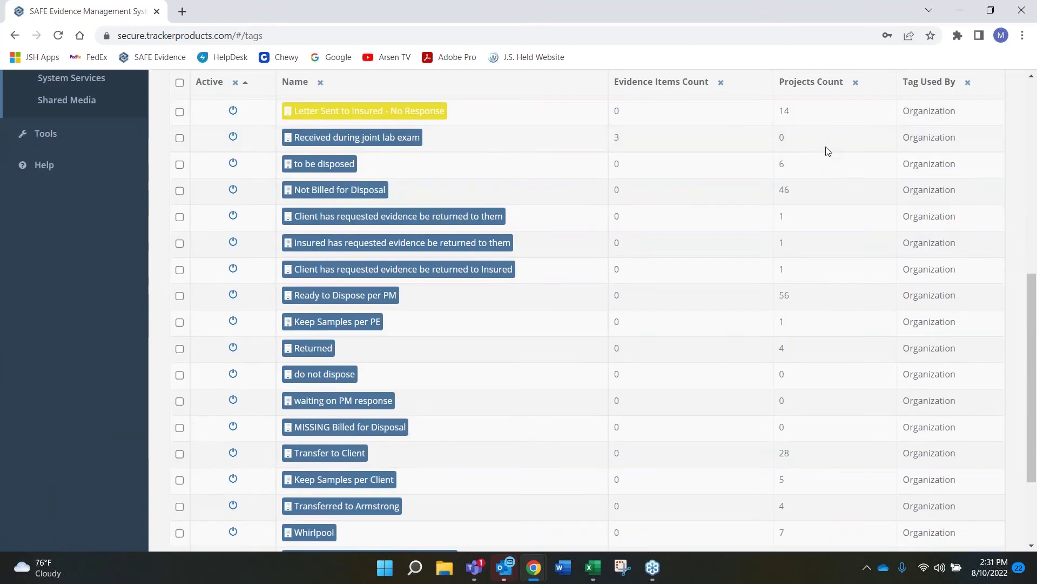
pyautogui.scroll(1, 827, 150)
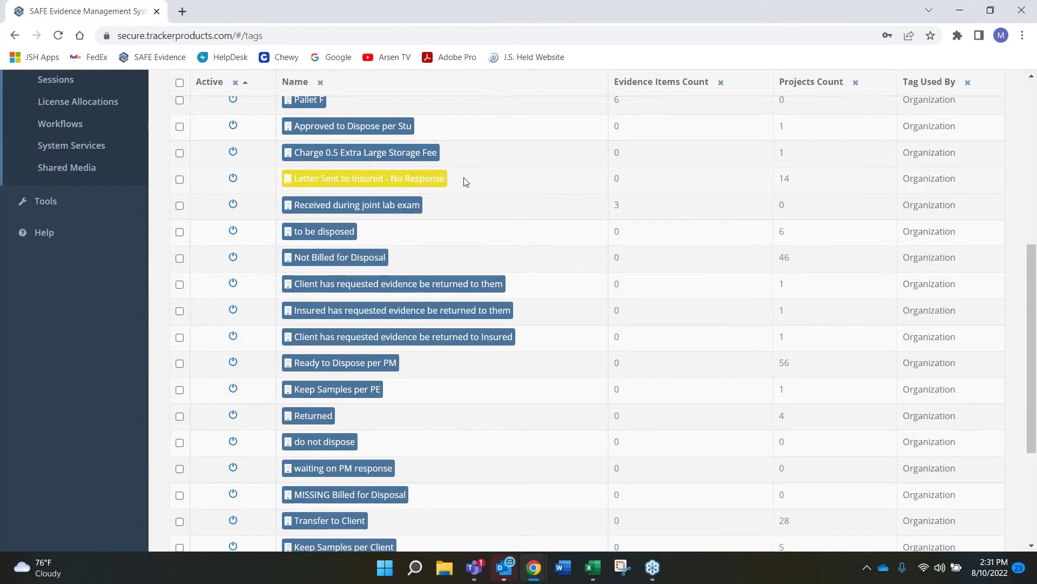
pyautogui.scroll(-4, 489, 209)
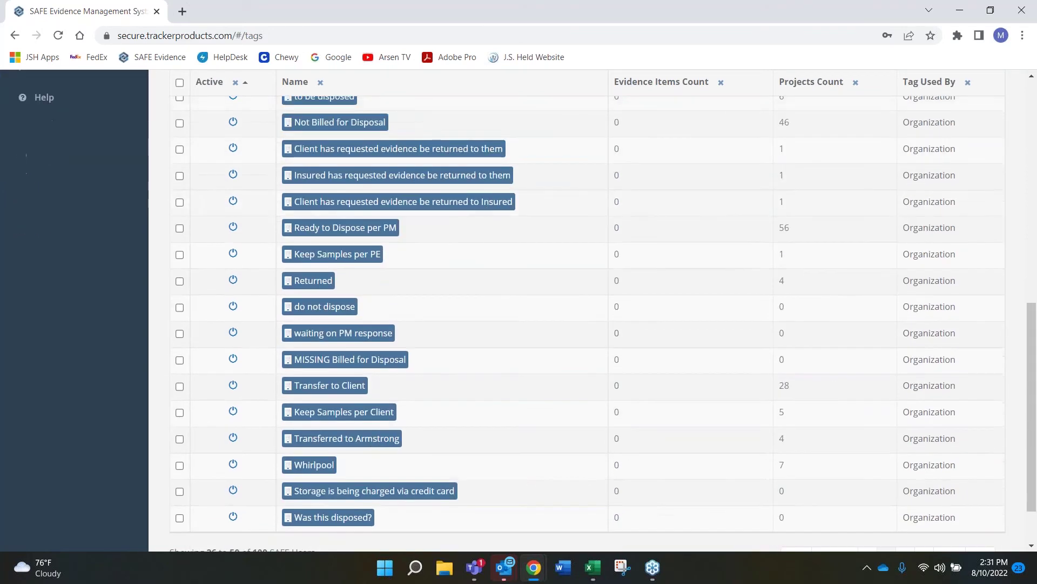
pyautogui.scroll(8, 520, 247)
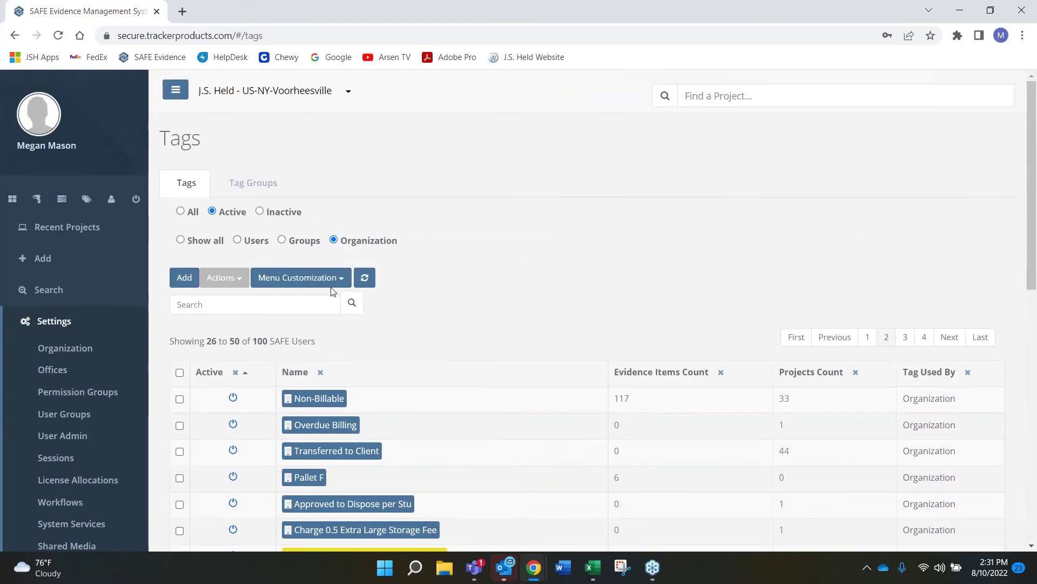
# Step: Go to page 3 of the organization tags and review the monthly Yearly Billing and 2022 Approved to dispose per client tags
pyautogui.click(901, 338)
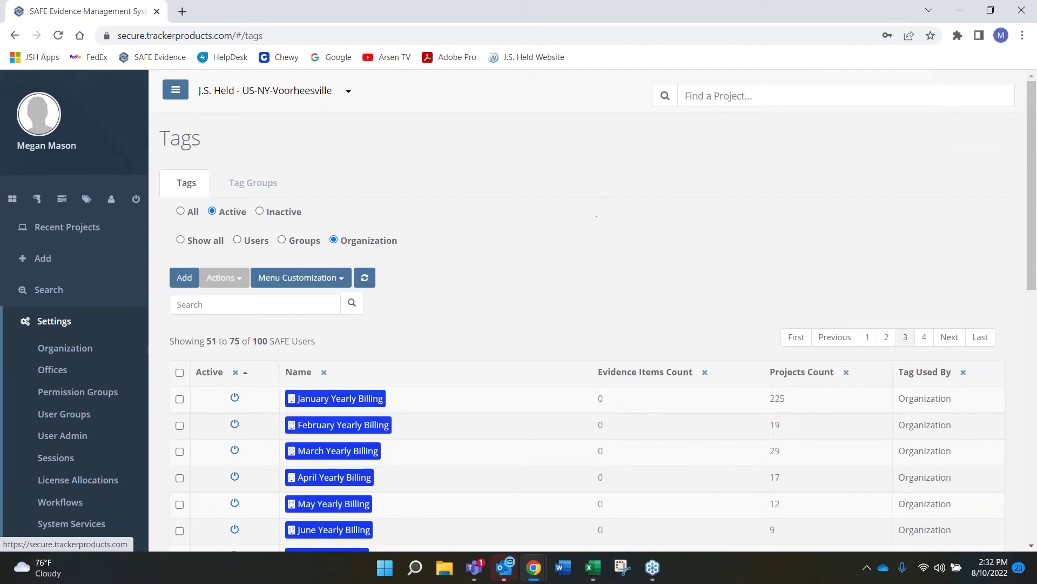
pyautogui.scroll(-3, 594, 209)
pyautogui.scroll(-1, 594, 308)
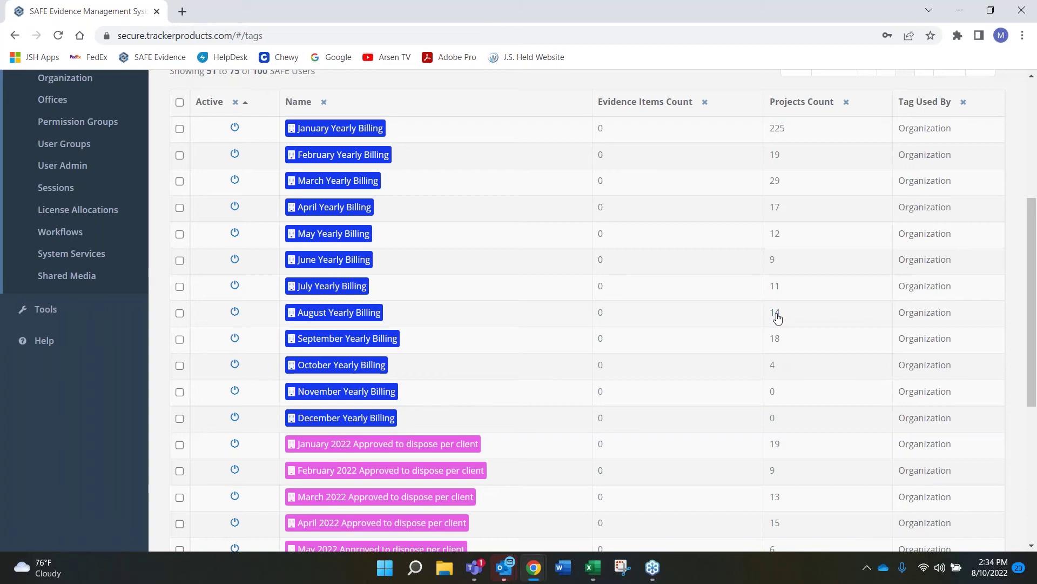
pyautogui.scroll(-4, 777, 318)
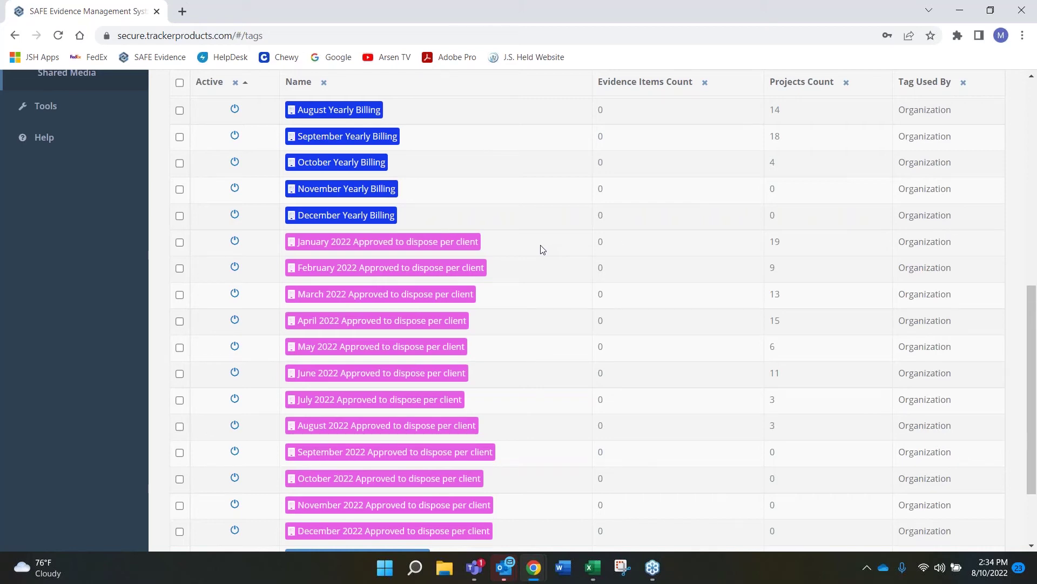
pyautogui.scroll(-3, 543, 249)
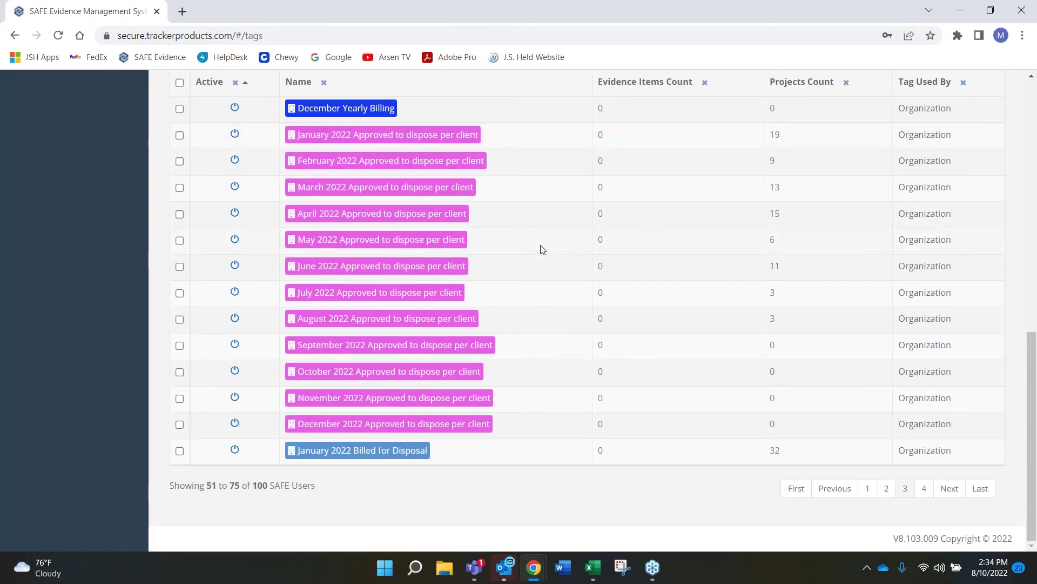
pyautogui.scroll(9, 543, 249)
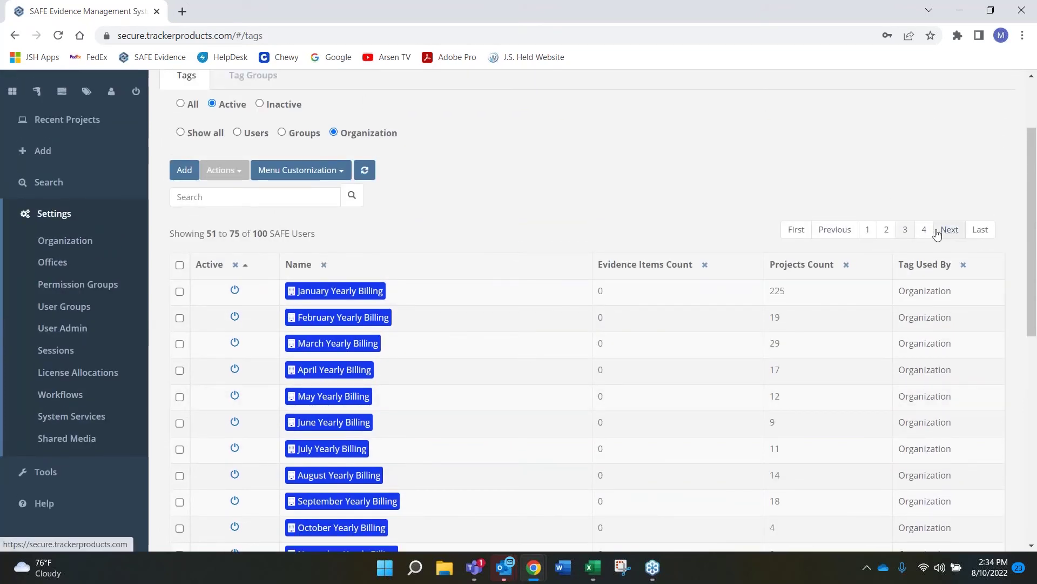
# Step: Go to page 4 of the organization tags and review the Billed for Disposal, BILL QUARTERLY and Lab Fee tags
pyautogui.click(924, 229)
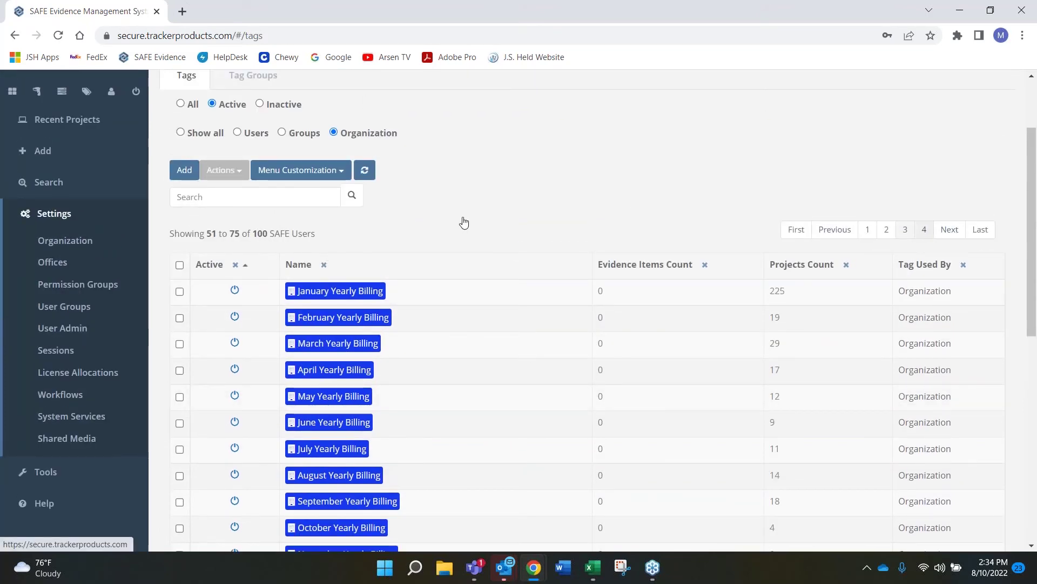
pyautogui.scroll(-6, 464, 222)
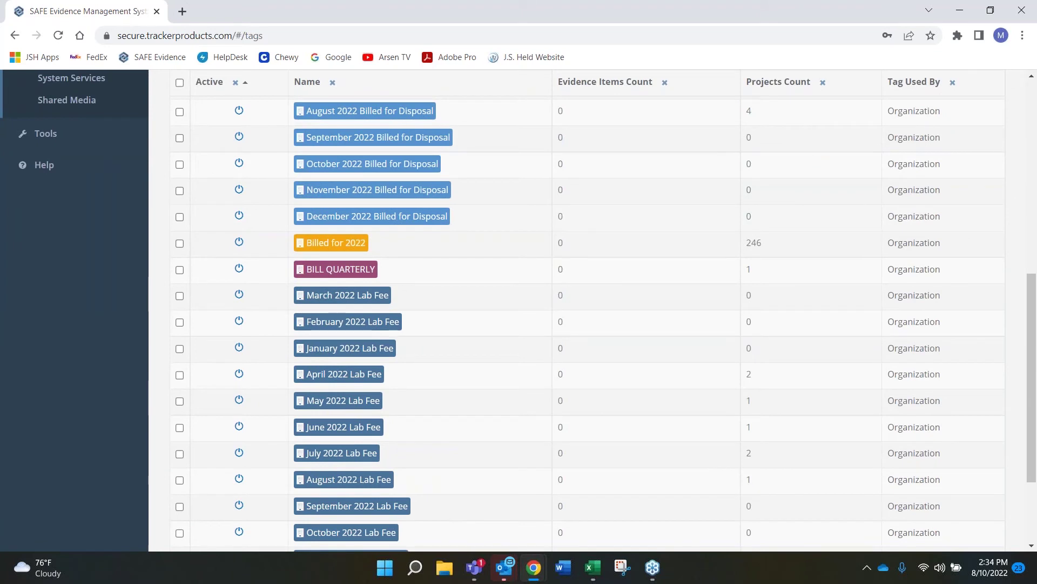
pyautogui.scroll(-2, 463, 231)
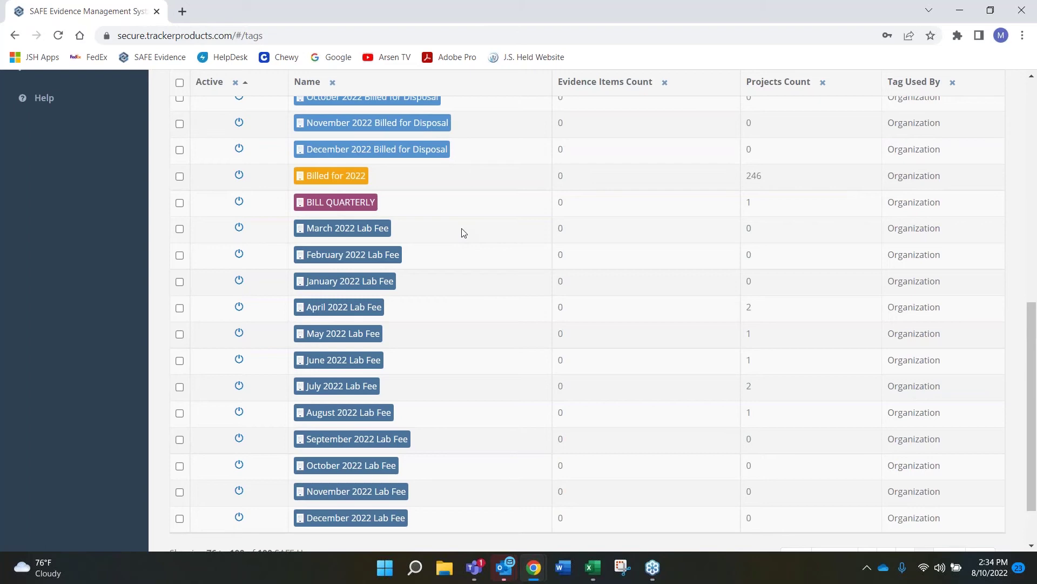
pyautogui.scroll(5, 463, 233)
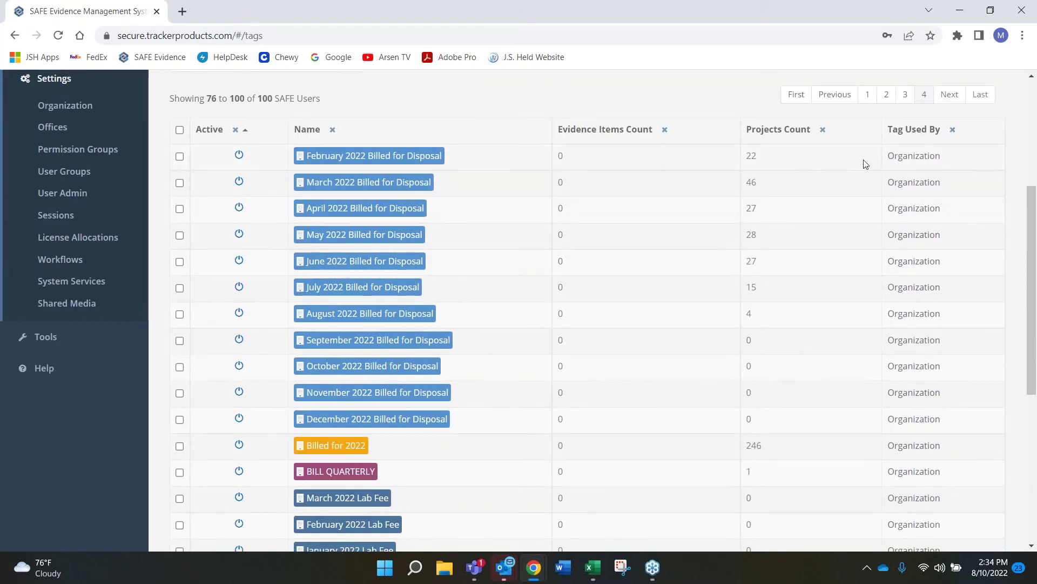
# Step: Go back to page 2 of the organization tags, then to page 1, and look through both lists again
pyautogui.click(886, 96)
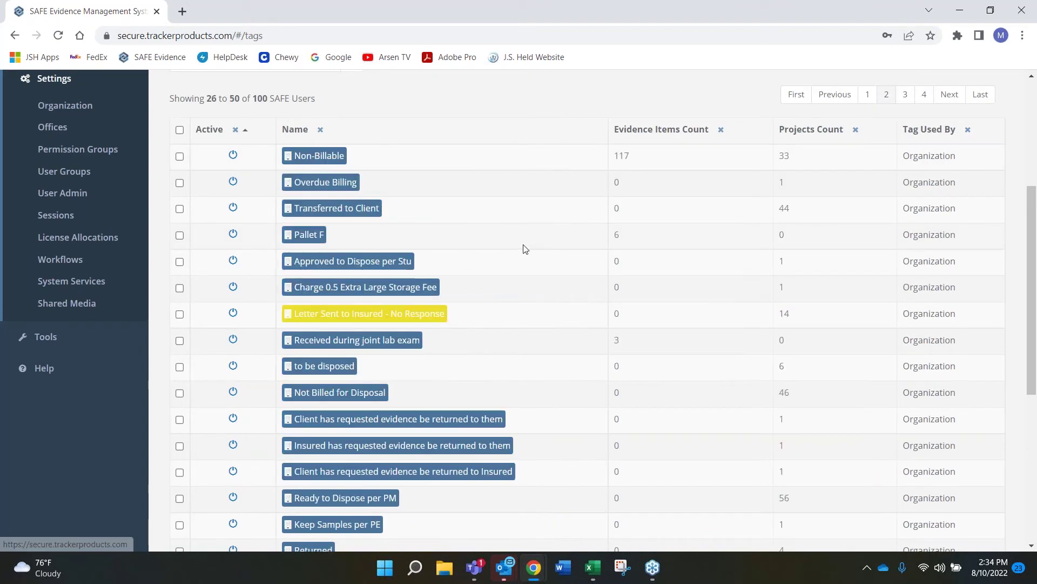
pyautogui.scroll(-4, 523, 248)
pyautogui.scroll(-4, 523, 247)
pyautogui.scroll(8, 523, 248)
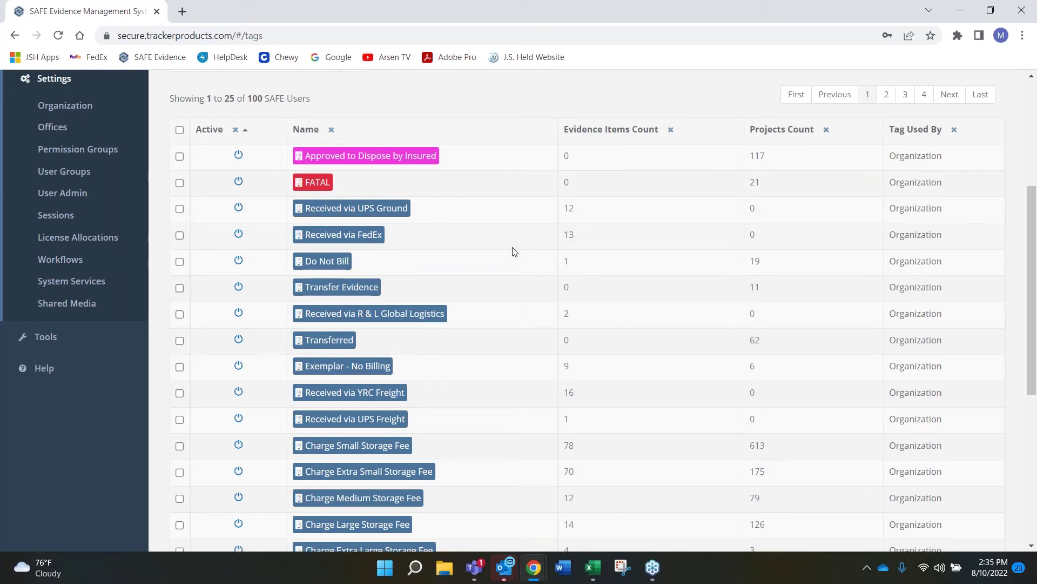
pyautogui.scroll(-1, 514, 251)
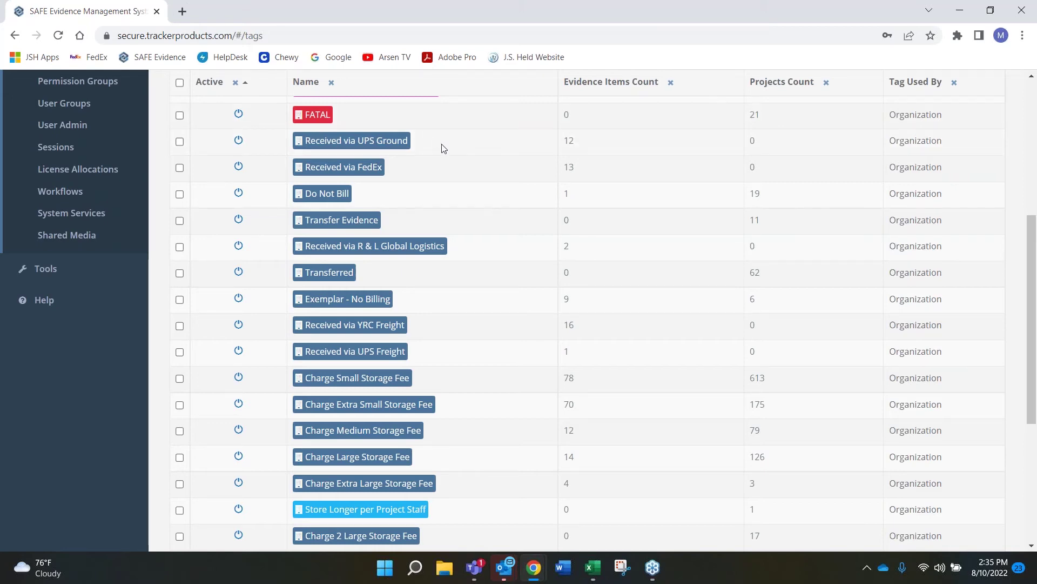
pyautogui.scroll(5, 444, 148)
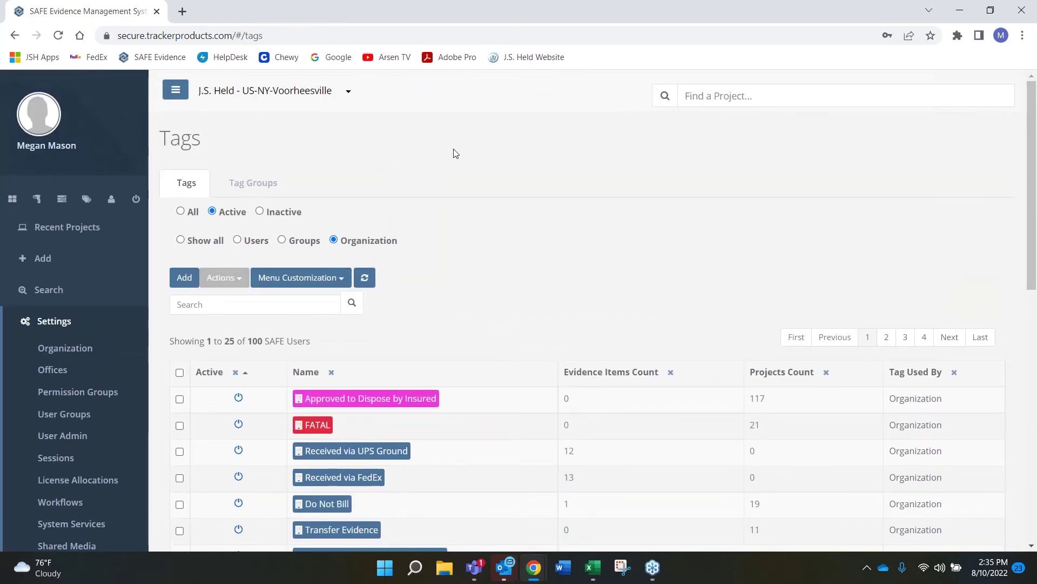
# Step: From the dashboard, open the All Projects Billed for 2022 - Voorheesville, NY search and show page 2 of its projects
pyautogui.click(13, 199)
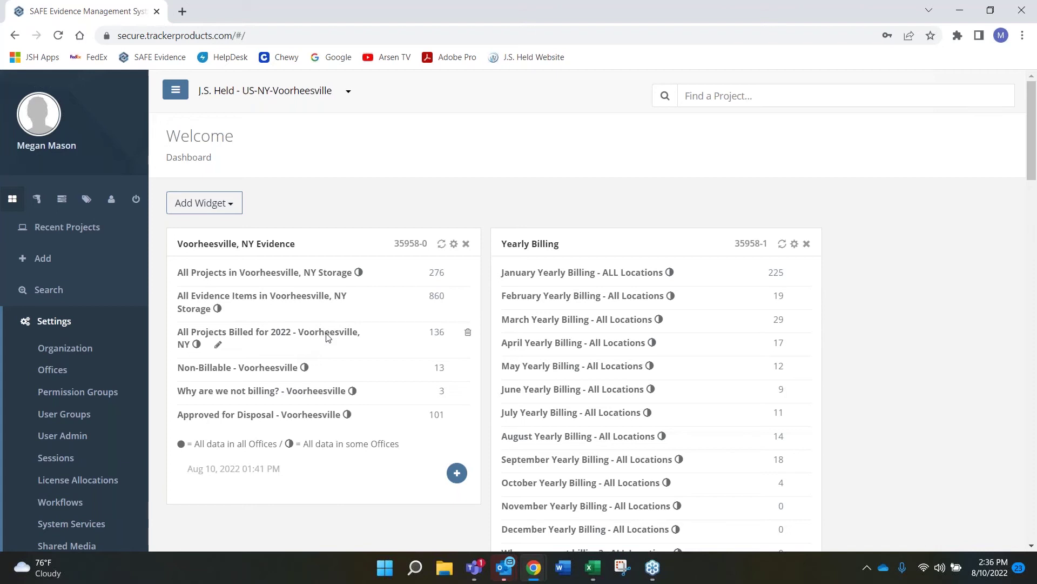
pyautogui.click(441, 337)
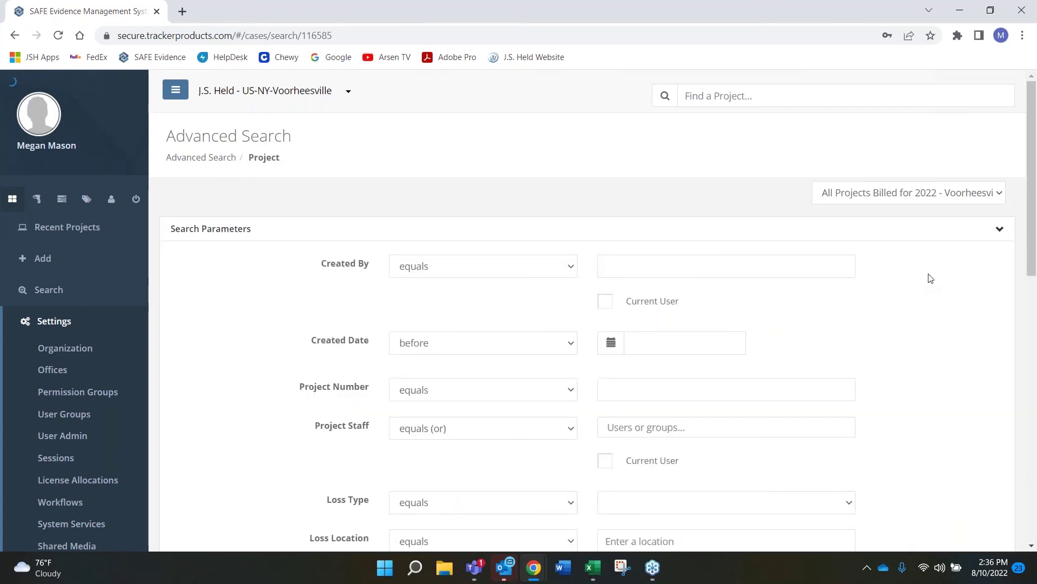
pyautogui.scroll(-8, 928, 281)
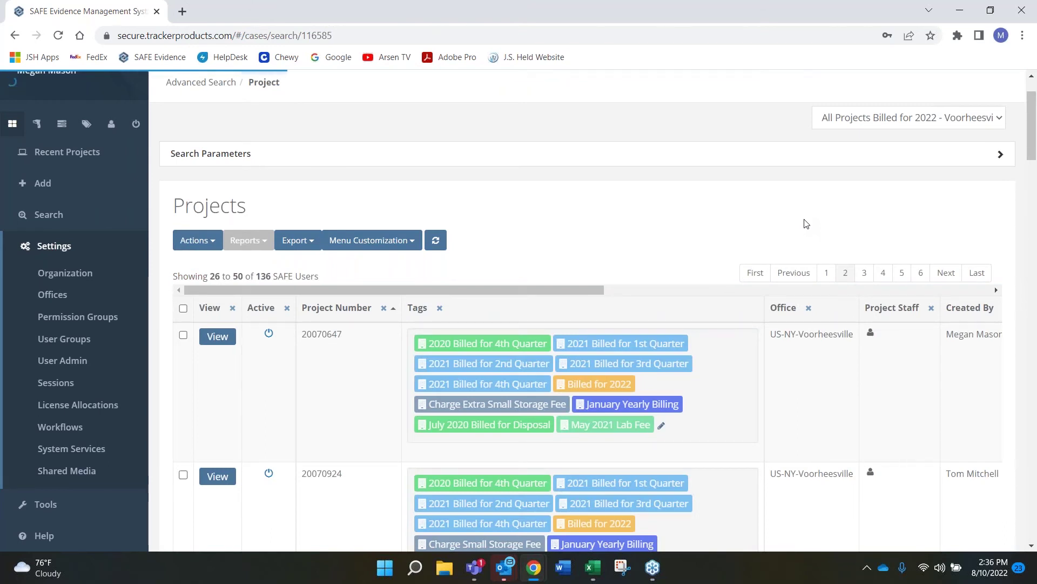
pyautogui.scroll(-2, 805, 223)
pyautogui.scroll(-1, 805, 223)
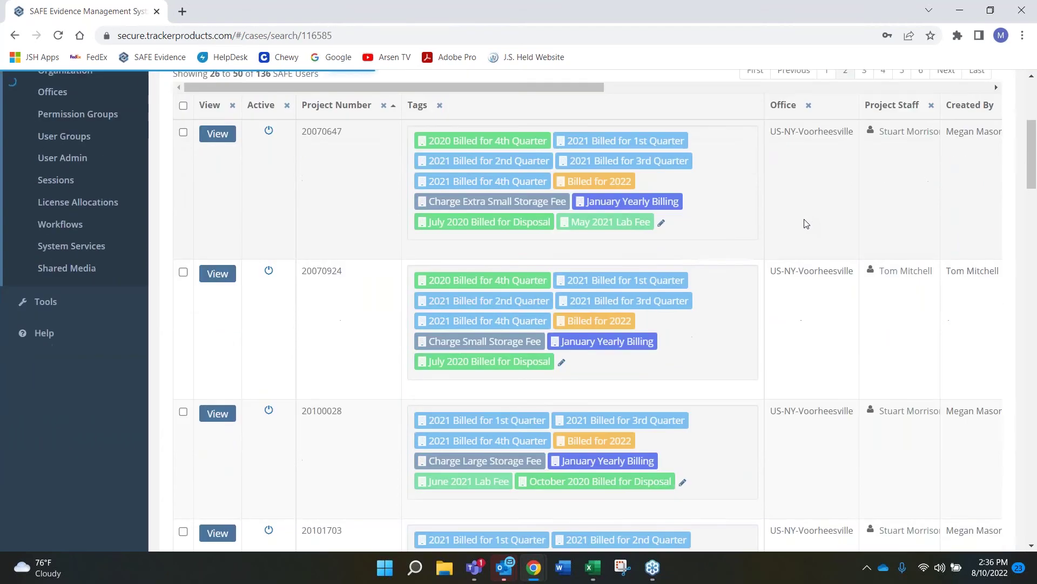
pyautogui.scroll(1, 805, 223)
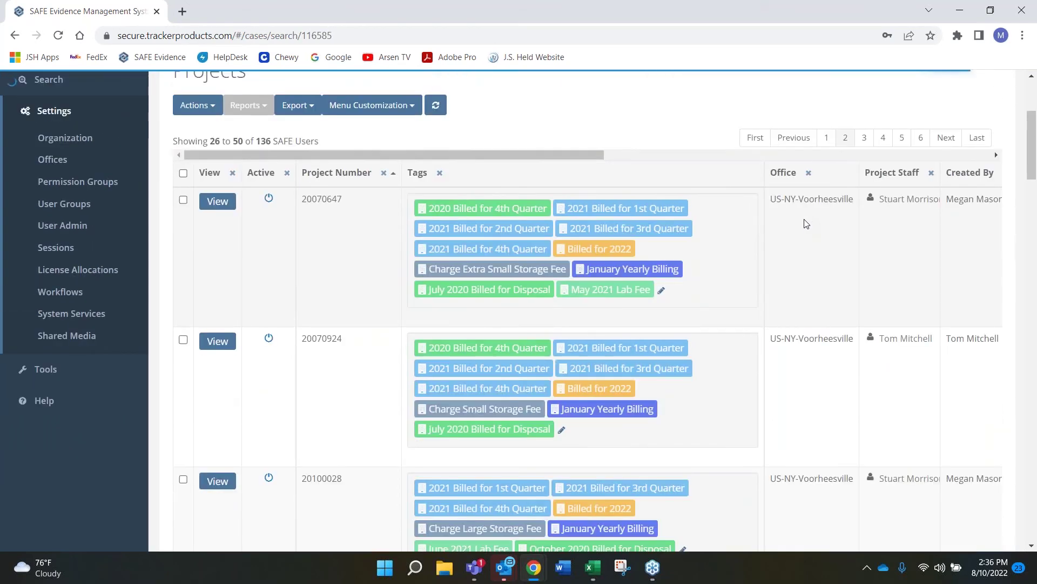
# Step: Examine the tags on the first listed project, including its quarterly billing, Billed for 2022, storage fee, yearly billing, disposal and lab fee tags
pyautogui.moveTo(600, 290); pyautogui.dragTo(629, 249)
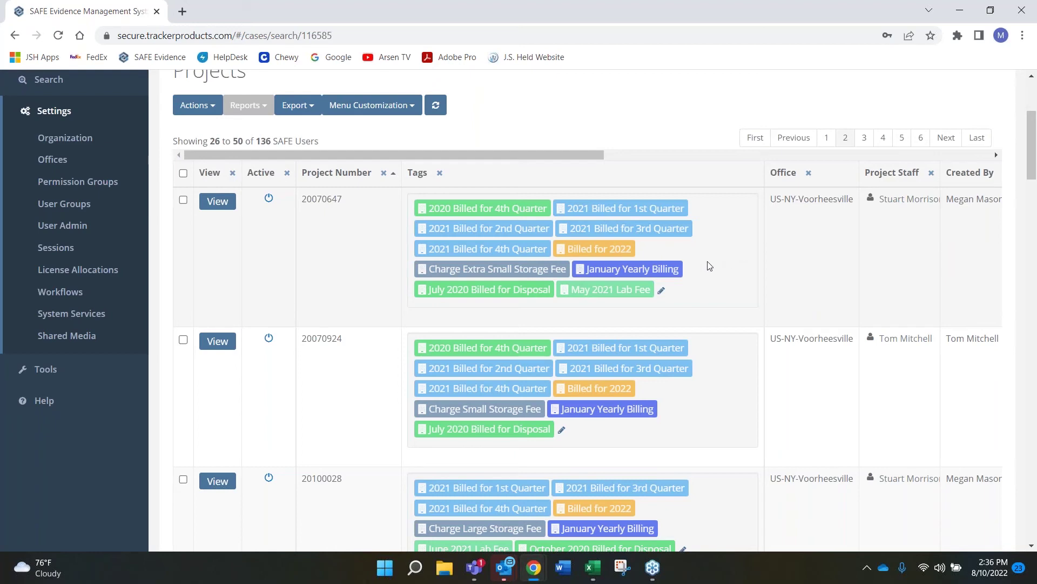
pyautogui.moveTo(537, 212); pyautogui.dragTo(468, 209)
pyautogui.moveTo(627, 208); pyautogui.dragTo(577, 238)
pyautogui.moveTo(526, 269)
pyautogui.mouseDown()
pyautogui.moveTo(458, 285)
pyautogui.moveTo(446, 274)
pyautogui.moveTo(525, 278)
pyautogui.mouseUp()
pyautogui.moveTo(489, 289); pyautogui.dragTo(648, 270)
pyautogui.moveTo(640, 290); pyautogui.dragTo(623, 306)
# Step: Compare the billing, storage fee and disposal approval tags across the other projects on the page and return to the first project
pyautogui.scroll(-3, 780, 260)
pyautogui.scroll(-4, 780, 260)
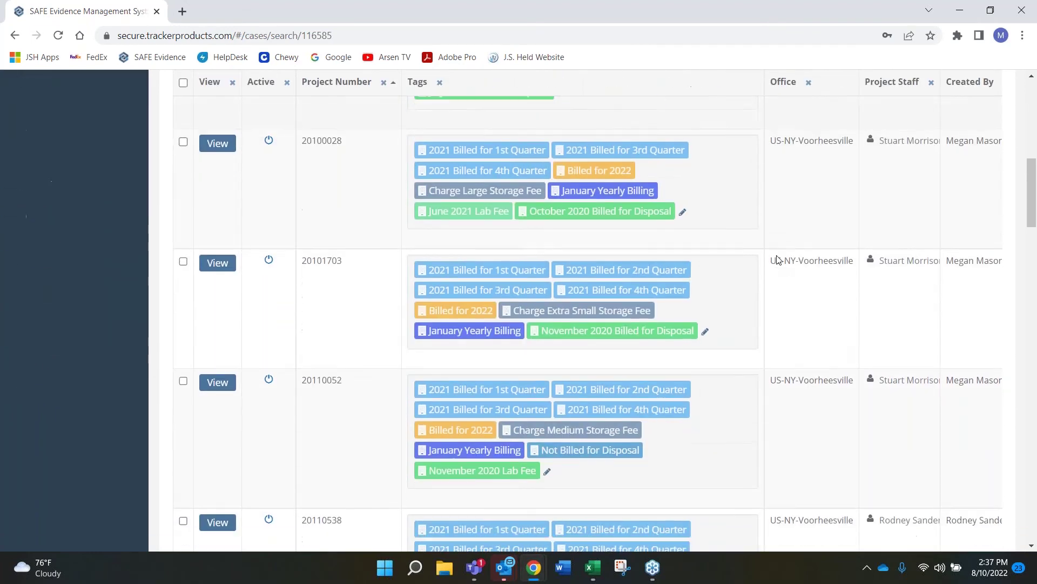
pyautogui.scroll(-2, 780, 260)
pyautogui.scroll(-3, 778, 260)
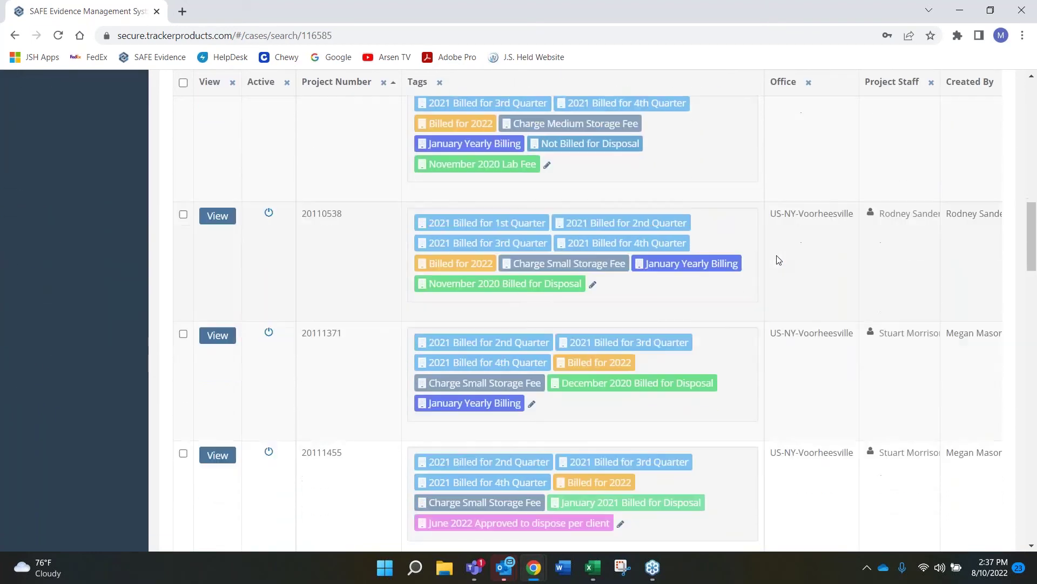
pyautogui.scroll(-4, 779, 260)
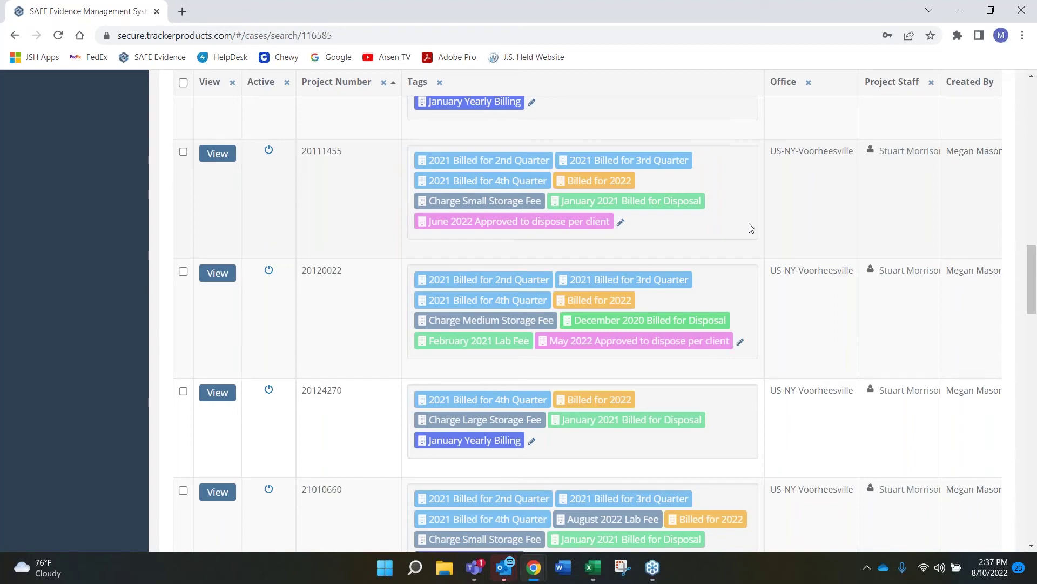
pyautogui.scroll(-4, 749, 228)
pyautogui.scroll(5, 748, 227)
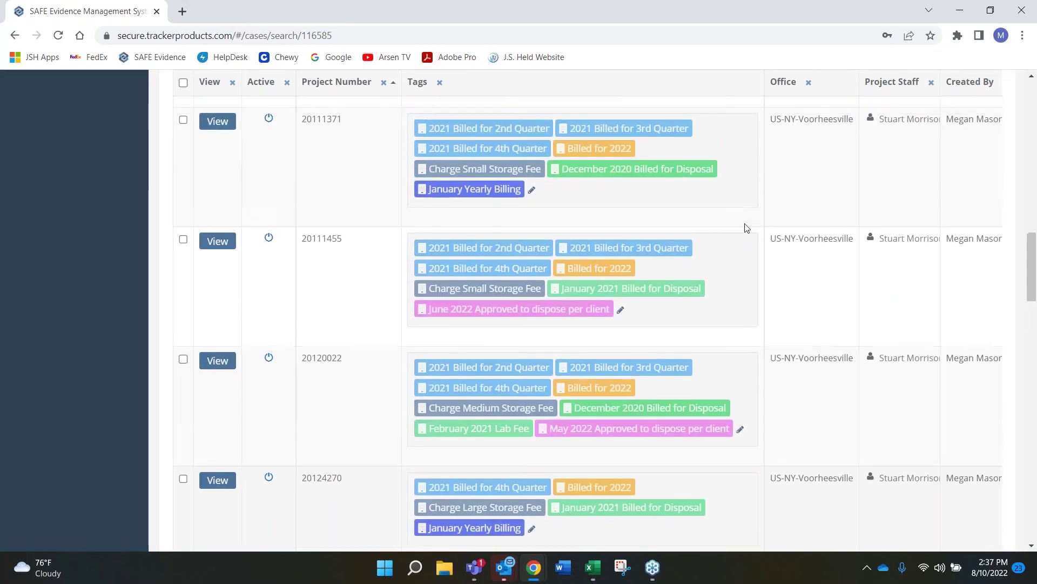
pyautogui.scroll(15, 747, 227)
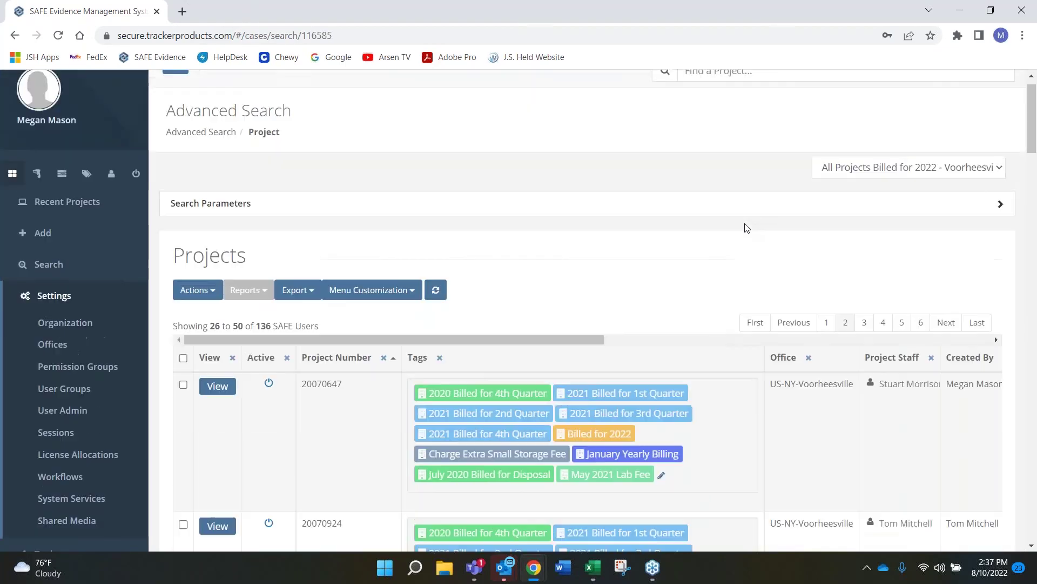
pyautogui.scroll(1, 746, 227)
pyautogui.scroll(-1, 746, 227)
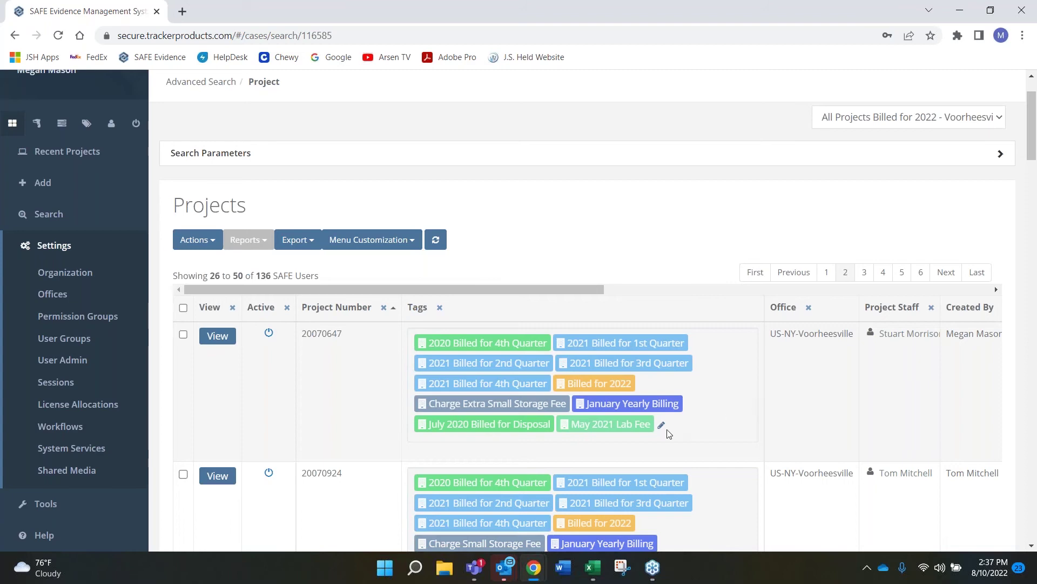
# Step: Open the project search and expand the parameters of the All Projects Billed for 2022 - Voorheesville search
pyautogui.click(56, 214)
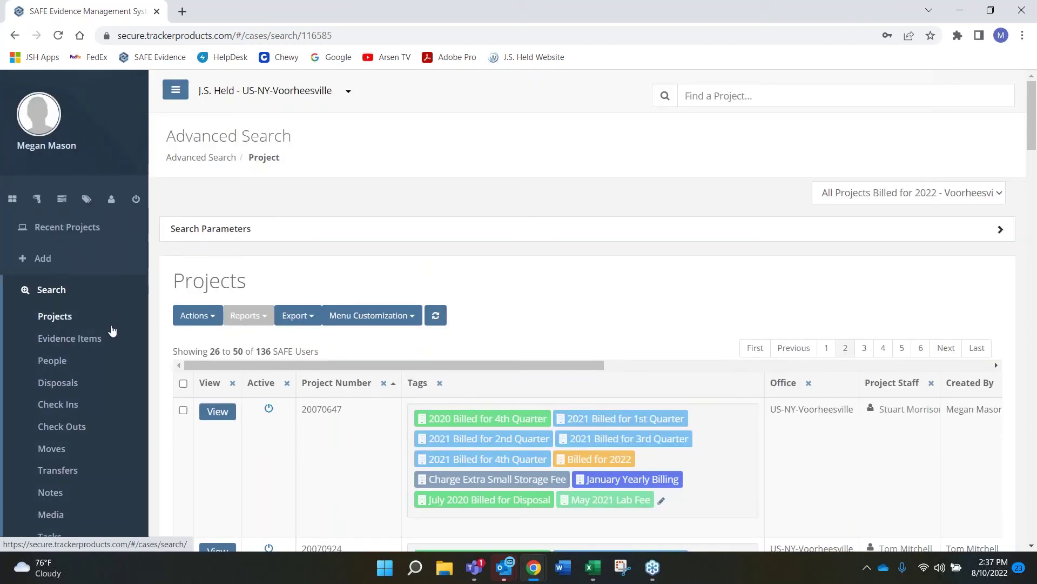
pyautogui.click(54, 316)
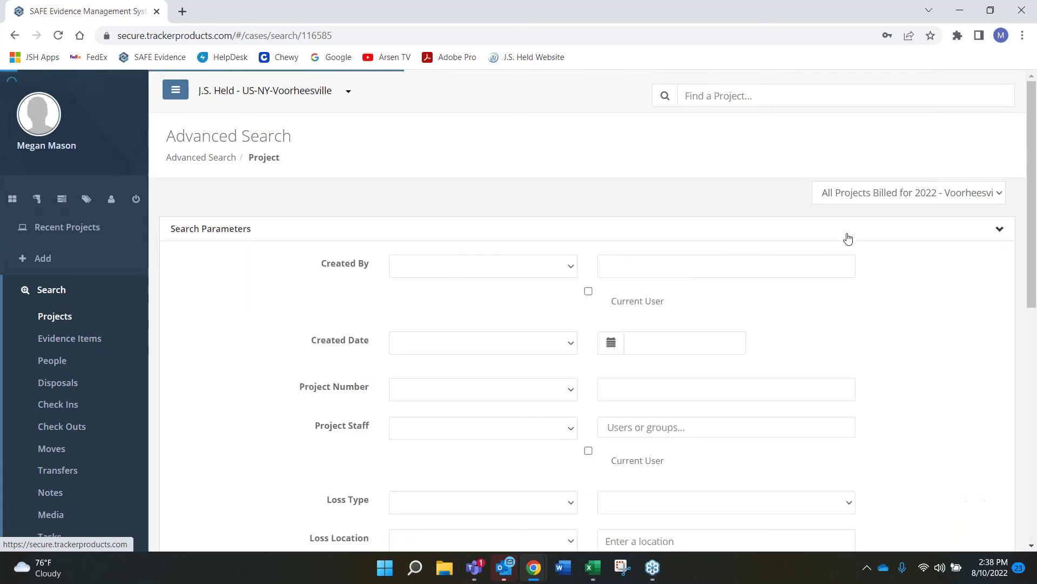
pyautogui.scroll(-1, 847, 238)
pyautogui.scroll(-5, 933, 268)
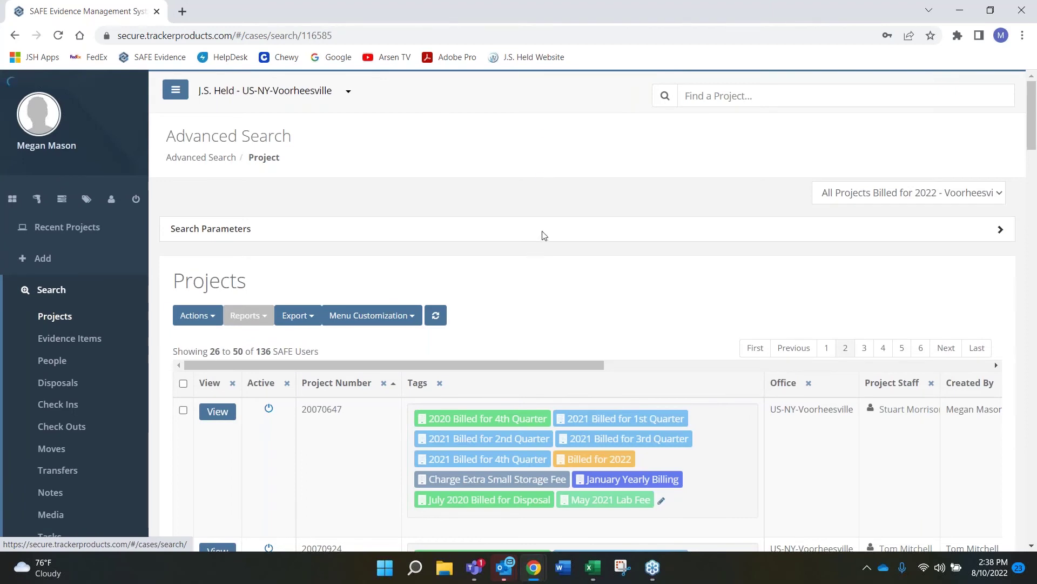
pyautogui.click(543, 231)
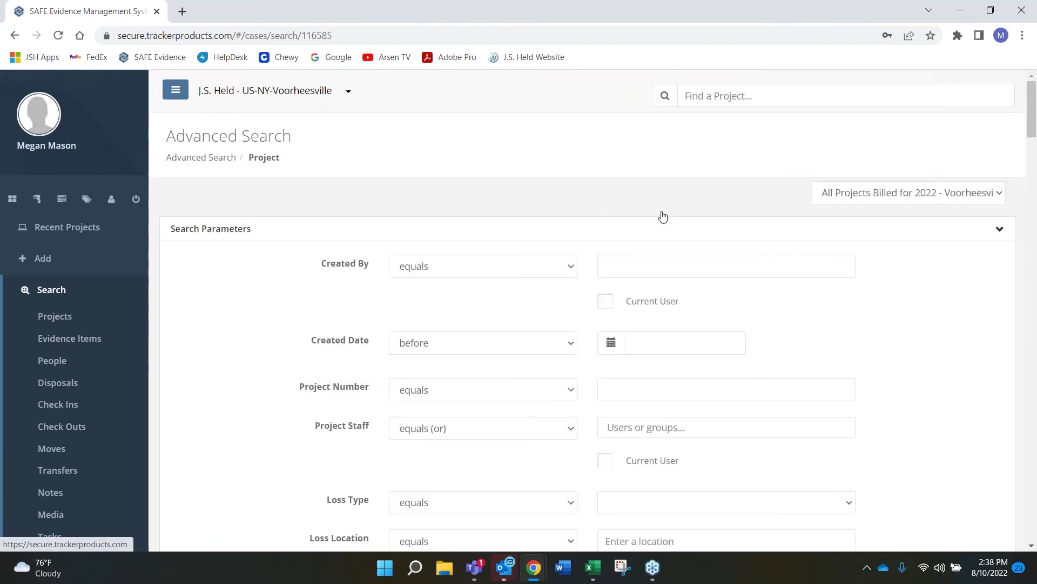
# Step: Add the Charge Small Storage Fee tag alongside Billed for 2022 in the tag criteria and run the search
pyautogui.scroll(-8, 660, 215)
pyautogui.click(719, 276)
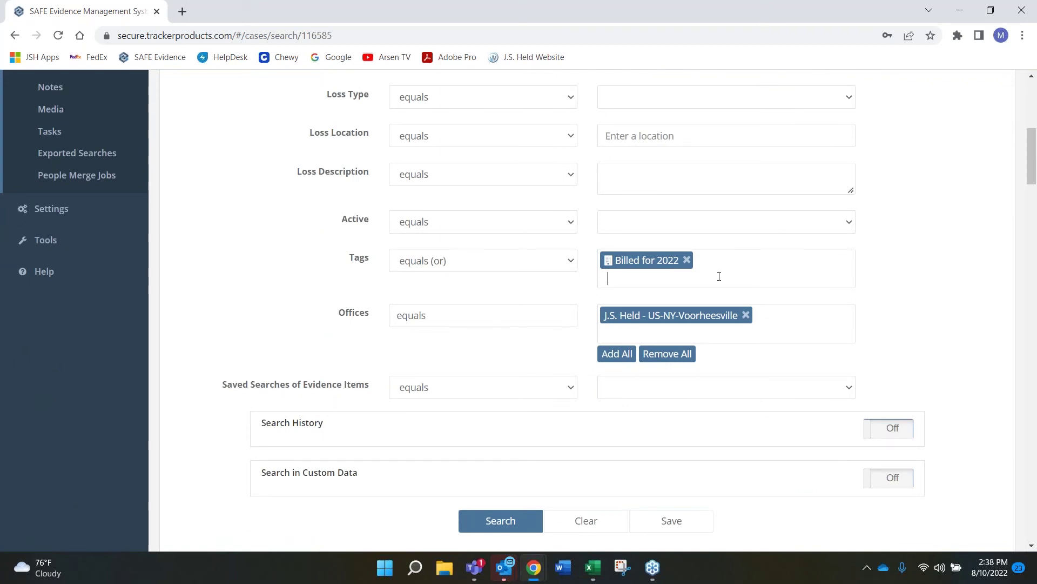
pyautogui.write('CHARGE SM')
pyautogui.click(690, 278)
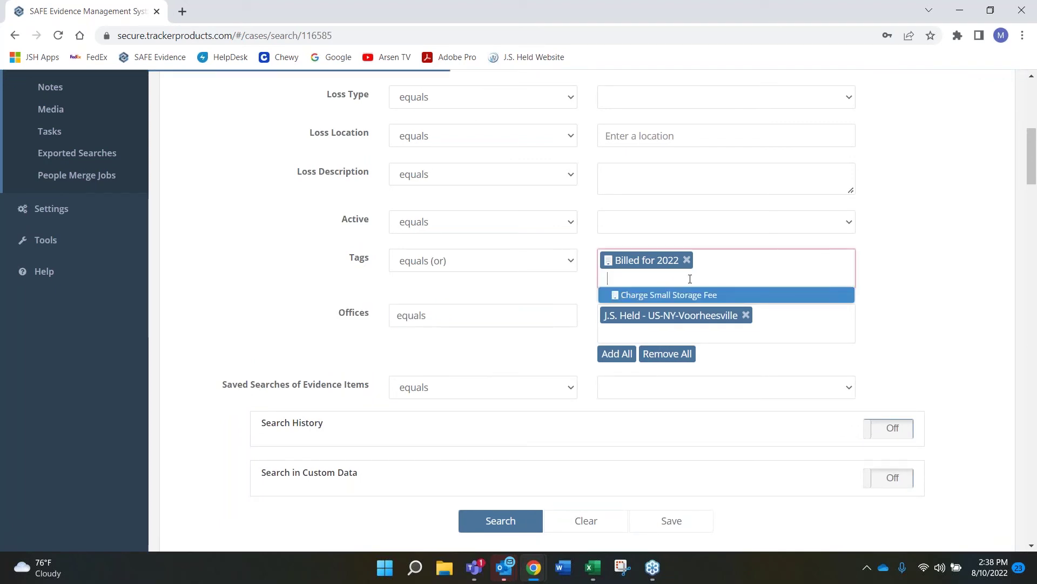
pyautogui.write('charge')
pyautogui.click(690, 295)
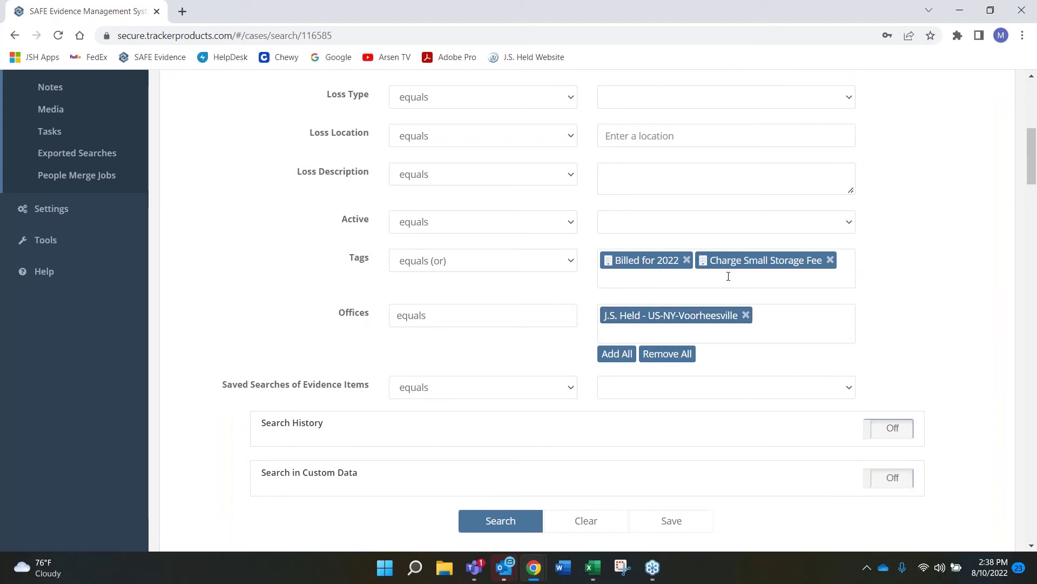
pyautogui.click(509, 528)
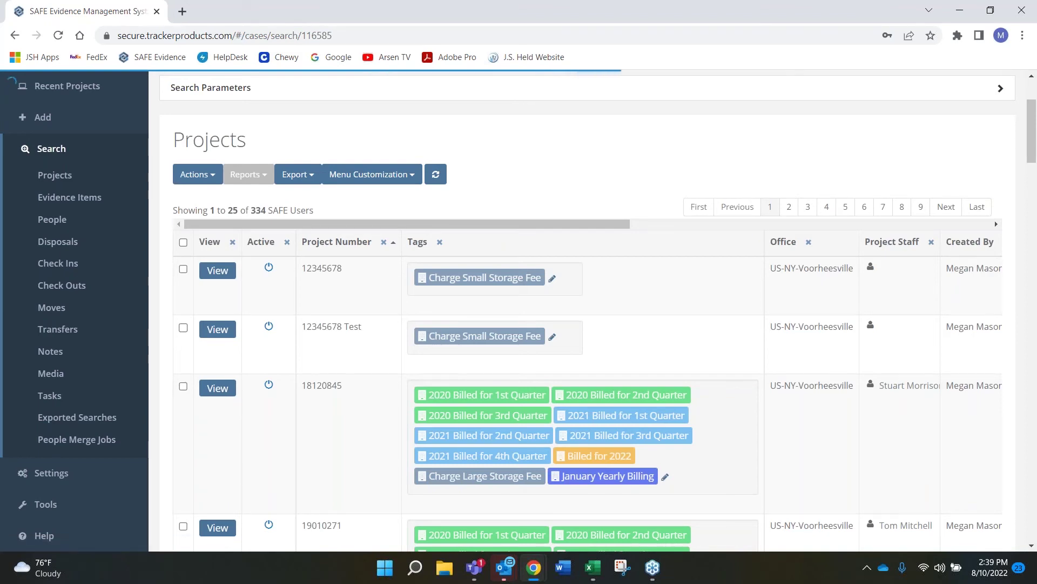
# Step: Examine the storage fee, quarterly billing and disposition tags on the projects found, including the one waiting for a disposition release form
pyautogui.scroll(-10, 769, 352)
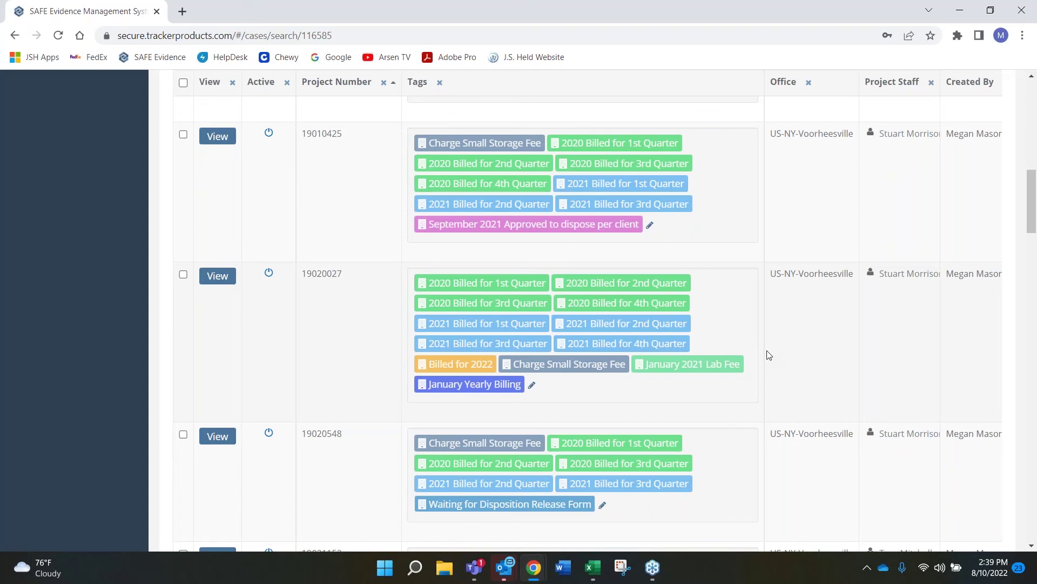
pyautogui.scroll(-4, 769, 355)
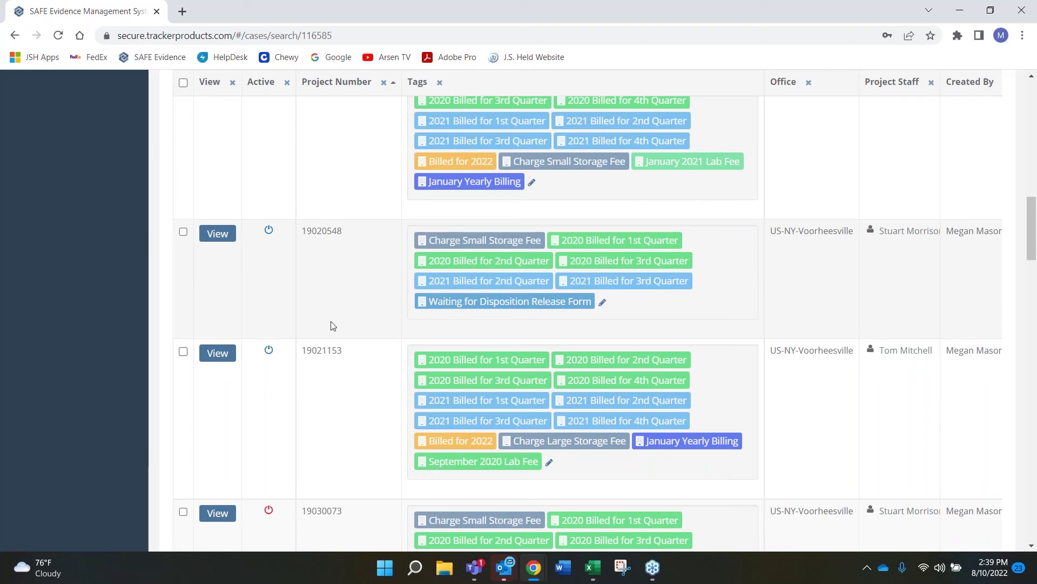
pyautogui.moveTo(609, 281); pyautogui.dragTo(632, 318)
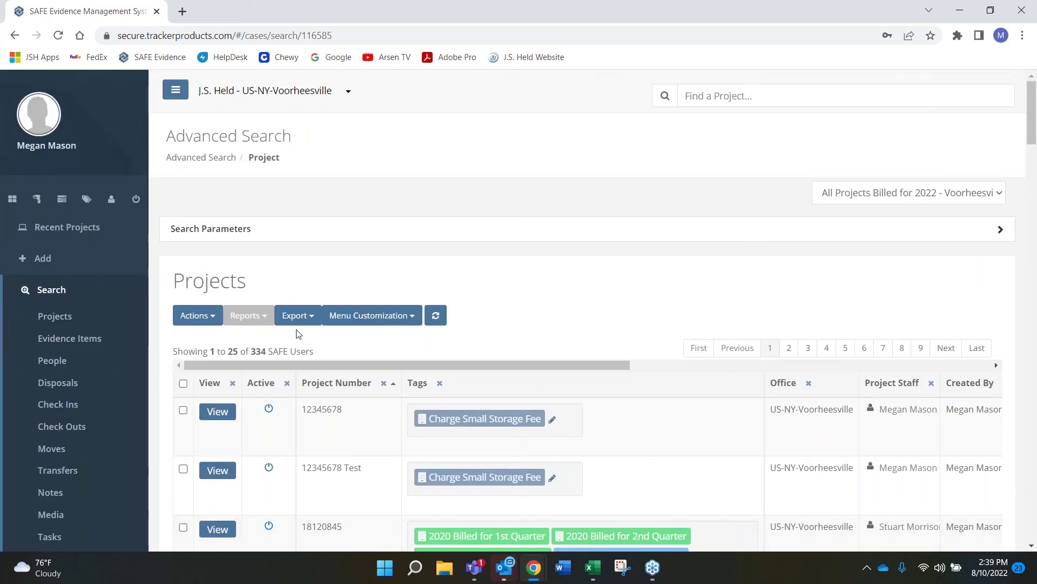
# Step: Return to the dashboard and review the Voorheesville, Yearly Billing, Redmond and Charlotte widgets
pyautogui.click(19, 203)
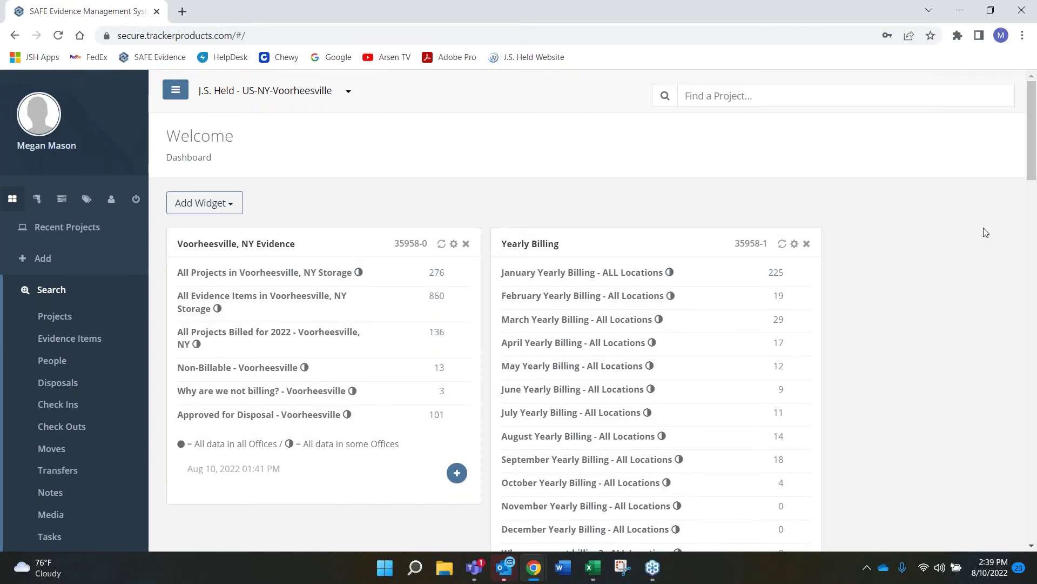
pyautogui.scroll(-1, 985, 232)
pyautogui.scroll(-1, 985, 232)
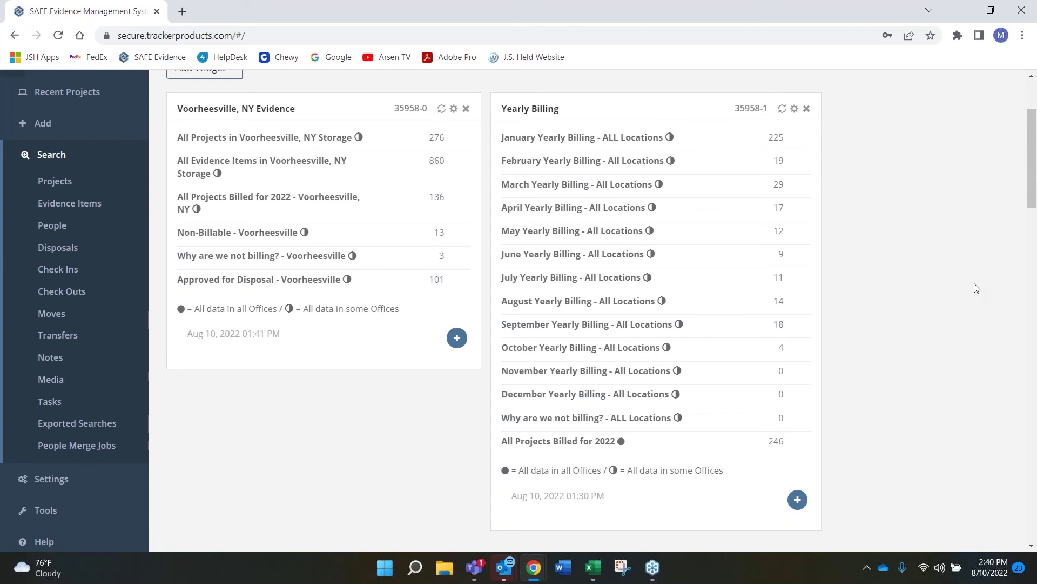
pyautogui.scroll(-7, 977, 287)
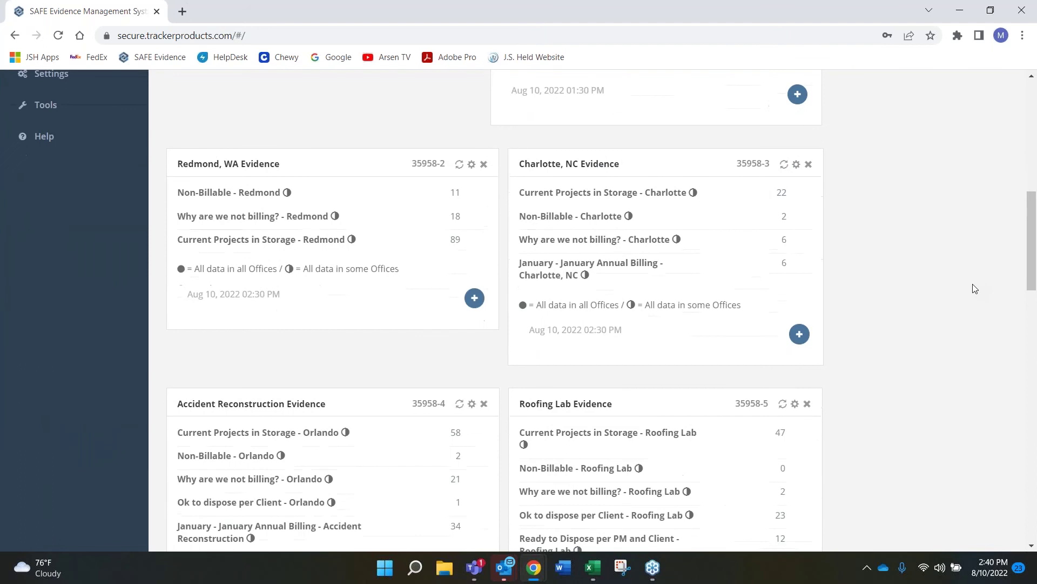
pyautogui.scroll(-1, 975, 288)
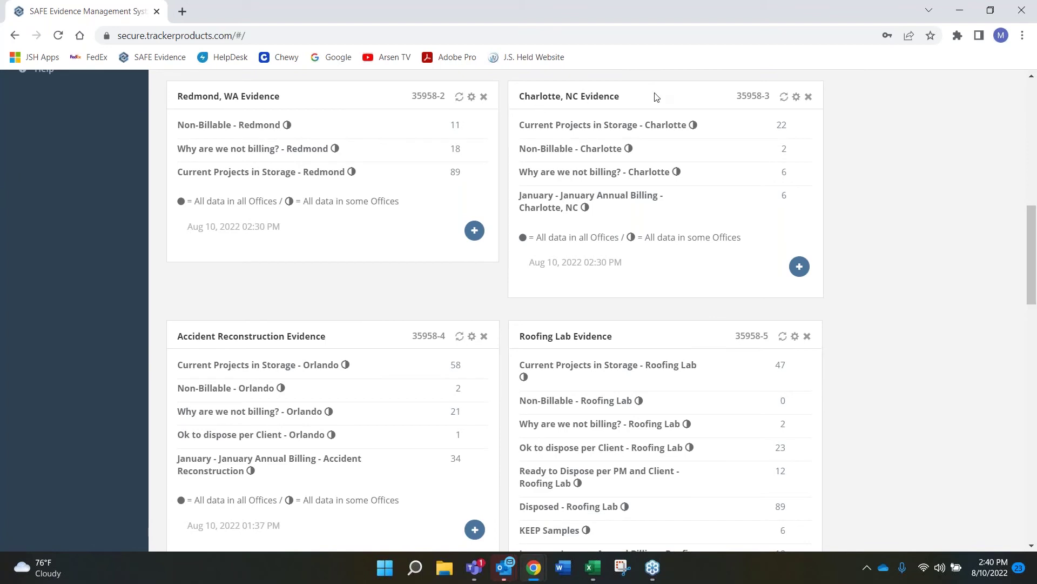
pyautogui.moveTo(651, 144)
pyautogui.moveTo(576, 135)
# Step: Compare the Yearly Billing widget with the other office widgets, look through Evidence Monthly Updates, and return to the first widgets
pyautogui.scroll(10, 772, 178)
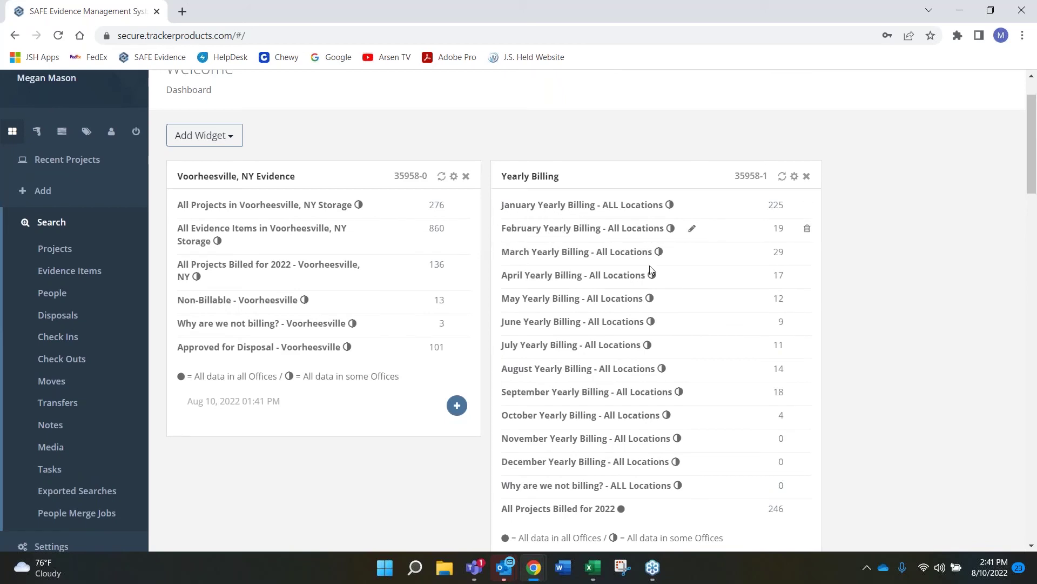
pyautogui.scroll(-11, 980, 254)
pyautogui.scroll(1, 967, 255)
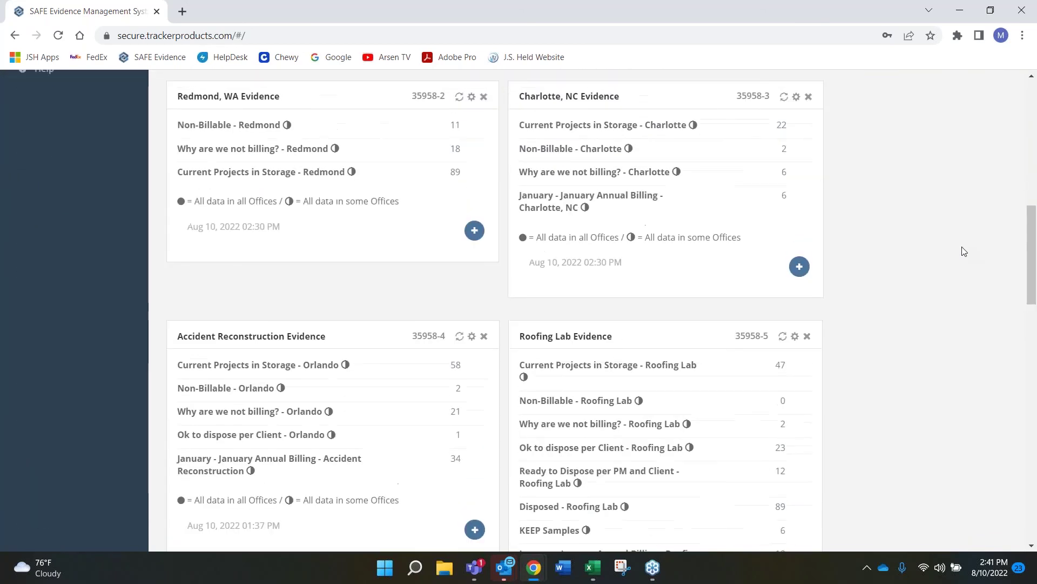
pyautogui.scroll(-3, 901, 225)
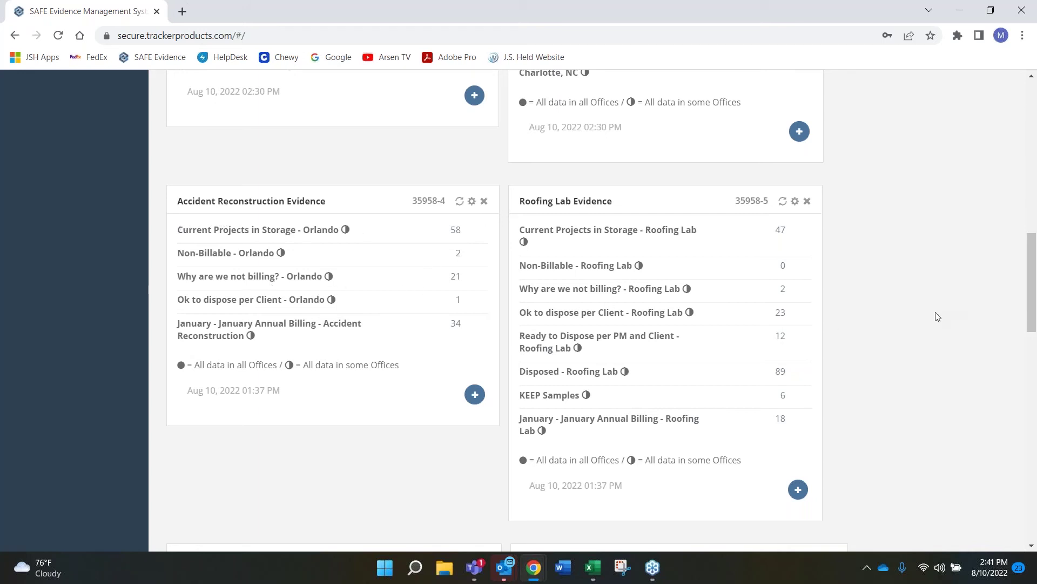
pyautogui.scroll(-7, 937, 317)
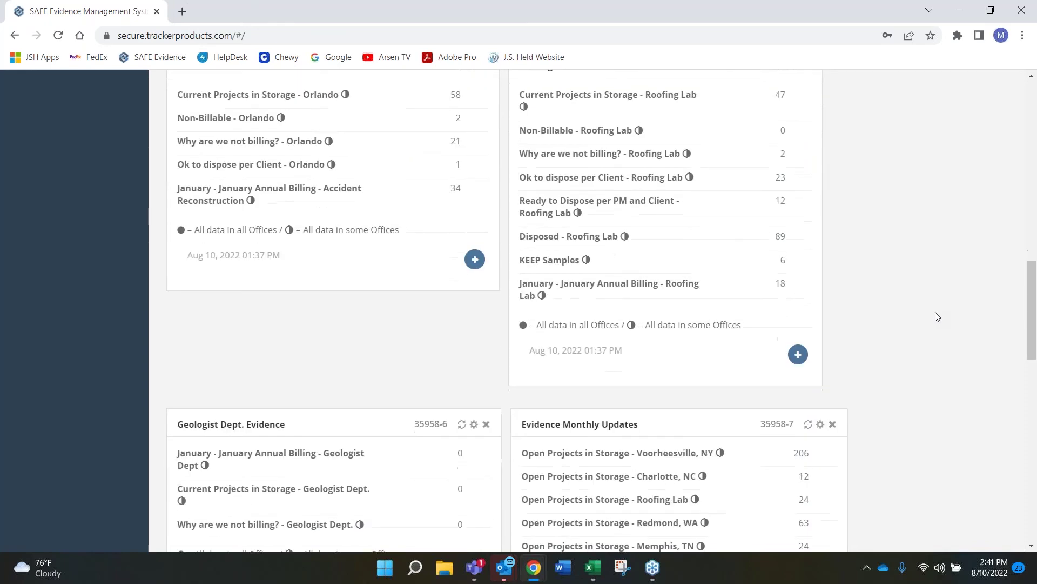
pyautogui.scroll(-2, 938, 316)
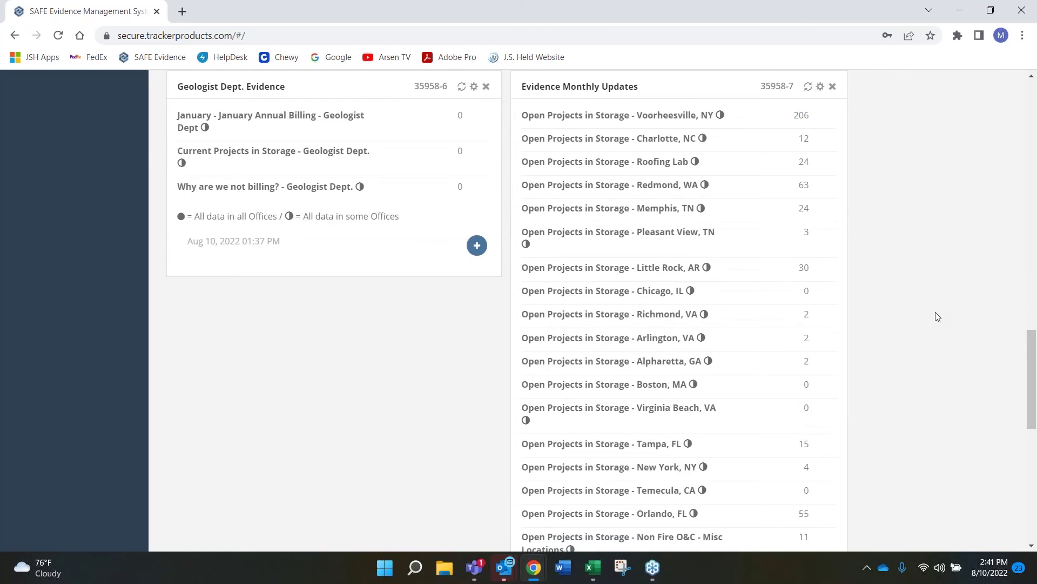
pyautogui.scroll(-7, 938, 317)
pyautogui.scroll(20, 938, 316)
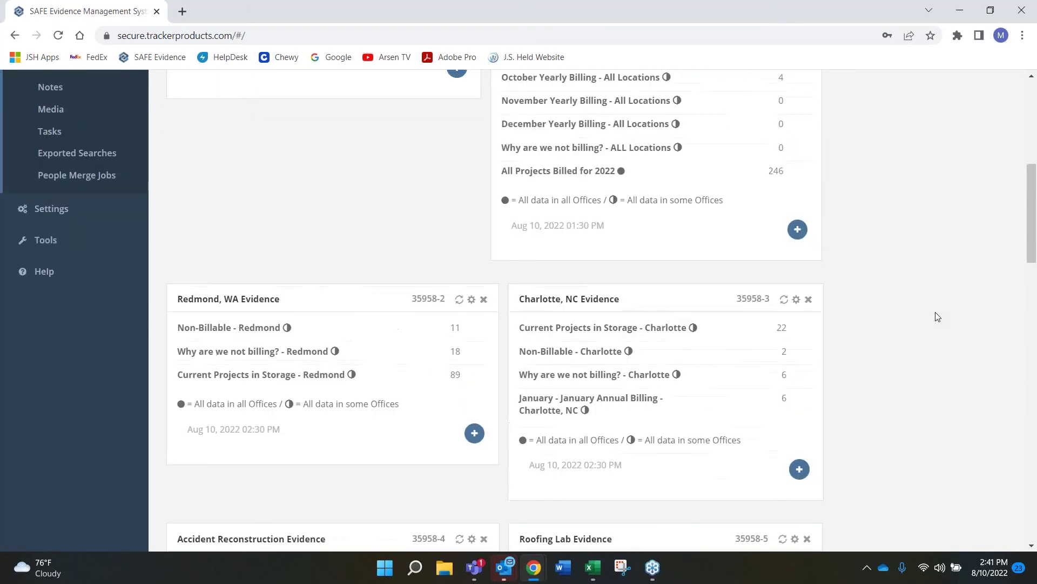
pyautogui.scroll(7, 937, 317)
pyautogui.scroll(-1, 937, 316)
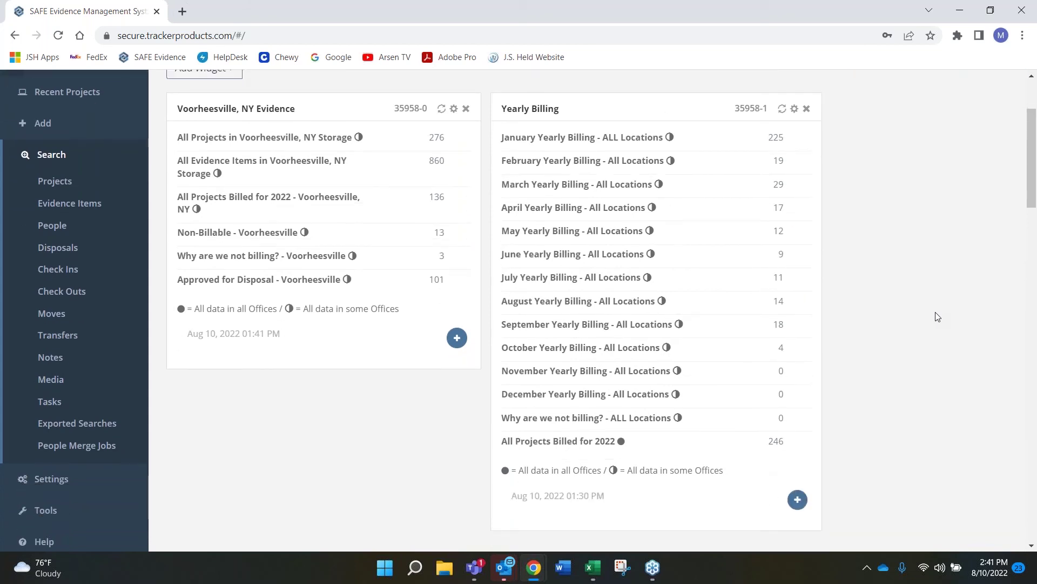
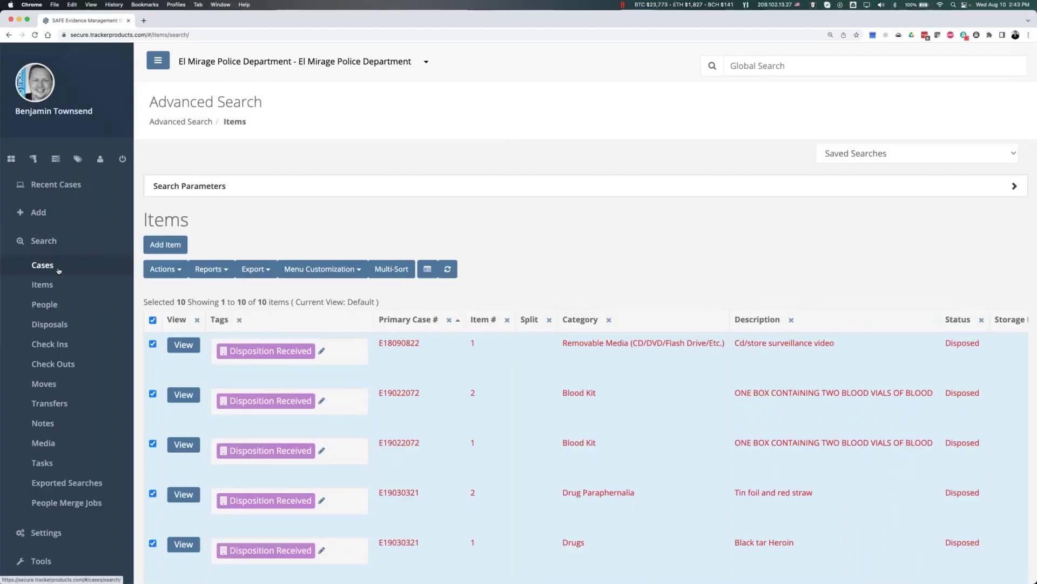
# Step: Open the El Mirage Police Department tags list and look through its active organization tags
pyautogui.click(78, 159)
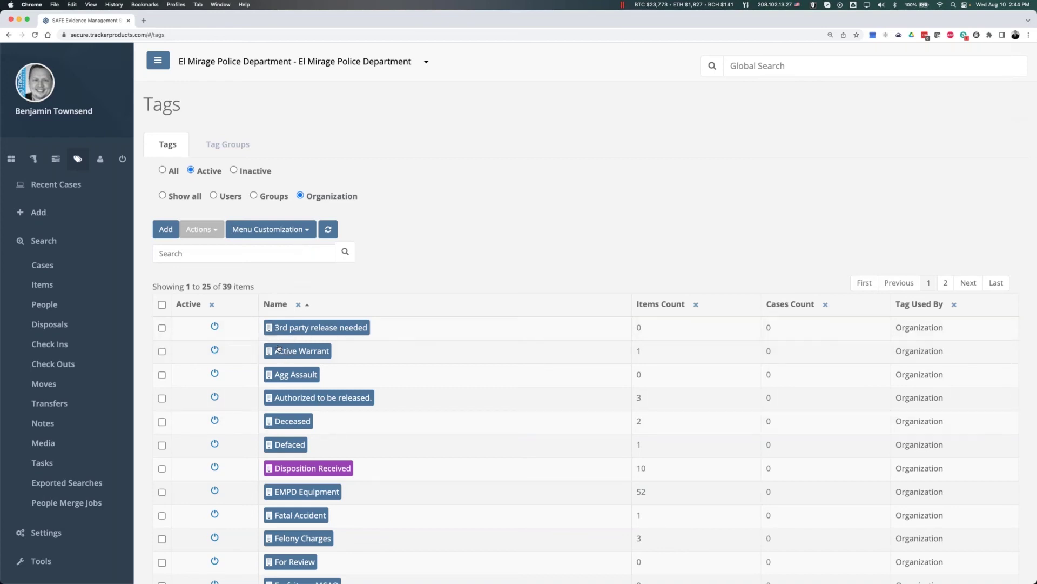
pyautogui.scroll(-2, 292, 344)
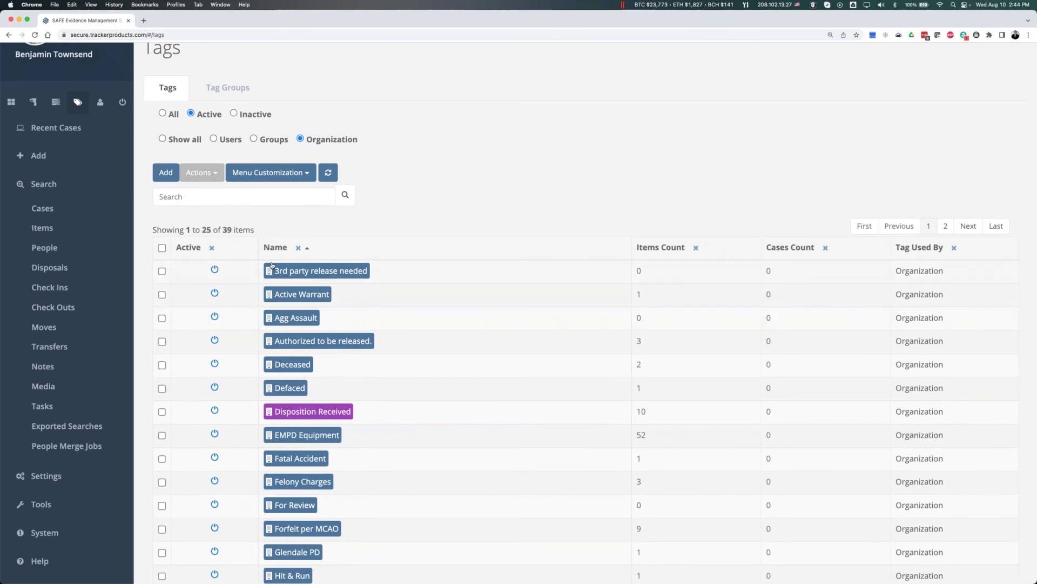
pyautogui.scroll(2, 274, 305)
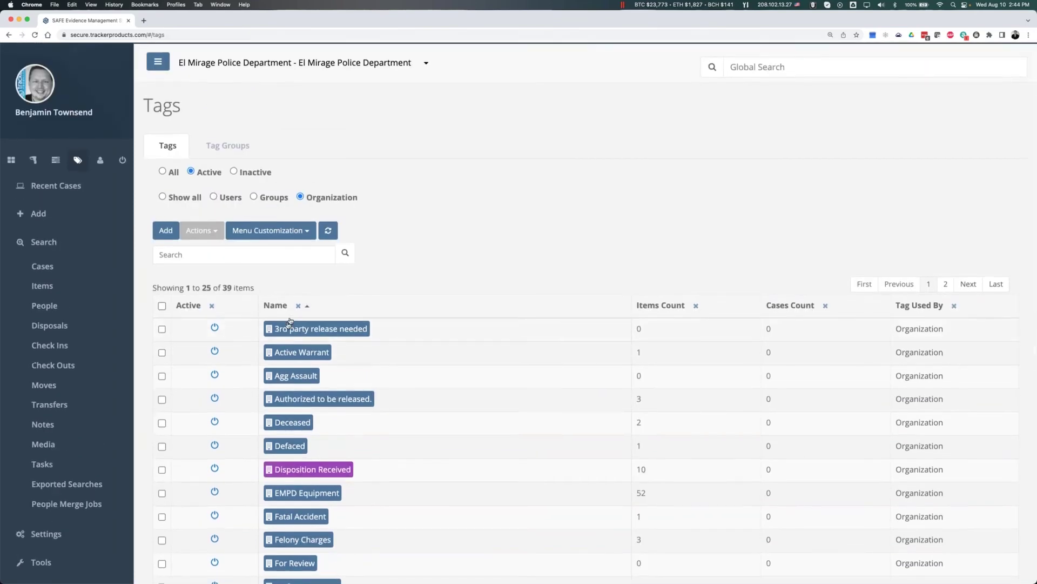
pyautogui.scroll(-2, 276, 334)
pyautogui.scroll(-5, 277, 334)
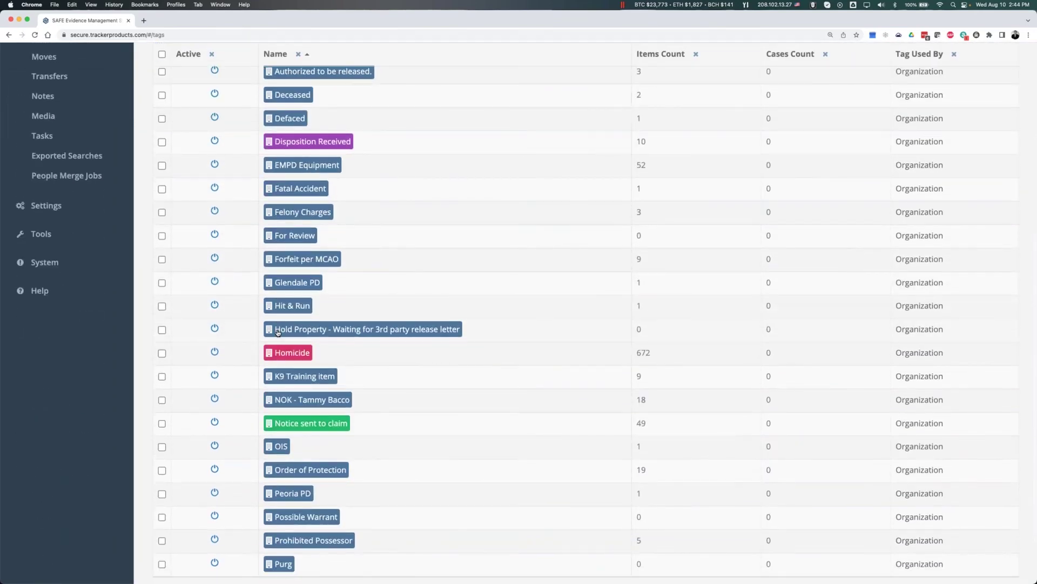
pyautogui.scroll(6, 277, 332)
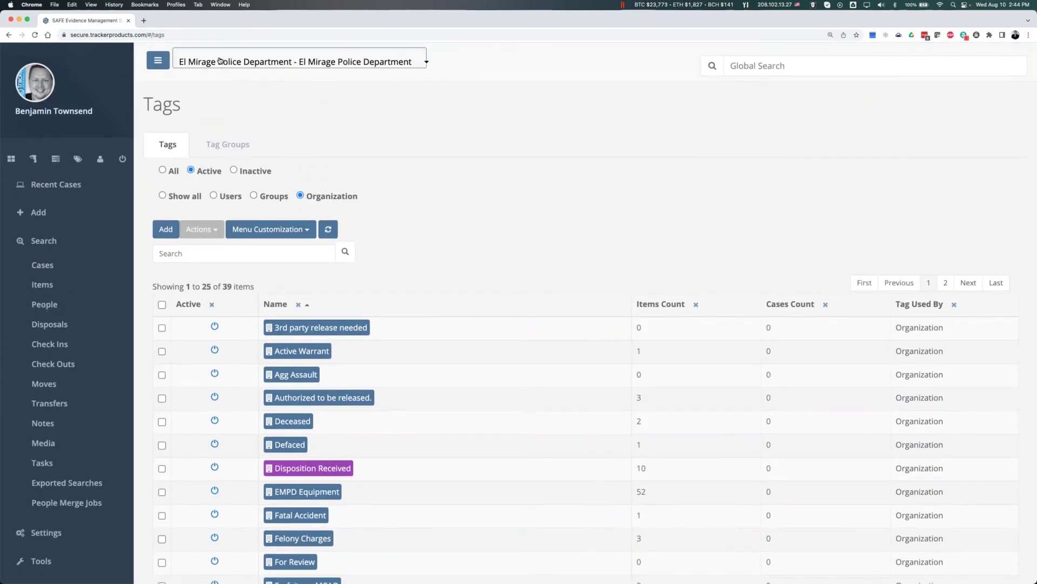
# Step: Switch the office to Tracker Products - Evidence Unit and reload the tags list for it
pyautogui.click(220, 60)
pyautogui.write('tracker')
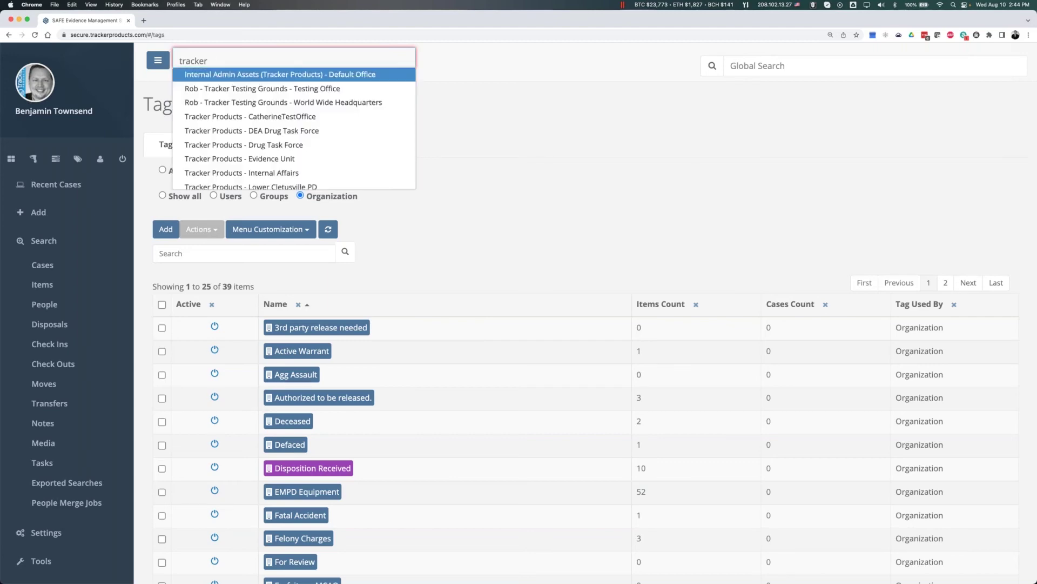
pyautogui.click(240, 158)
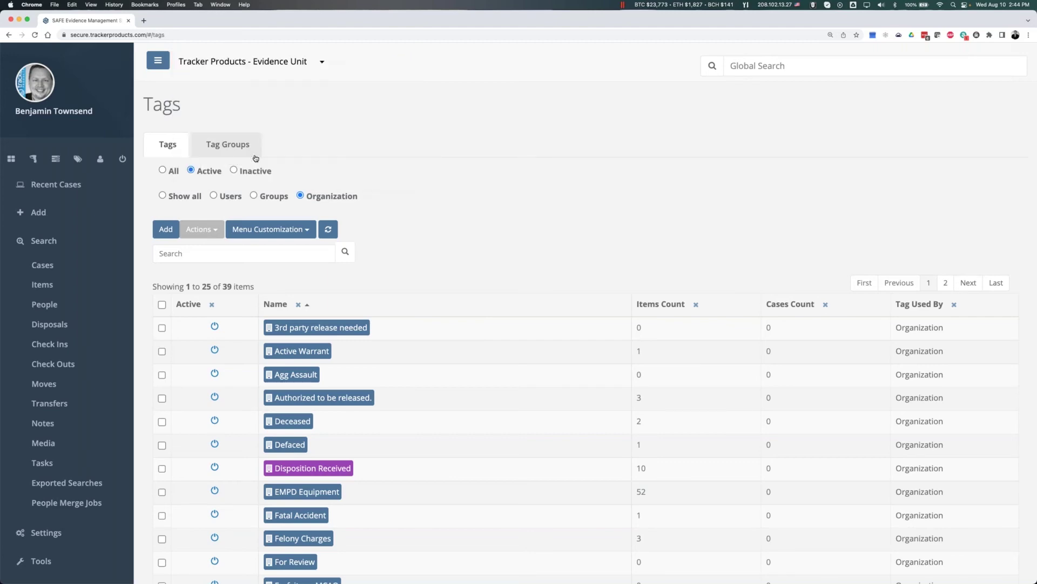
pyautogui.click(77, 158)
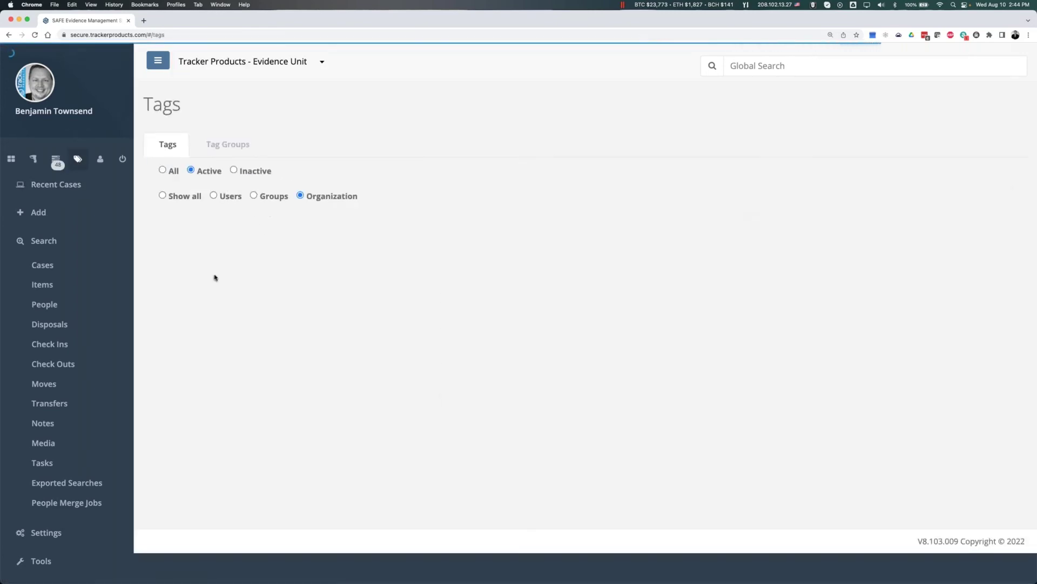
# Step: Look through the first three pages of active organization tags for the Evidence Unit and continue to the fourth
pyautogui.scroll(-3, 373, 367)
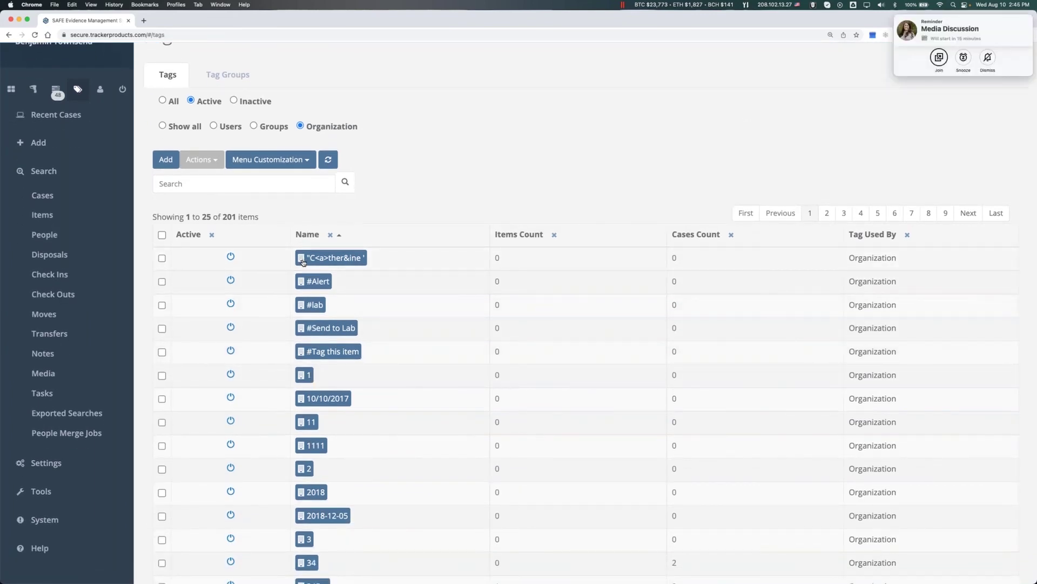
pyautogui.scroll(-10, 303, 292)
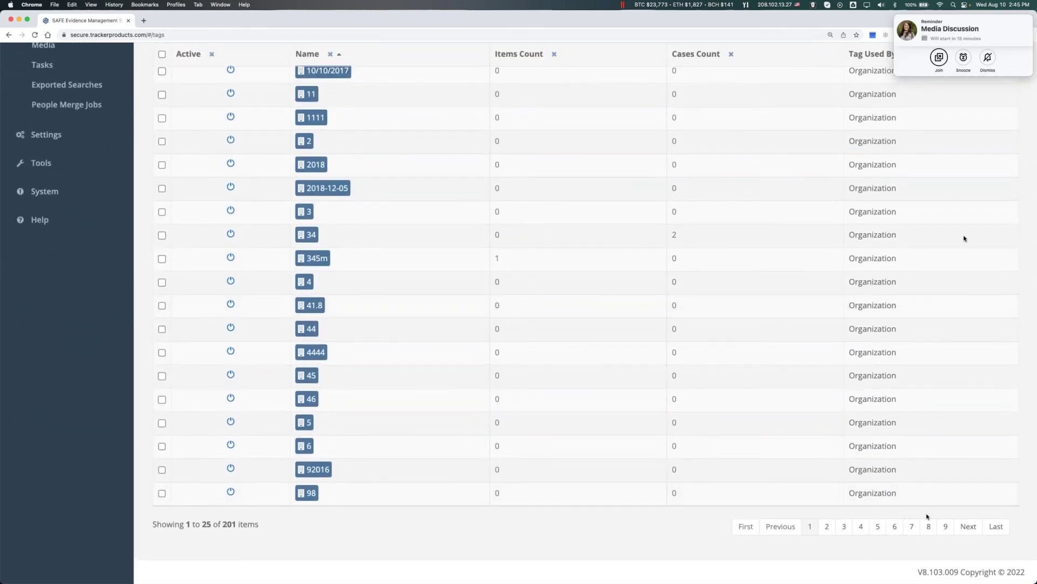
pyautogui.click(971, 528)
pyautogui.scroll(5, 511, 382)
pyautogui.scroll(-1, 513, 381)
pyautogui.scroll(-5, 513, 380)
pyautogui.click(968, 526)
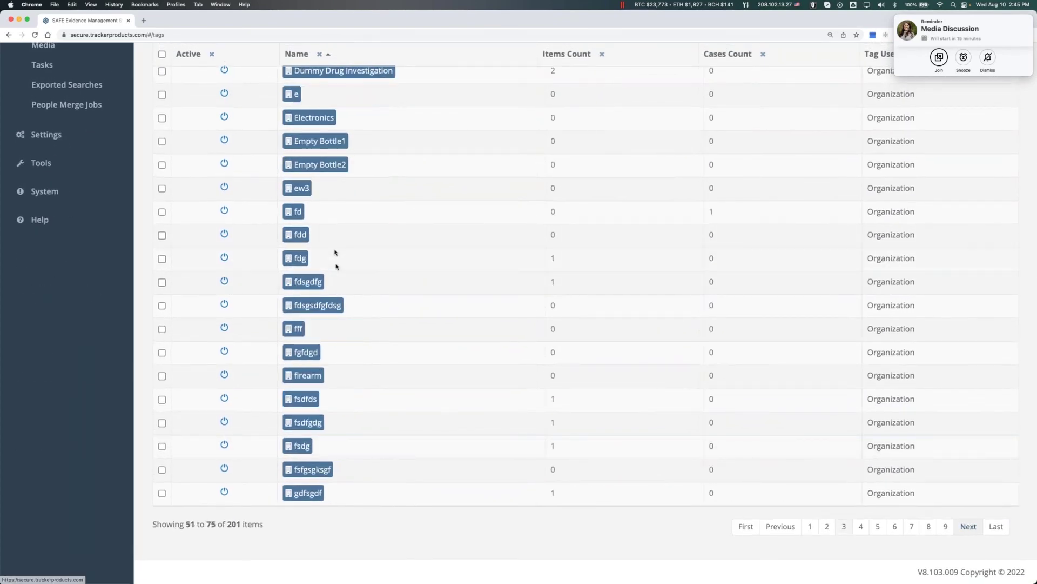
pyautogui.scroll(5, 343, 271)
pyautogui.scroll(-5, 343, 271)
pyautogui.click(969, 518)
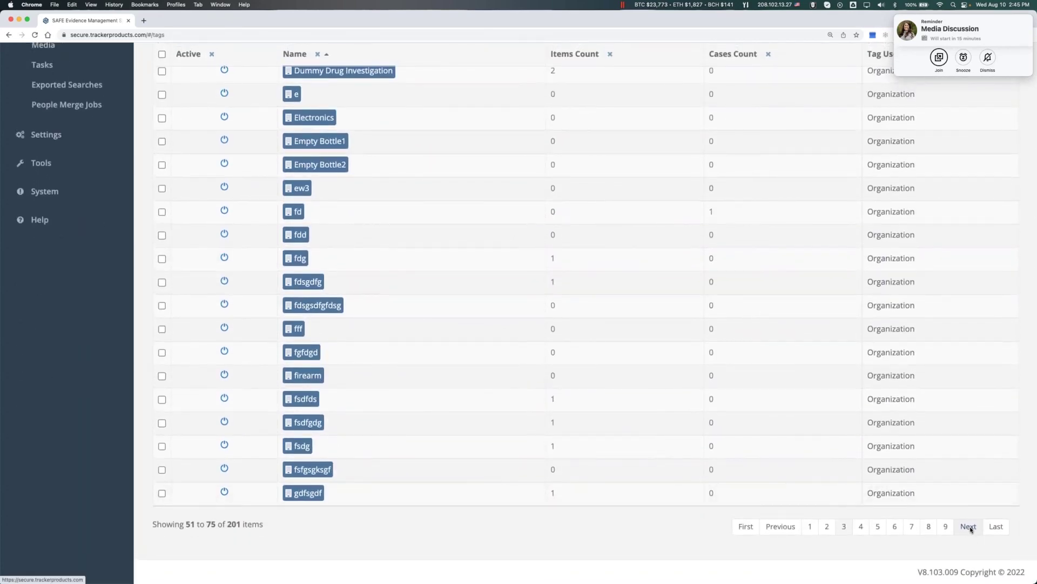
# Step: Review the organization tags on pages four to six and sort the list by Tag Used By in ascending order
pyautogui.scroll(3, 336, 286)
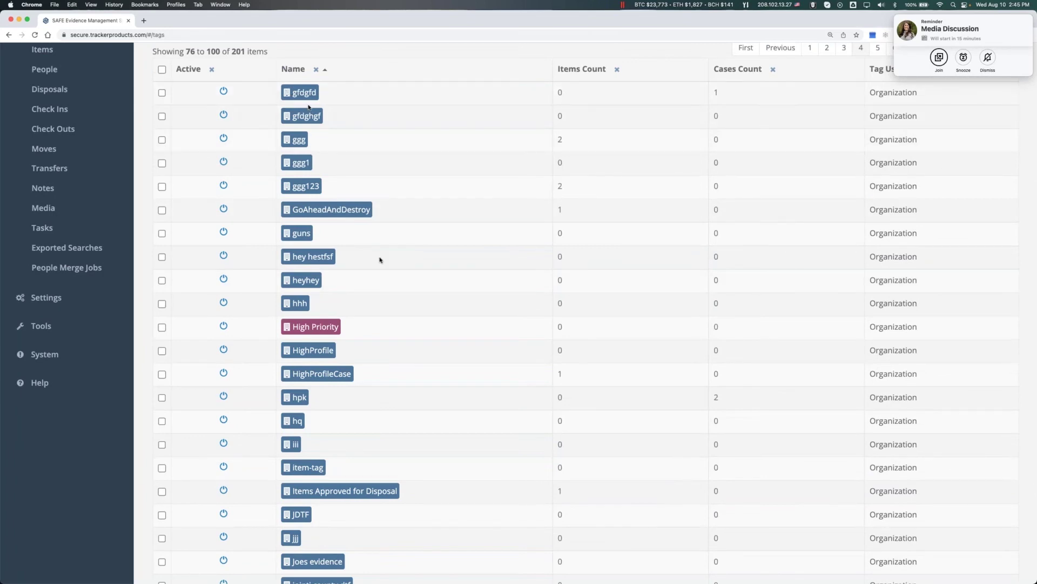
pyautogui.scroll(-1, 670, 309)
pyautogui.scroll(-2, 670, 309)
pyautogui.click(968, 527)
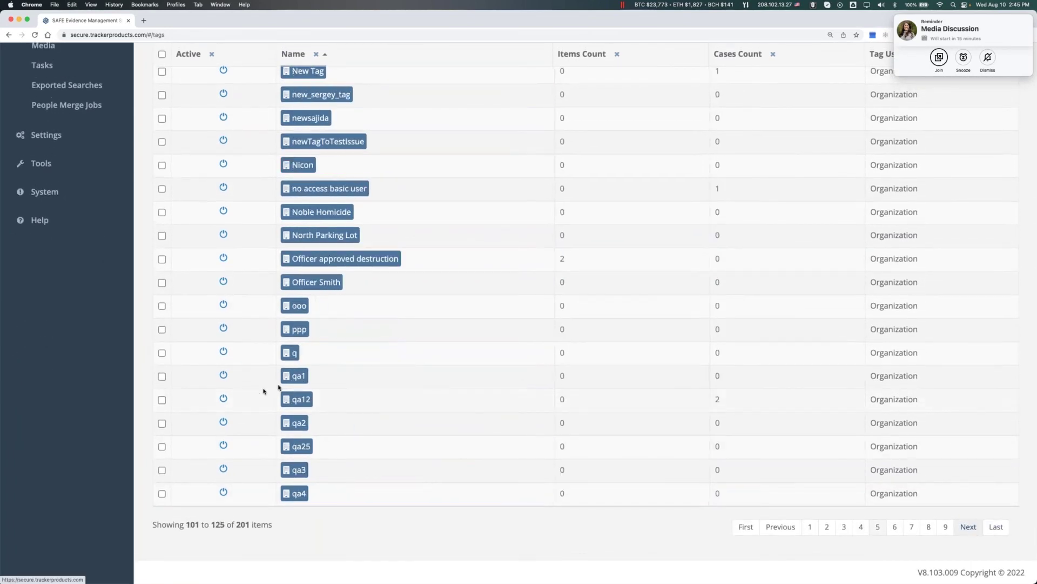
pyautogui.scroll(1, 312, 403)
pyautogui.scroll(-2, 311, 403)
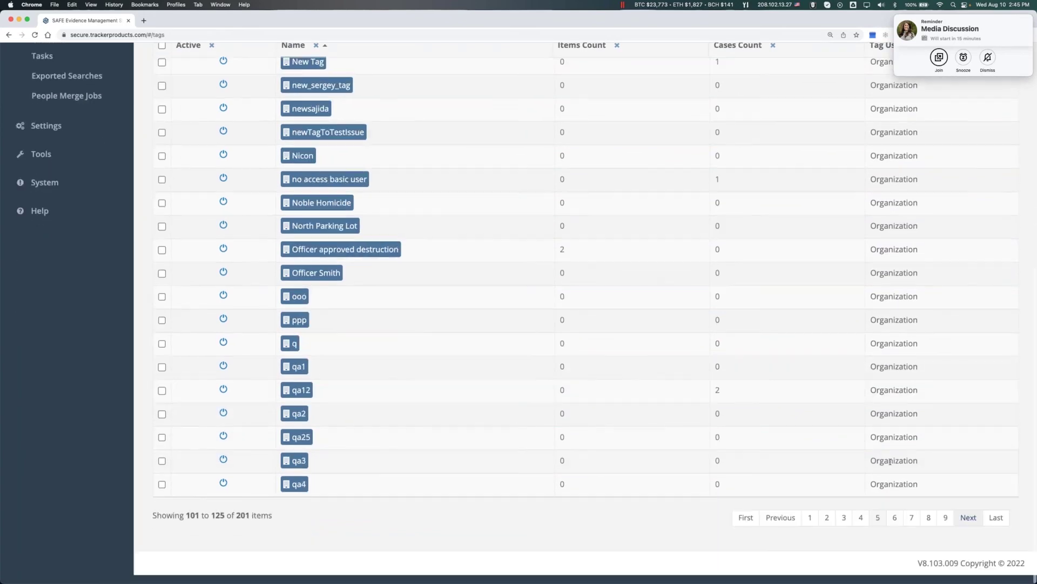
pyautogui.click(968, 527)
pyautogui.scroll(10, 915, 303)
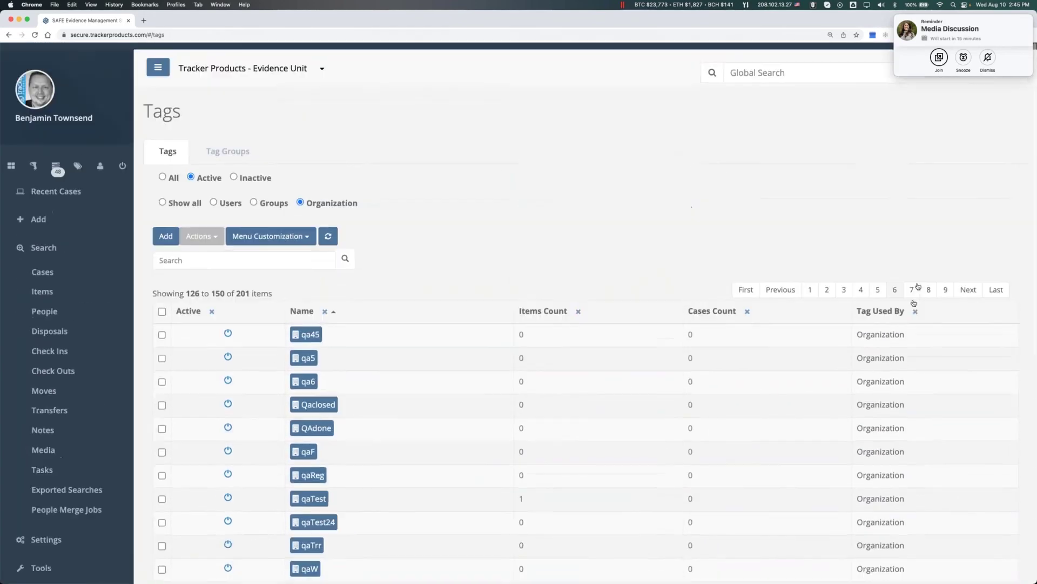
pyautogui.click(883, 308)
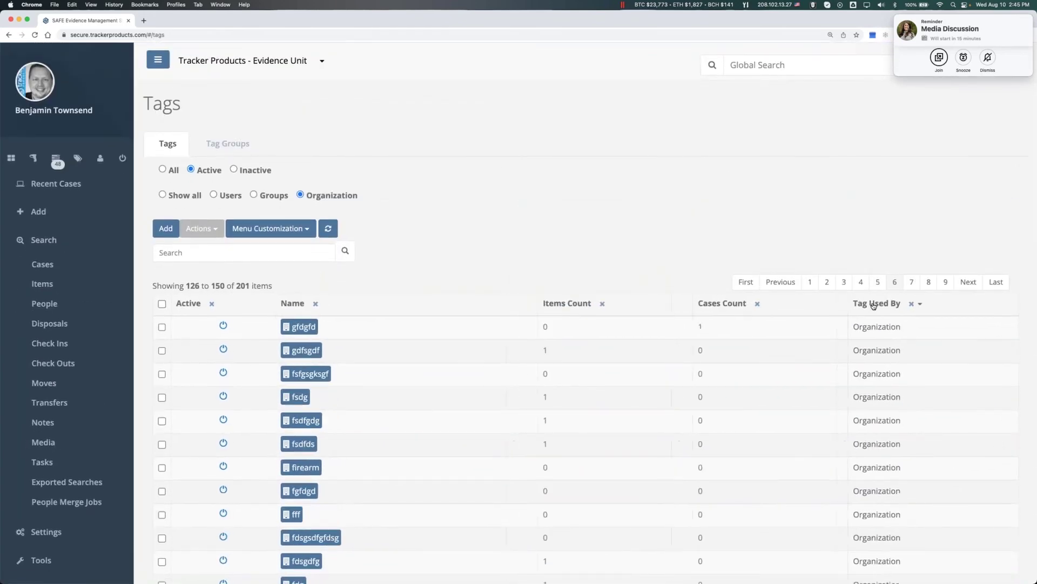
pyautogui.click(870, 307)
# Step: Create a tag named Test1 that is used by User, keeping the color #4b749b
pyautogui.click(166, 228)
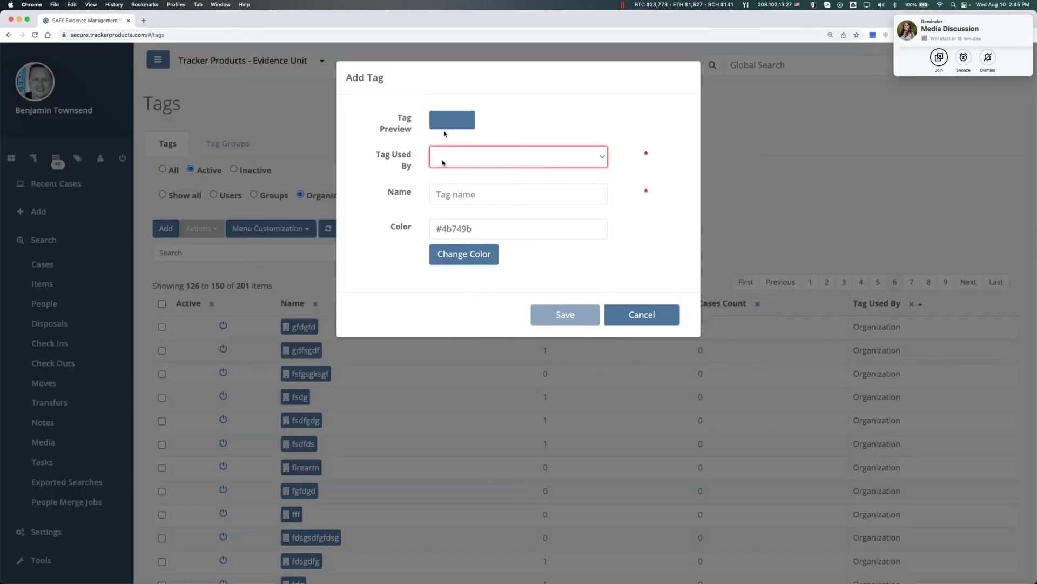
pyautogui.click(452, 164)
pyautogui.click(459, 194)
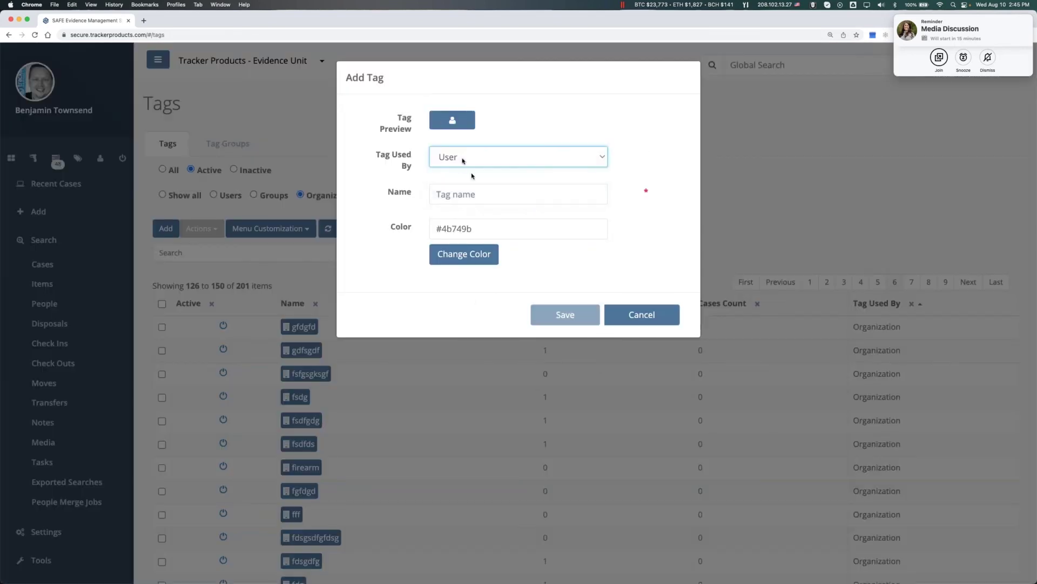
pyautogui.click(461, 193)
pyautogui.write('Test1')
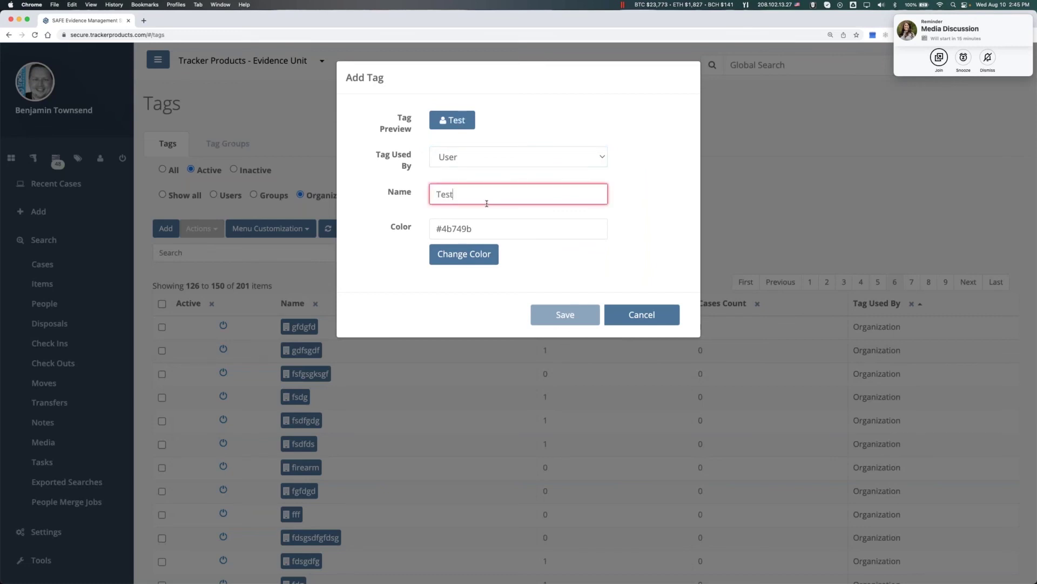
pyautogui.click(565, 315)
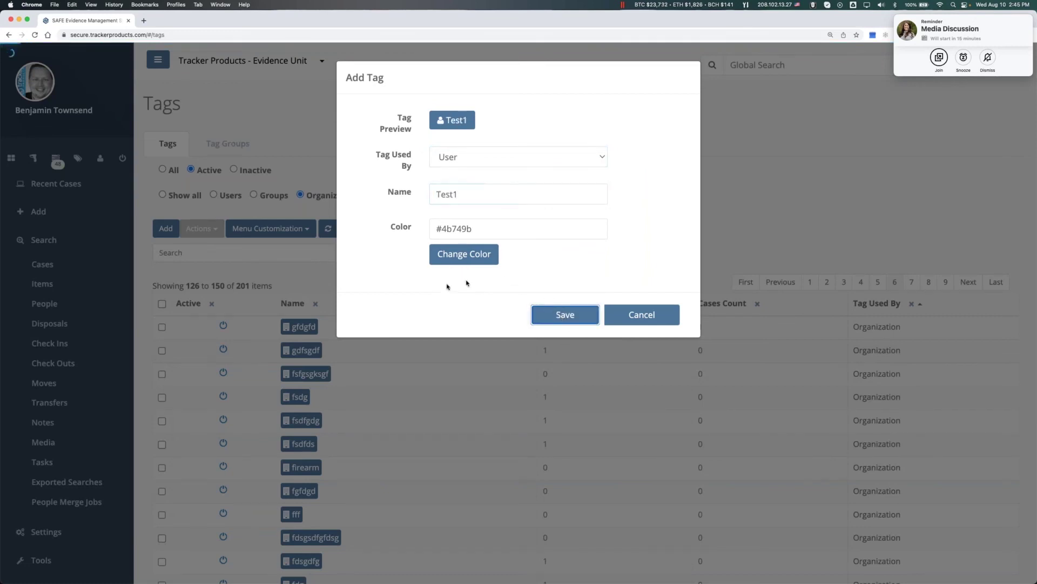
# Step: Search the organization tags for "test1", broaden the search to "test", and look through the matching tags
pyautogui.click(228, 257)
pyautogui.write('test1')
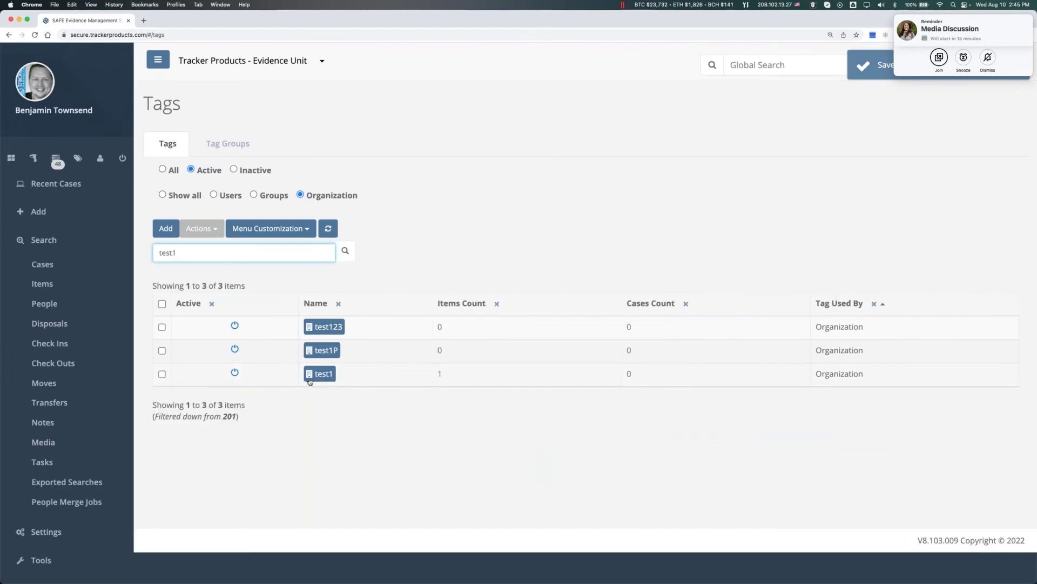
pyautogui.press('BackSpace')
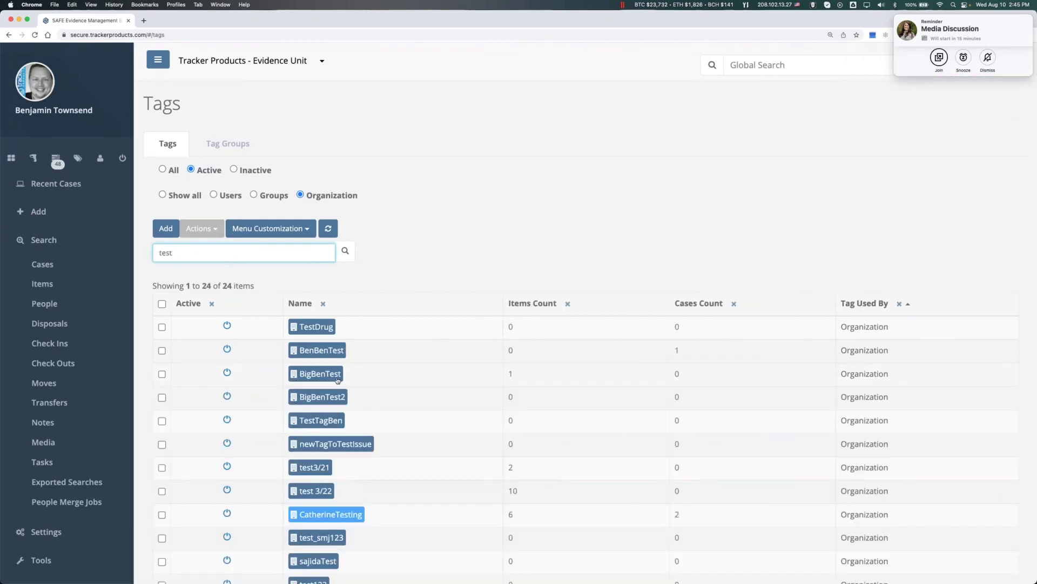
pyautogui.scroll(-3, 384, 375)
pyautogui.scroll(-5, 386, 374)
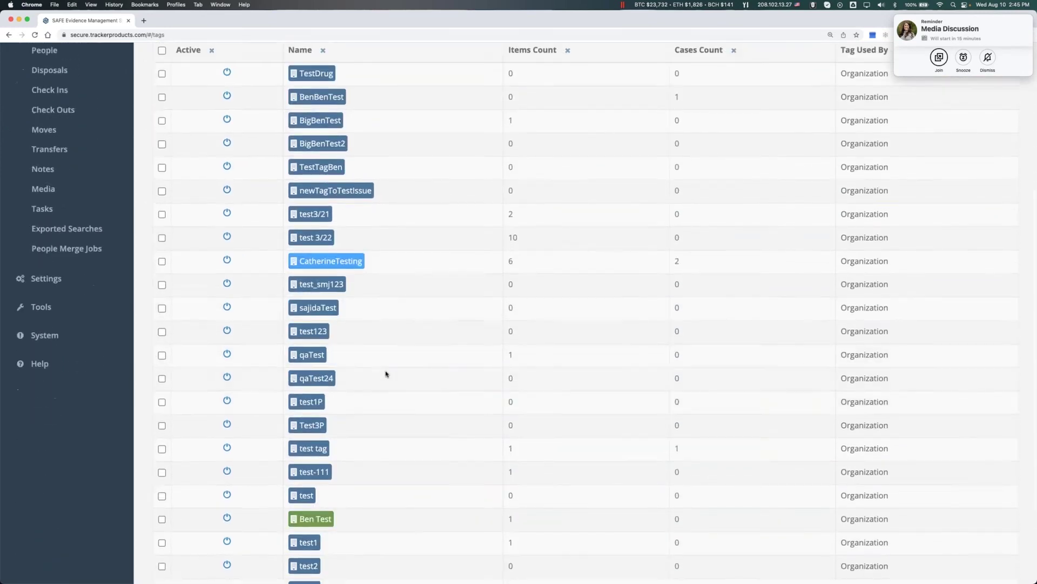
pyautogui.scroll(-1, 385, 372)
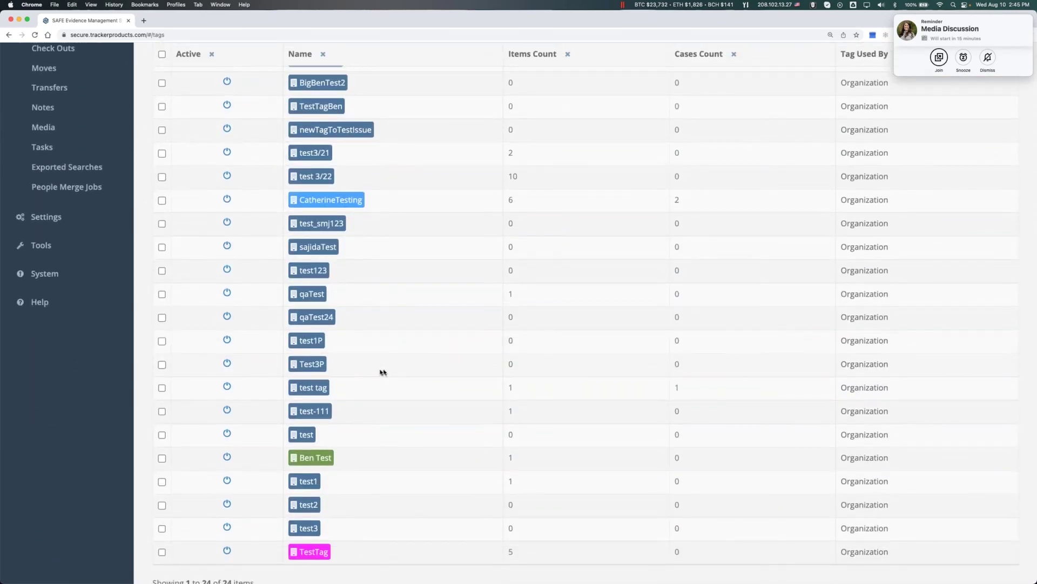
pyautogui.scroll(5, 374, 372)
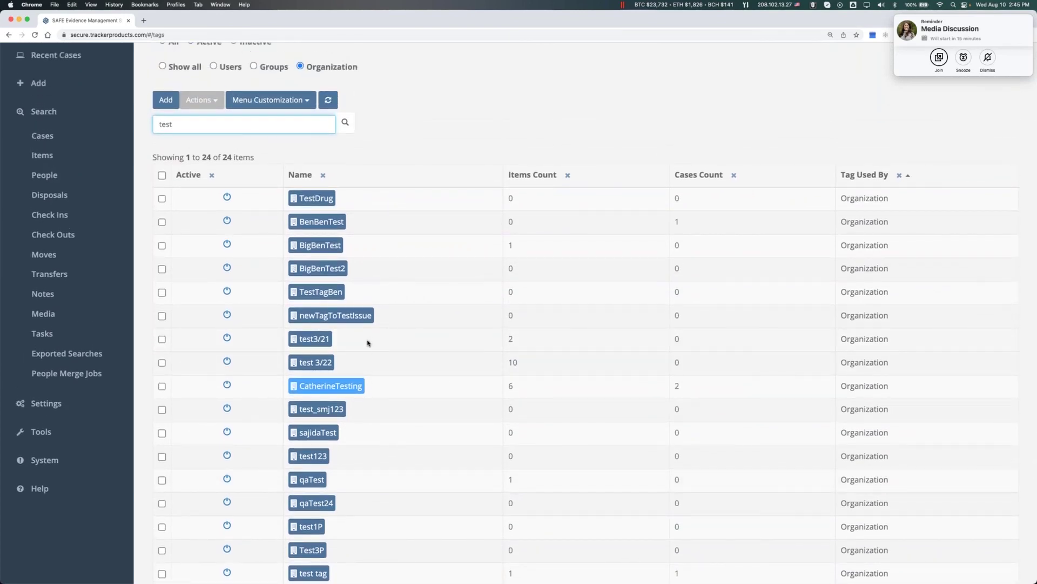
pyautogui.scroll(-6, 370, 340)
pyautogui.scroll(9, 803, 195)
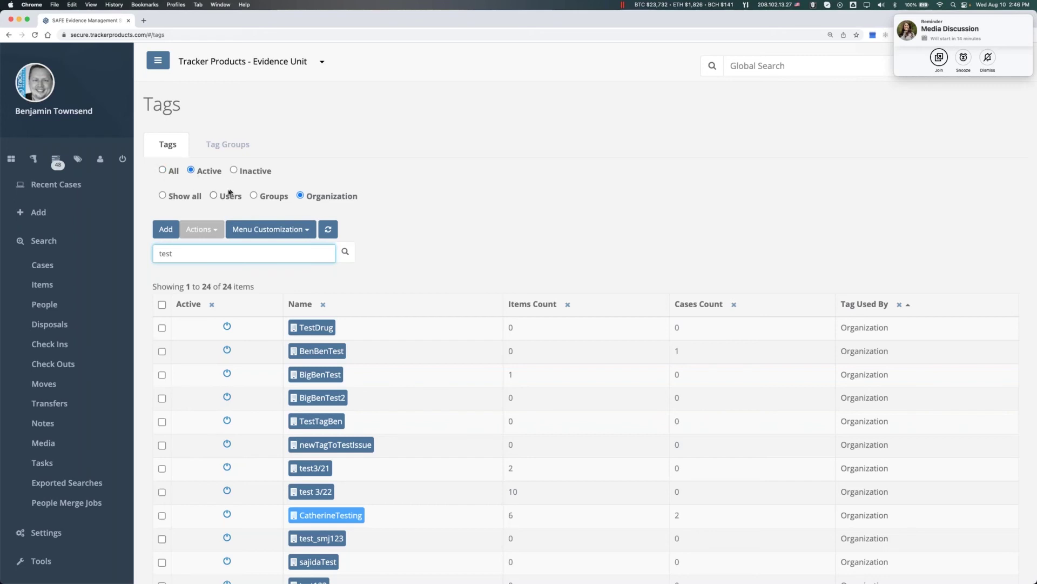
# Step: Show all tag types for the "test" search, review who uses each tag, and clear the search text
pyautogui.click(163, 196)
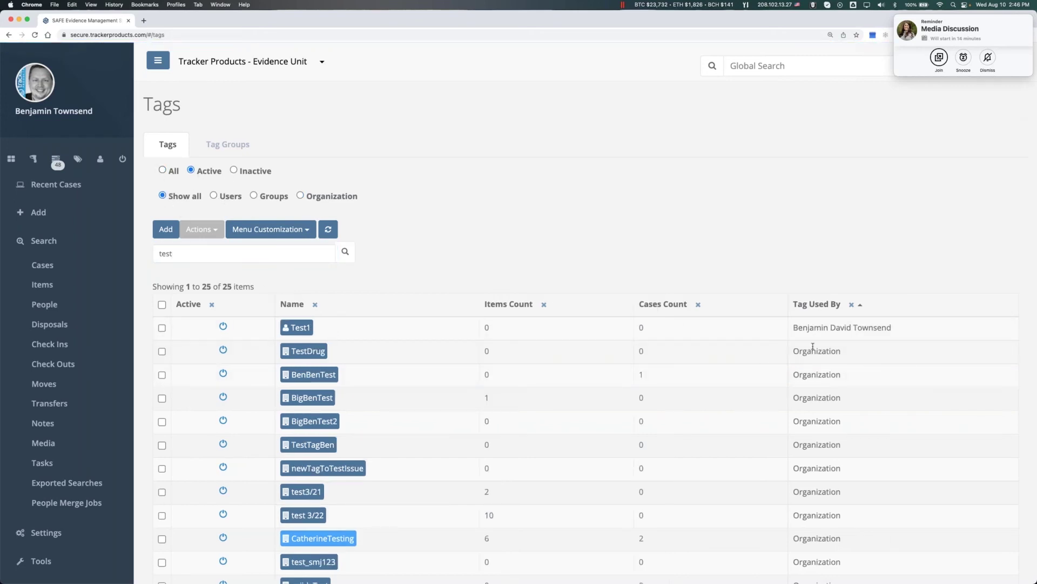
pyautogui.scroll(-6, 813, 346)
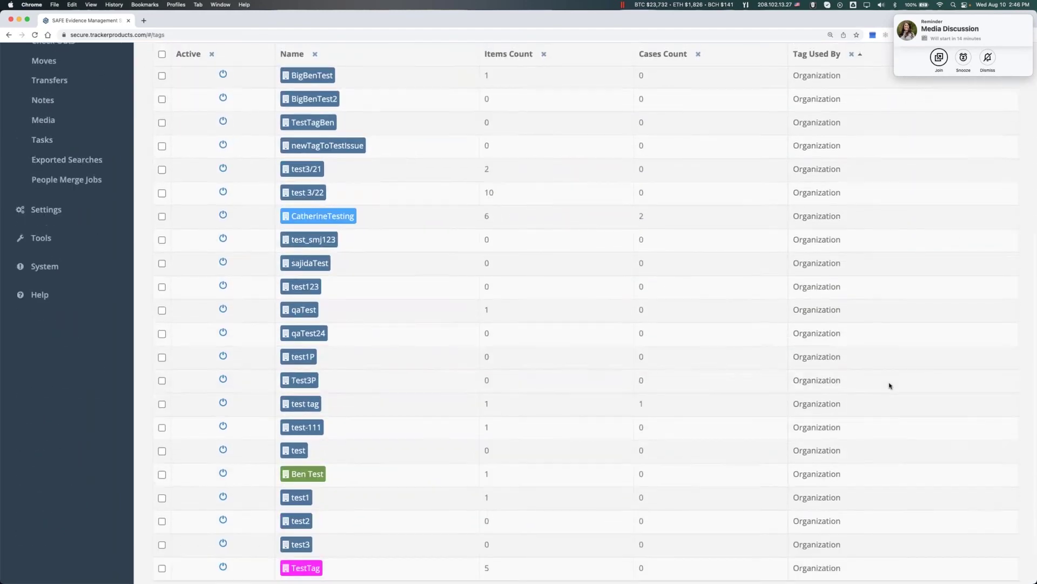
pyautogui.scroll(6, 890, 386)
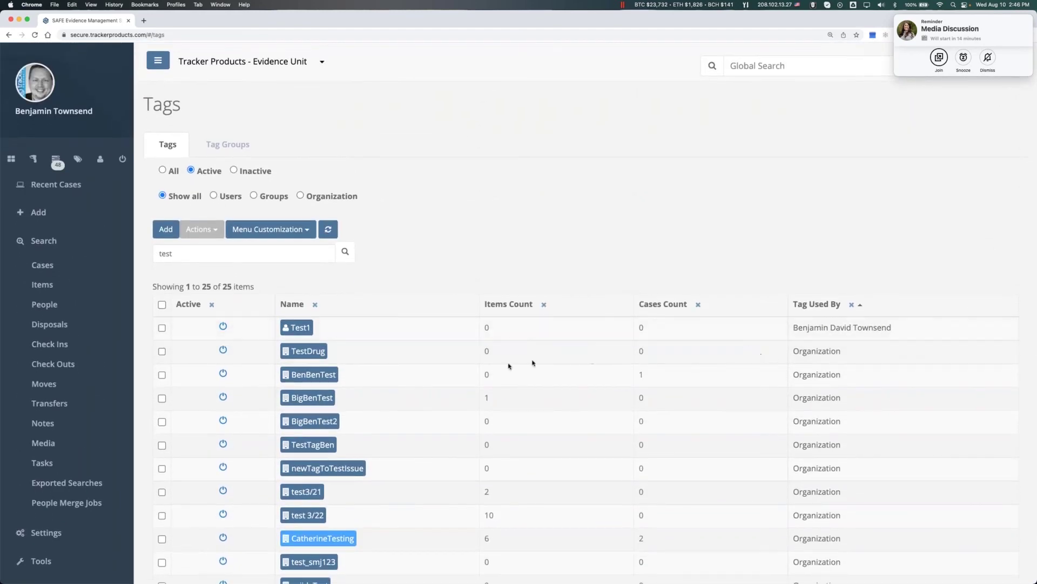
pyautogui.doubleClick(179, 254)
pyautogui.press('BackSpace')
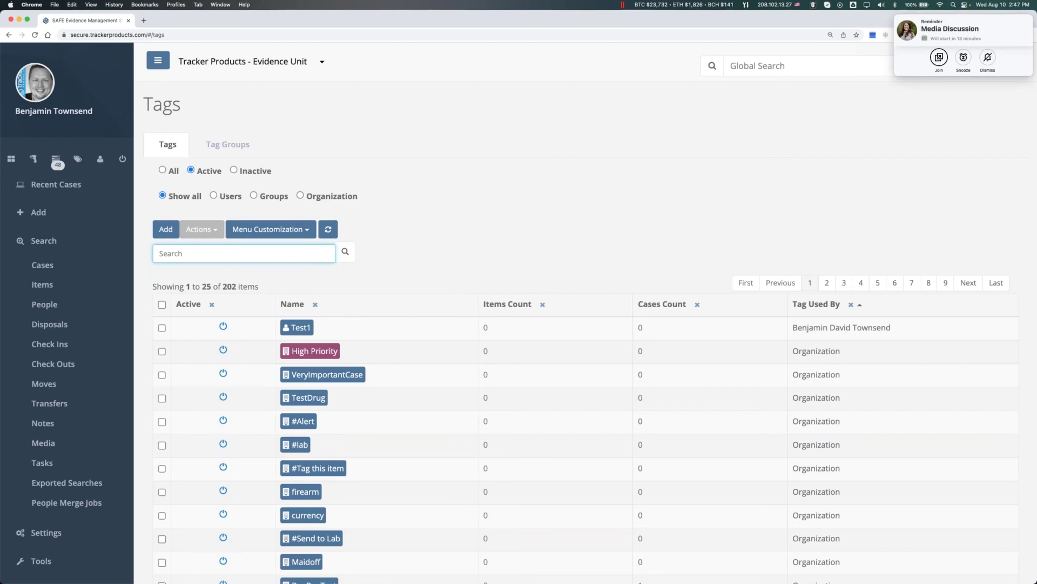
# Step: Switch the office to El Mirage Police Department - El Mirage Police Department and glance over its dashboard
pyautogui.click(239, 61)
pyautogui.write('el mir')
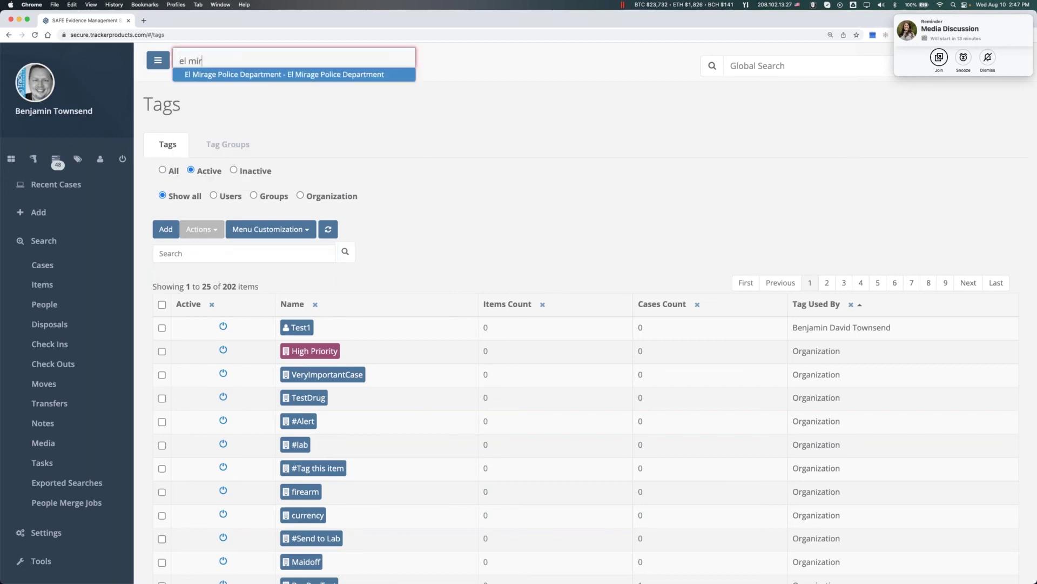
pyautogui.click(295, 72)
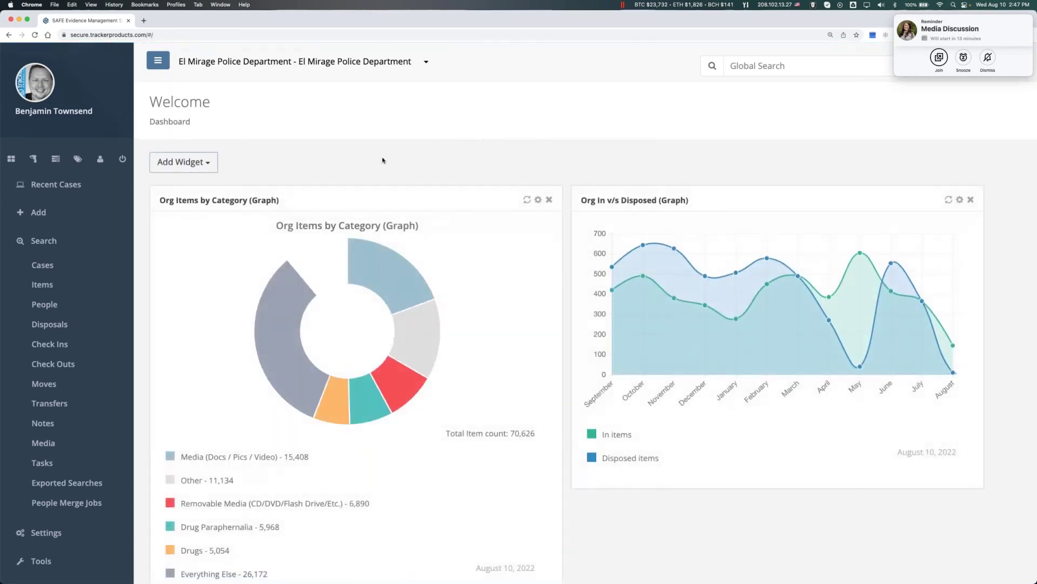
pyautogui.scroll(-2, 395, 225)
pyautogui.scroll(2, 395, 221)
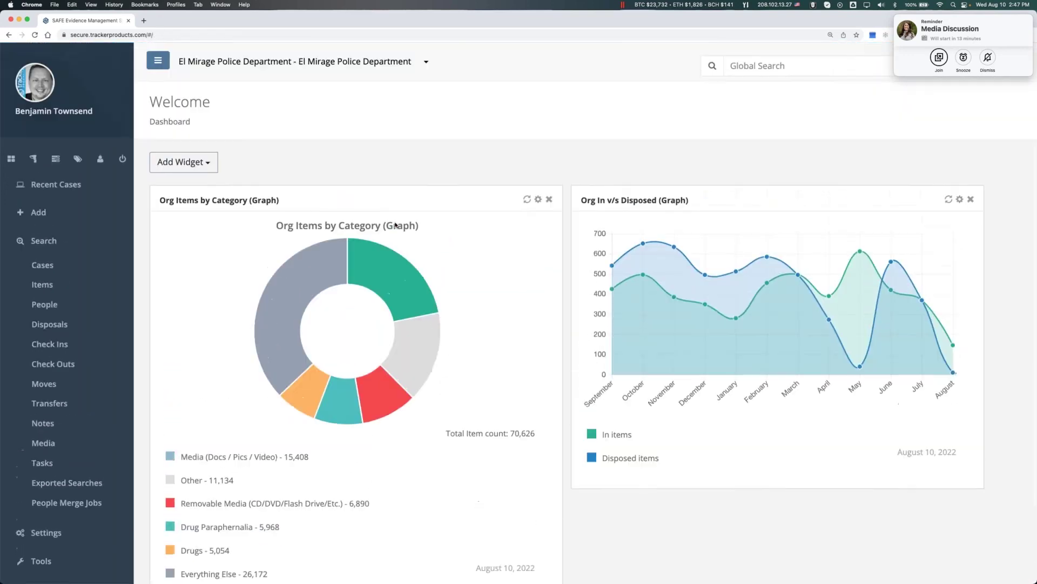
# Step: Review the El Mirage organization tags and list the items tagged Disposition Received
pyautogui.click(76, 160)
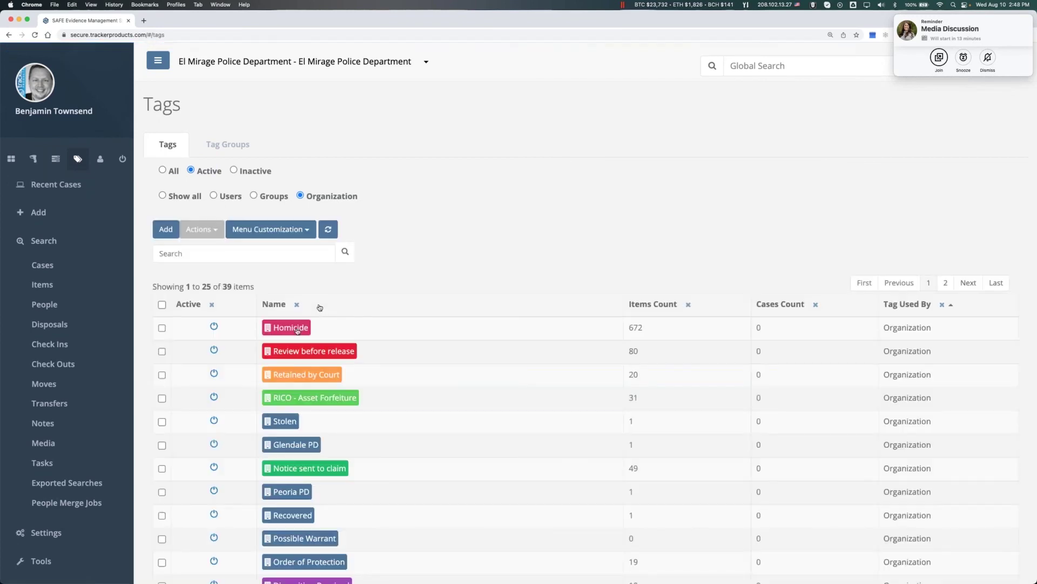
pyautogui.scroll(-4, 355, 322)
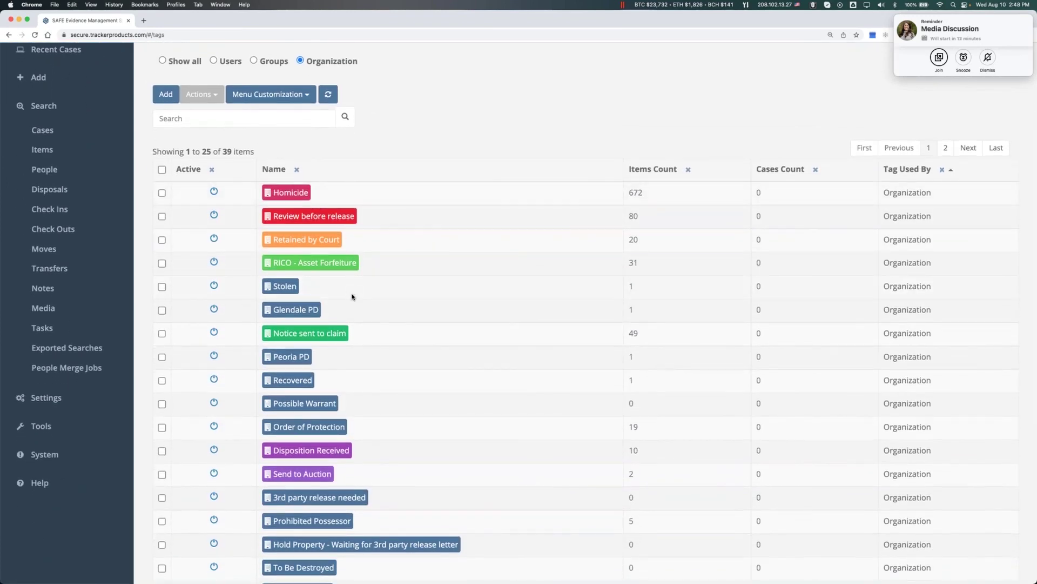
pyautogui.scroll(-2, 349, 289)
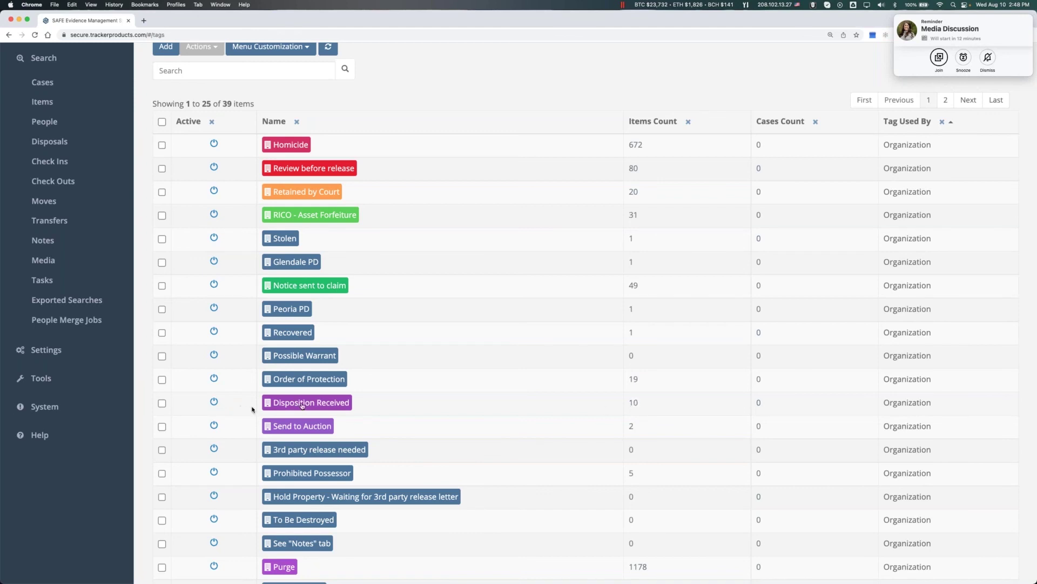
pyautogui.click(634, 403)
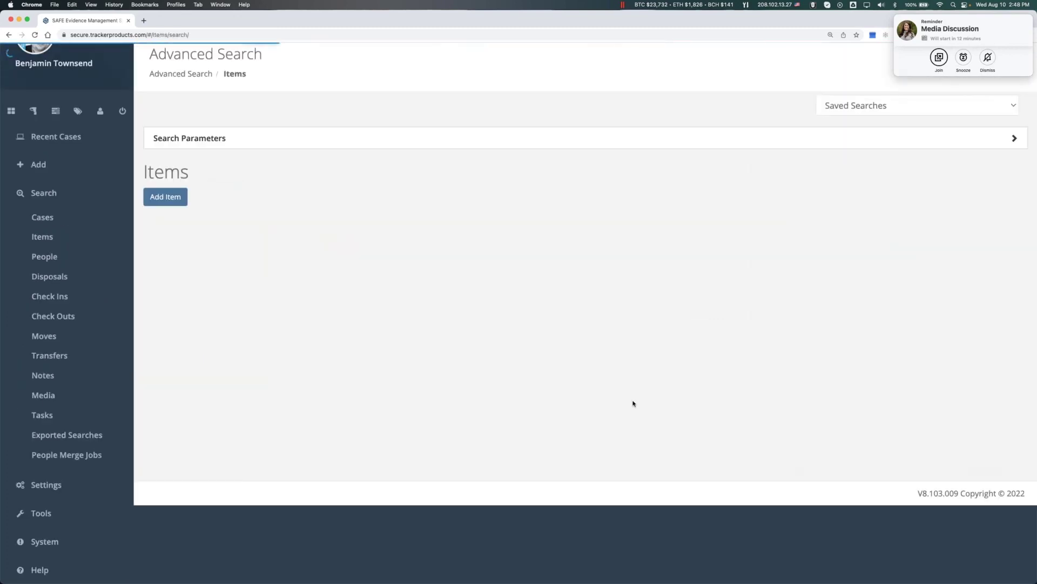
pyautogui.scroll(-3, 539, 255)
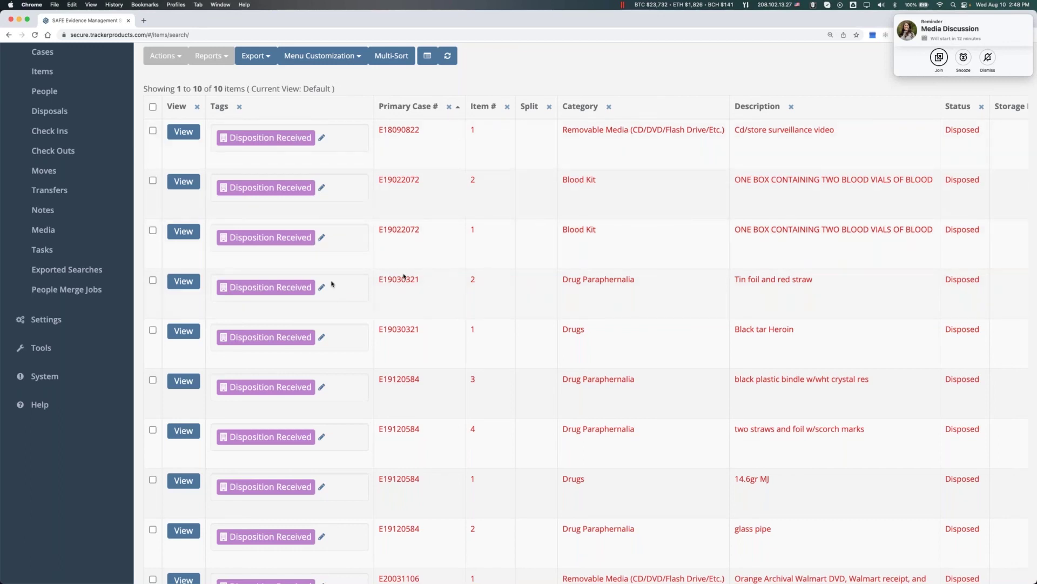
# Step: Find and open the Workflows settings for El Mirage Police Department
pyautogui.click(41, 348)
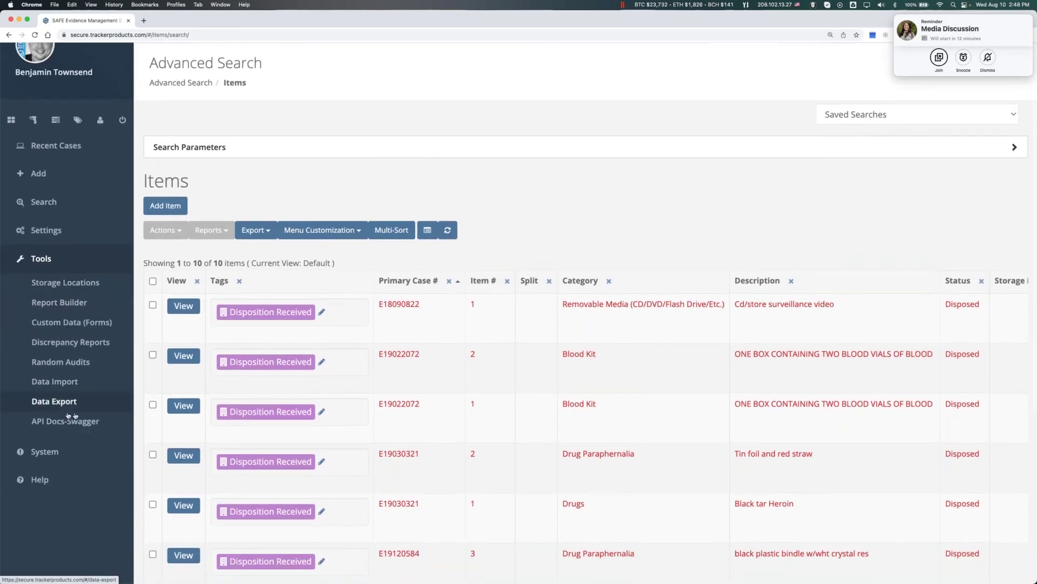
pyautogui.click(51, 452)
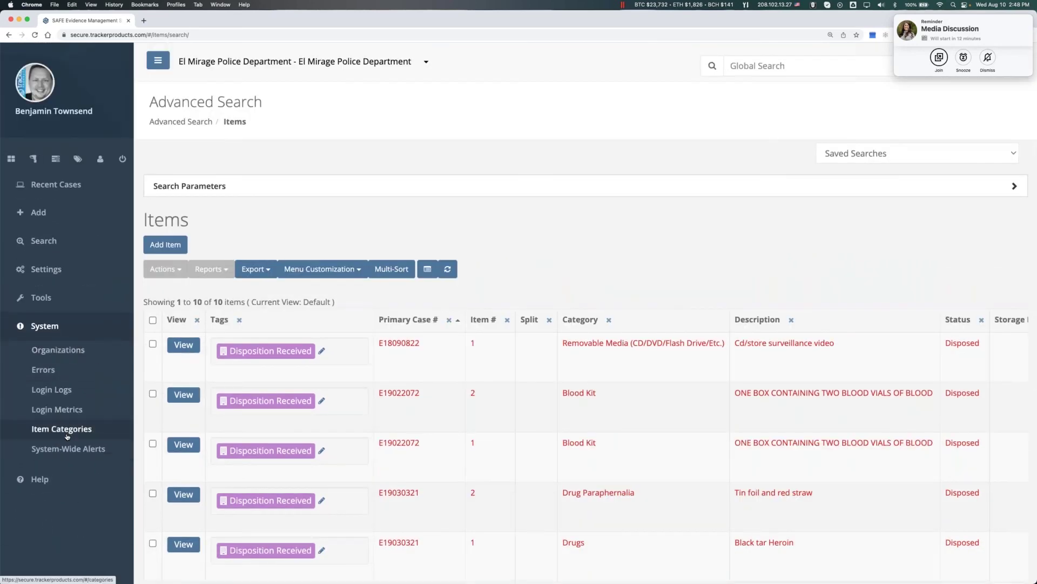
pyautogui.click(43, 271)
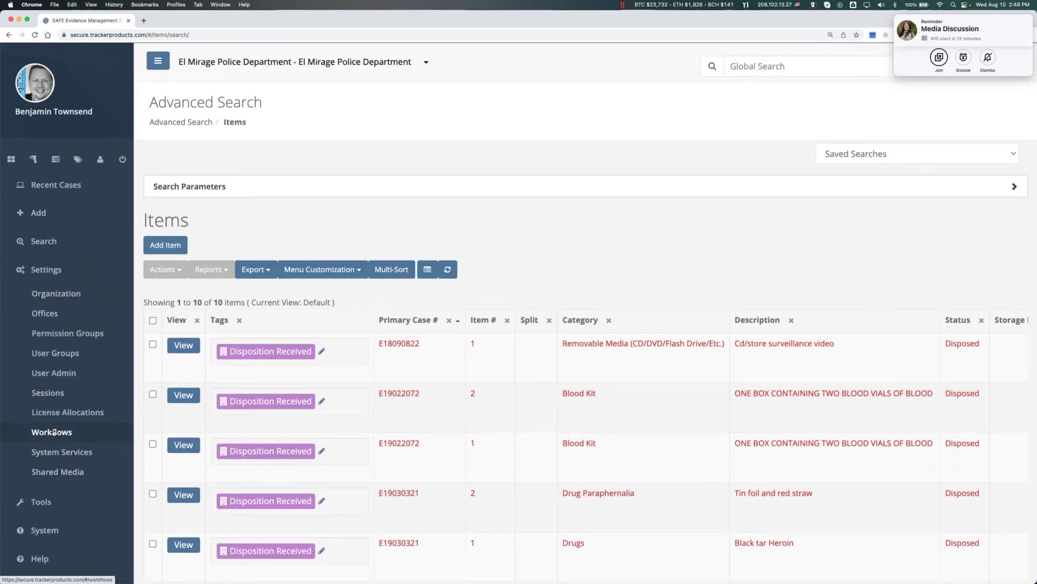
pyautogui.click(54, 433)
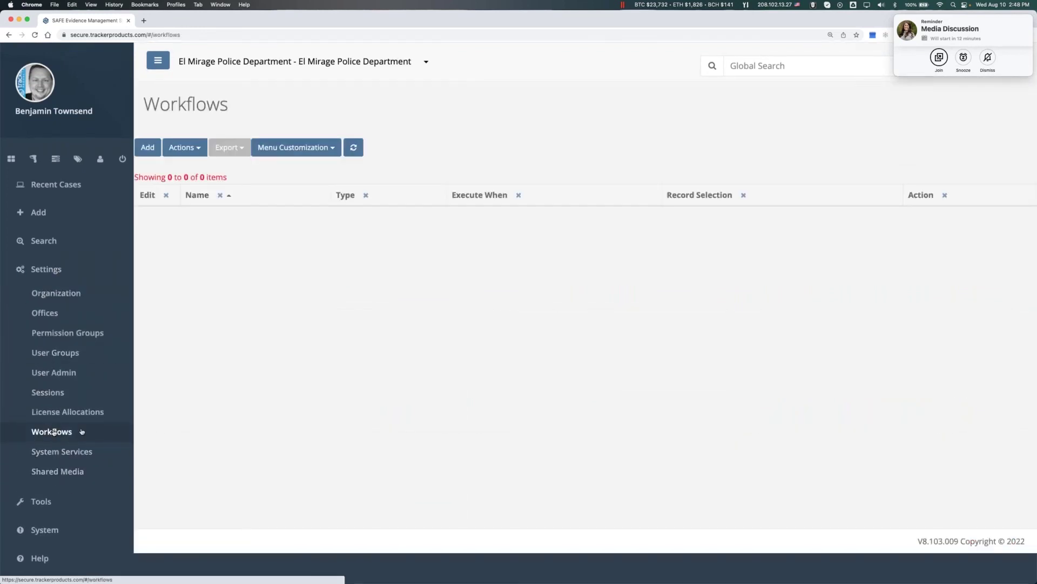
# Step: Add a workflow named "Remove Dispo Tag upon Disposition" and set its type to items
pyautogui.click(148, 147)
pyautogui.click(360, 205)
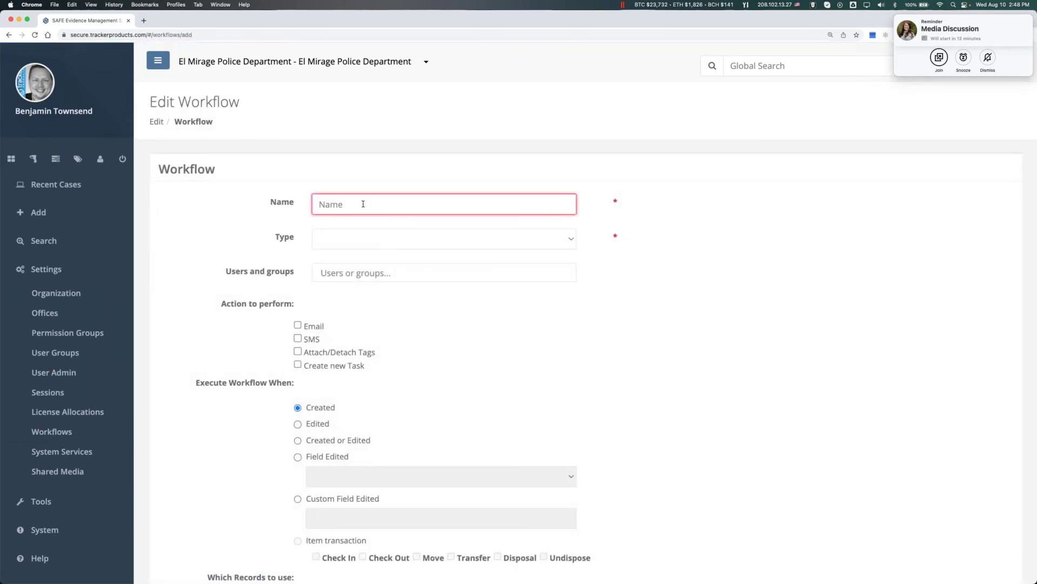
pyautogui.write('Remo')
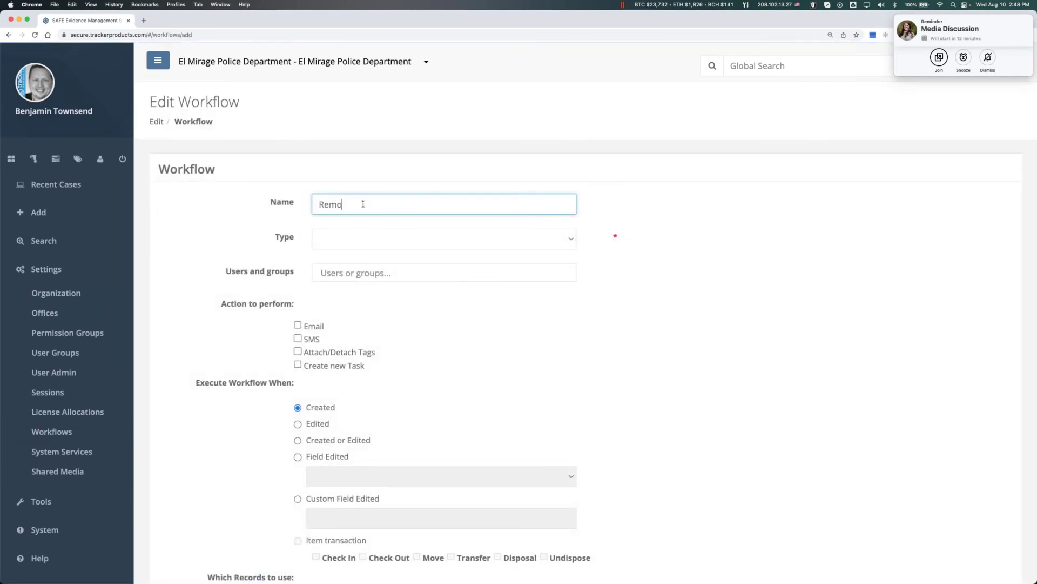
pyautogui.write('ve Dispo Tag upon Disposition')
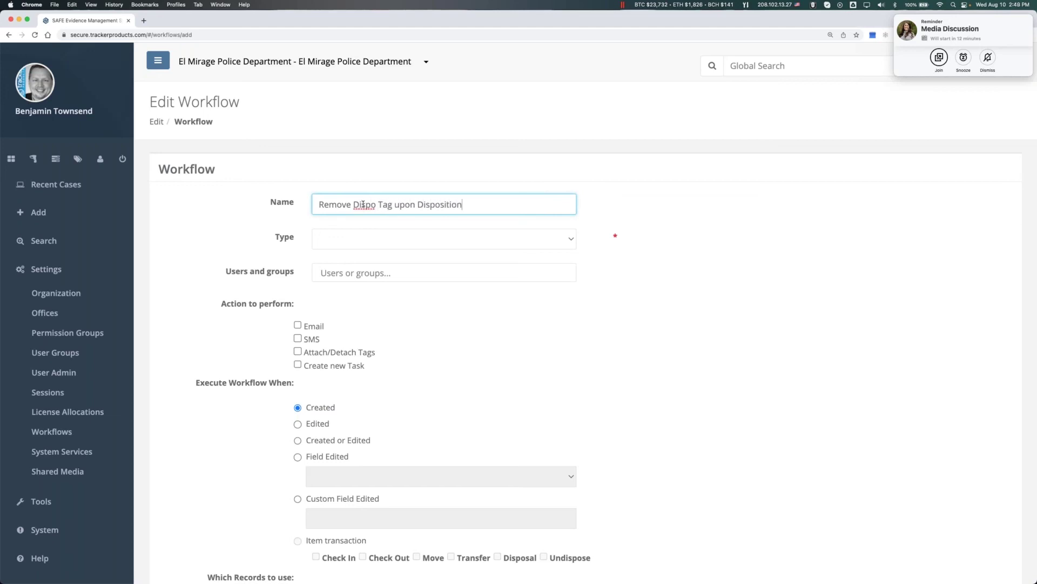
pyautogui.press('Tab')
pyautogui.click(346, 240)
pyautogui.click(389, 251)
# Step: Enable the Attach/Detach Tags action, choose Disposition Received as the tag to detach, and review the type and action settings
pyautogui.scroll(-1, 381, 318)
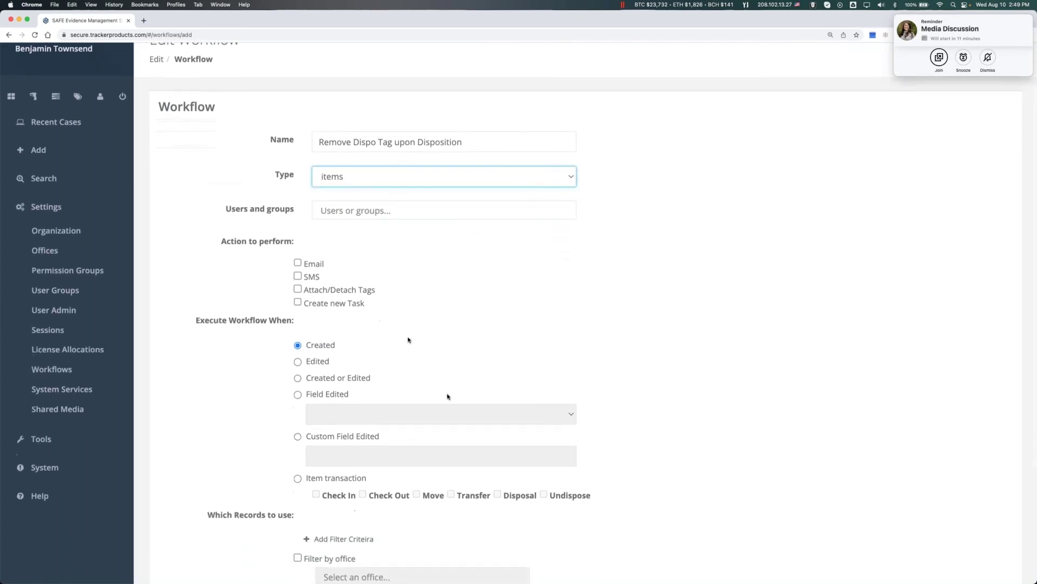
pyautogui.click(298, 289)
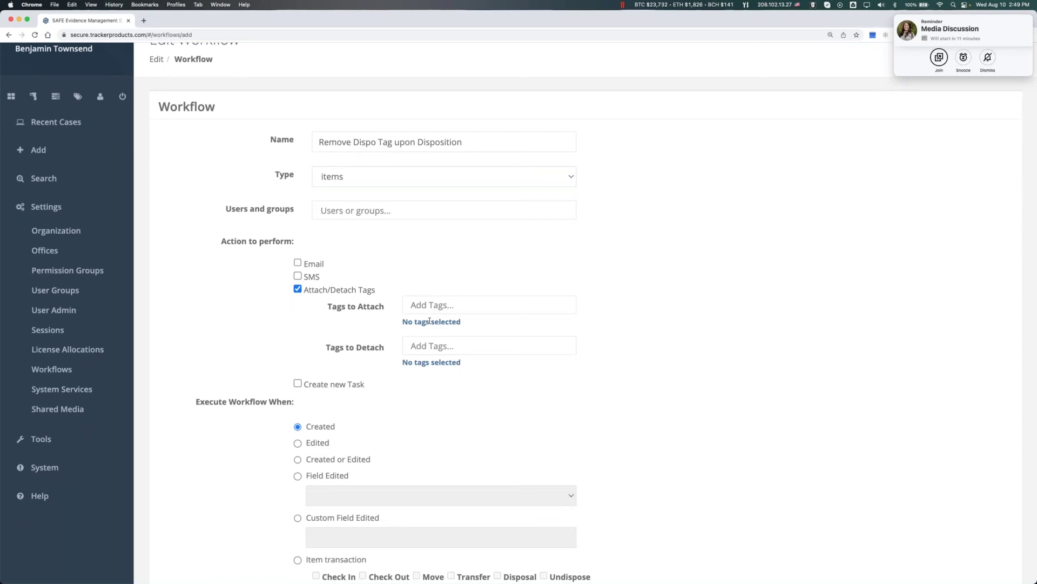
pyautogui.click(437, 350)
pyautogui.write('dispotsit')
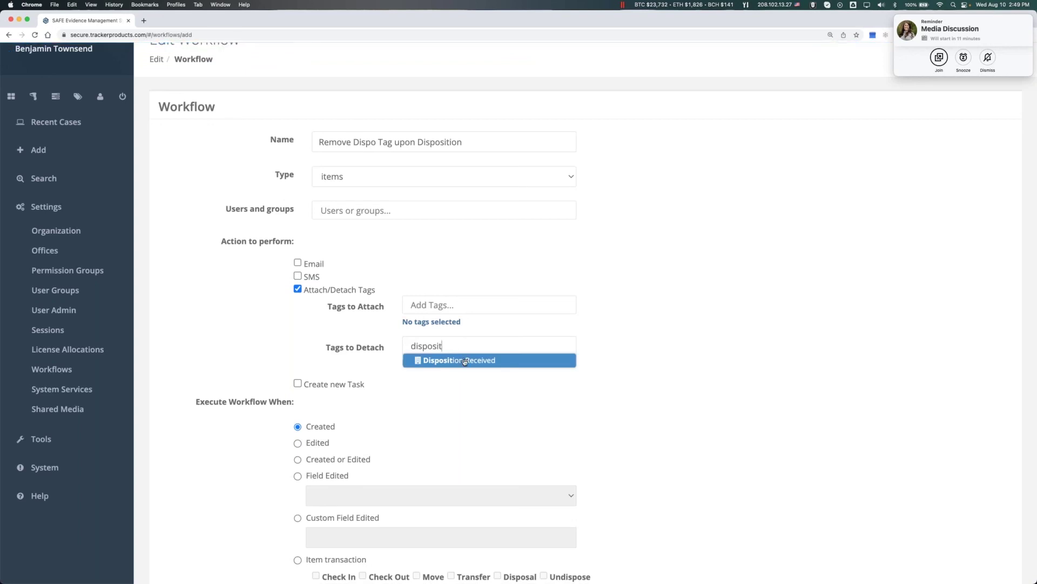
pyautogui.click(465, 359)
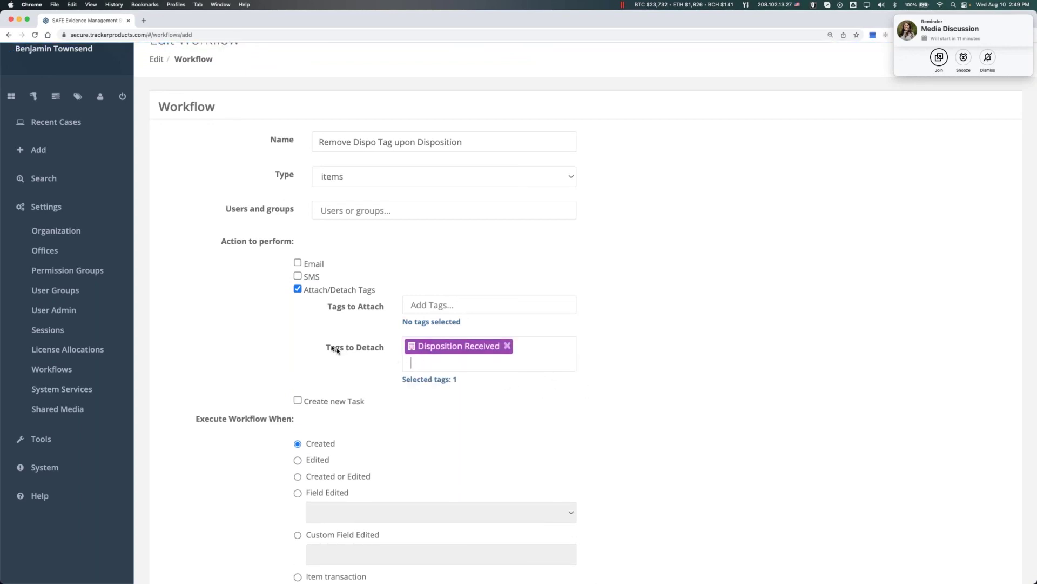
pyautogui.scroll(2, 332, 349)
pyautogui.scroll(-1, 332, 349)
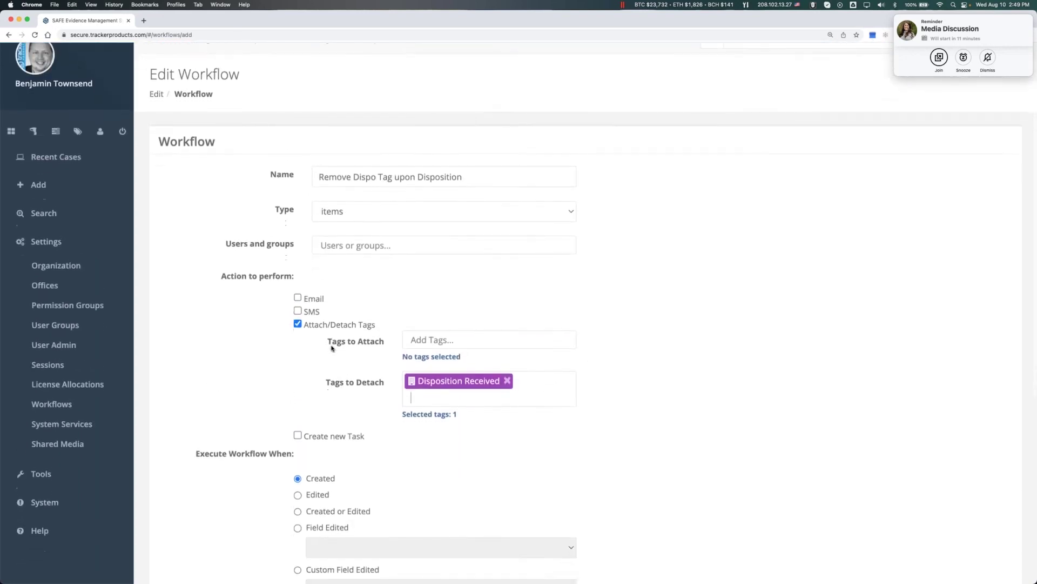
pyautogui.scroll(1, 332, 348)
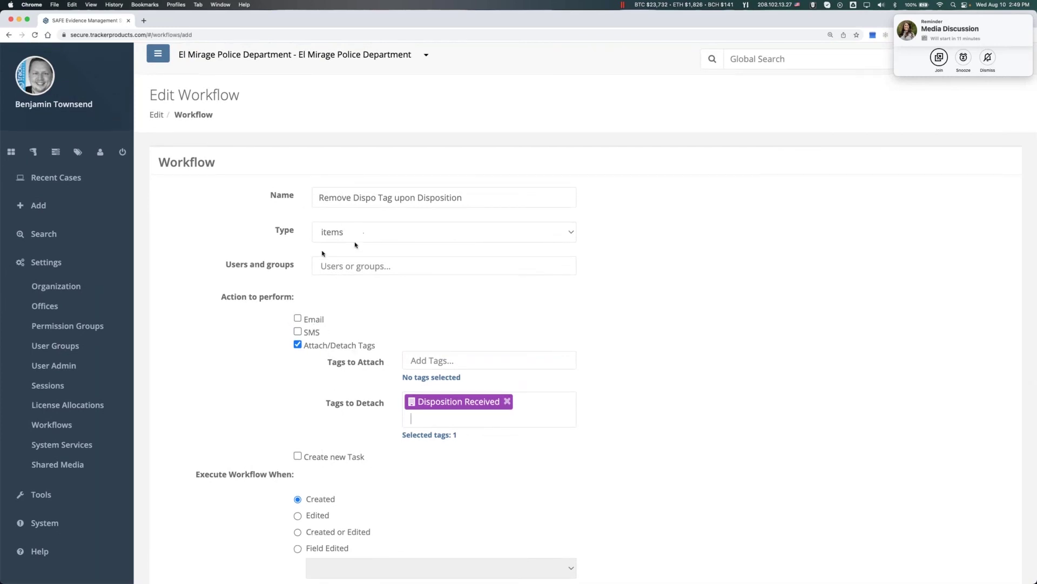
pyautogui.moveTo(275, 230); pyautogui.dragTo(346, 231)
pyautogui.moveTo(304, 347); pyautogui.dragTo(382, 349)
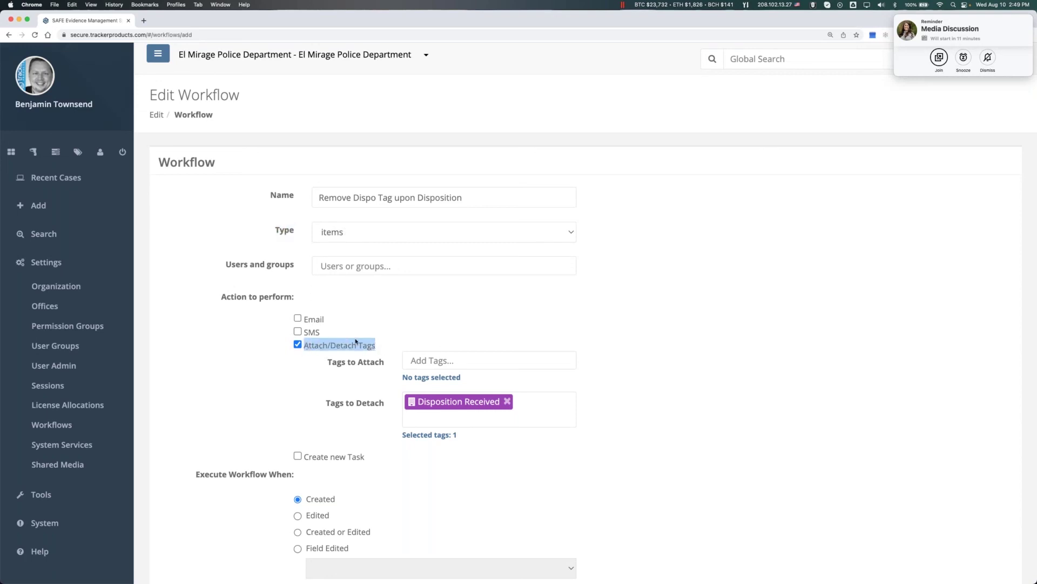
# Step: Set the workflow to execute on an item transaction of type Disposal, and review the form
pyautogui.scroll(-3, 433, 412)
pyautogui.scroll(-1, 318, 414)
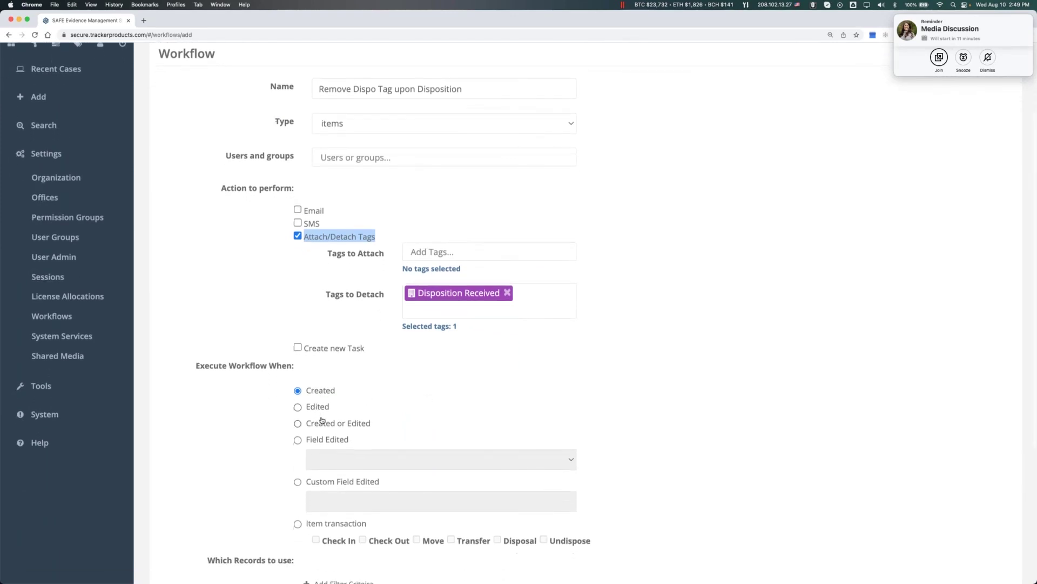
pyautogui.scroll(-4, 306, 466)
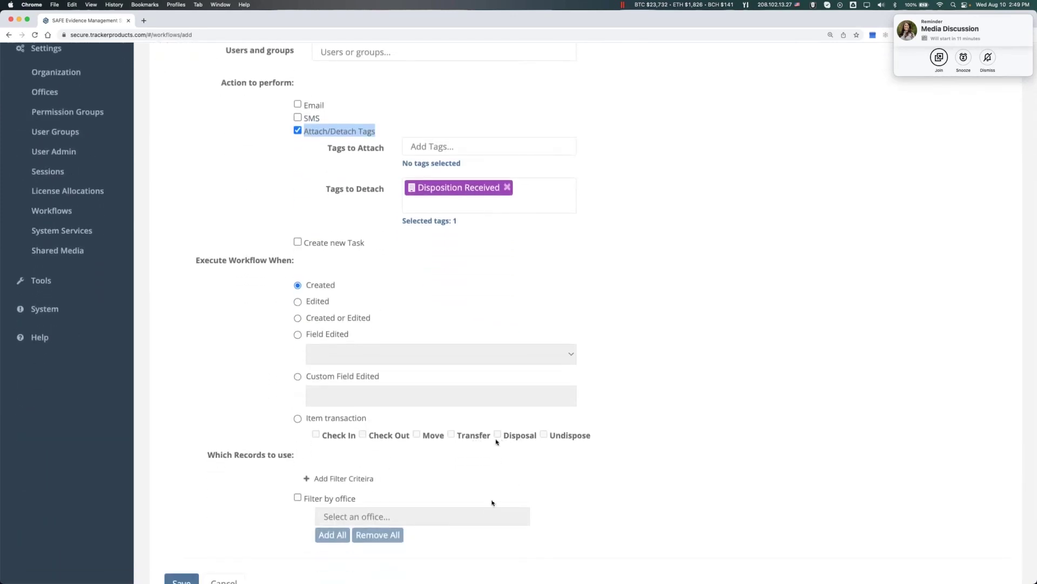
pyautogui.click(298, 419)
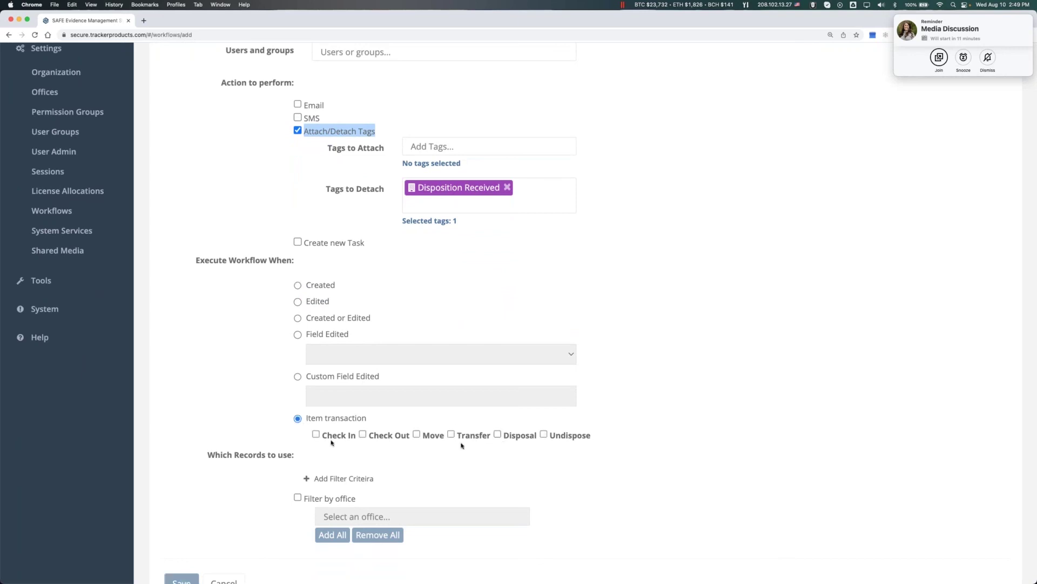
pyautogui.click(497, 434)
pyautogui.scroll(1, 250, 369)
pyautogui.scroll(2, 250, 370)
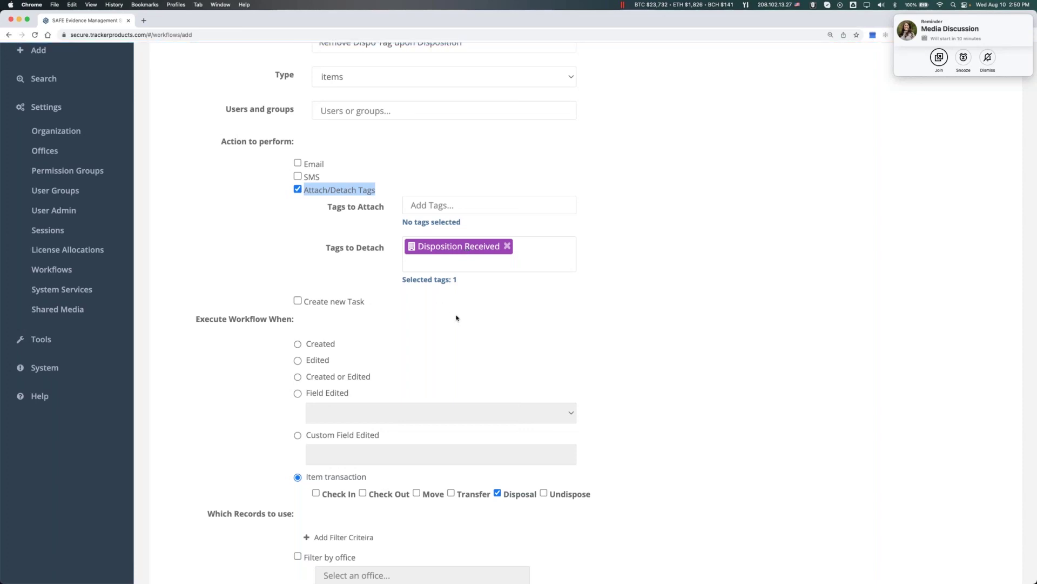
pyautogui.scroll(-1, 308, 178)
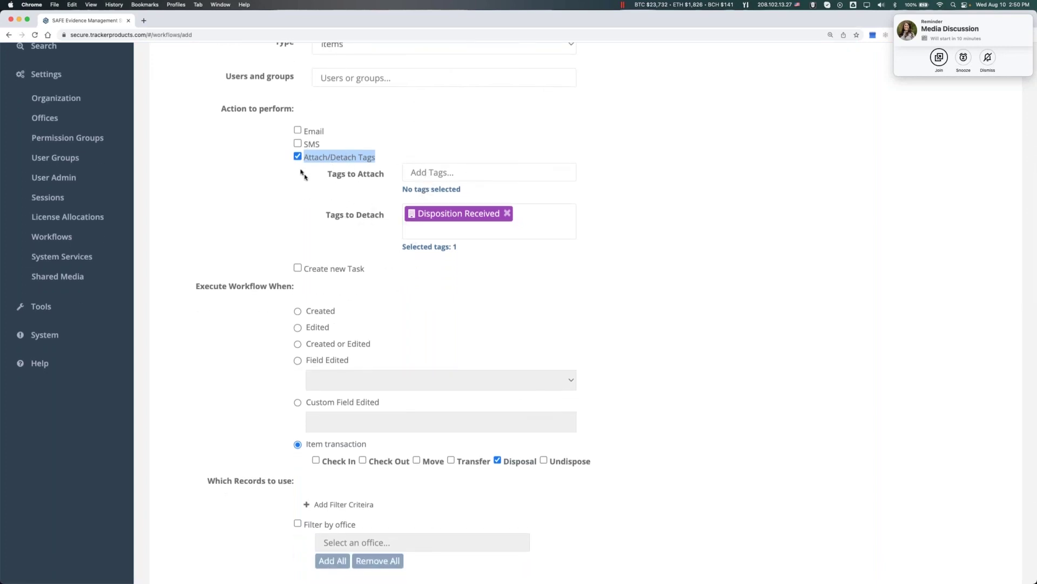
# Step: Remove Disposition Received from the tags to detach and set the workflow to execute when items are created
pyautogui.click(508, 214)
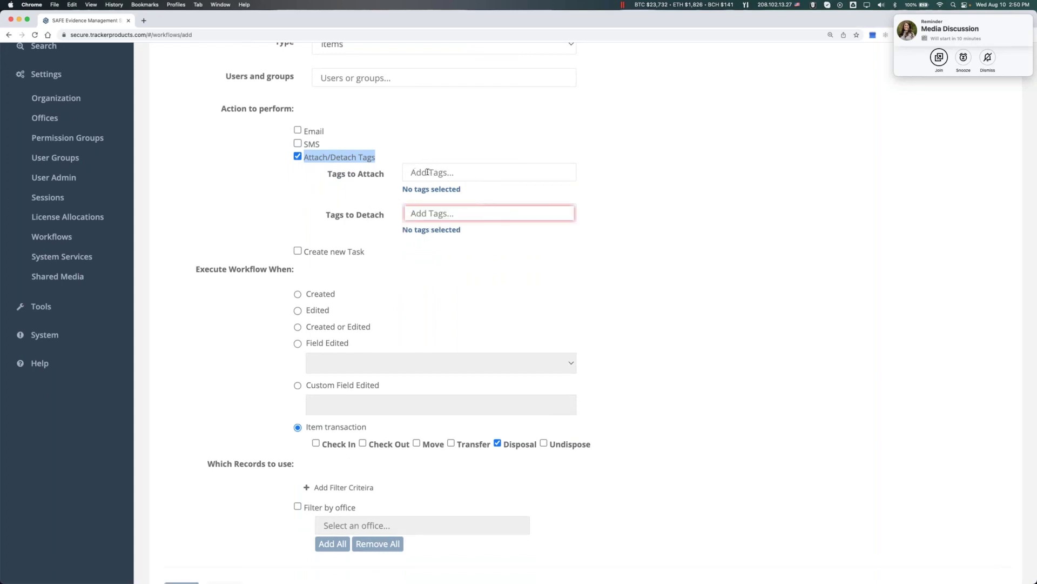
pyautogui.click(298, 294)
pyautogui.doubleClick(309, 294)
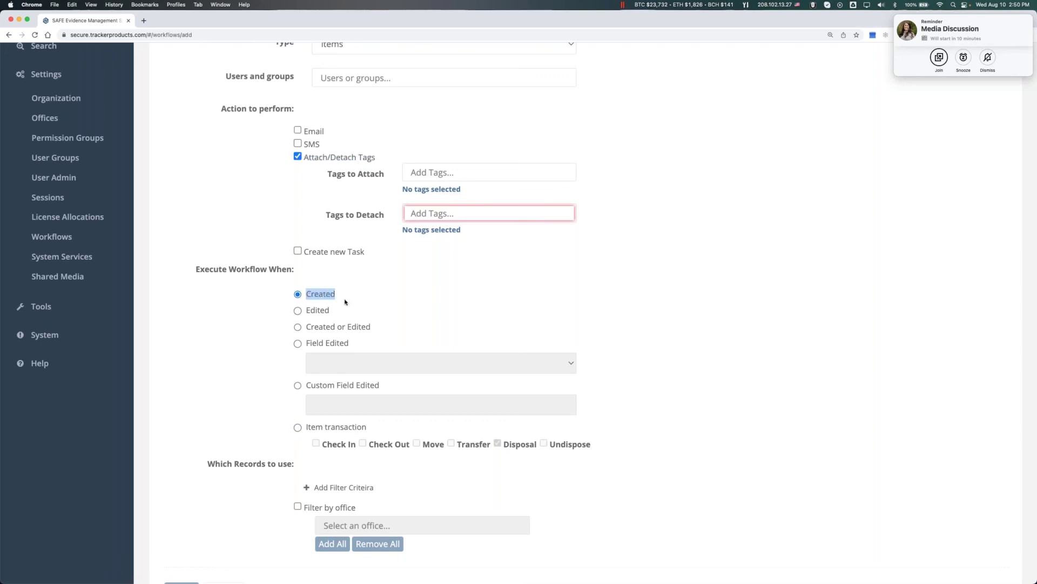
pyautogui.click(432, 173)
pyautogui.write('foun')
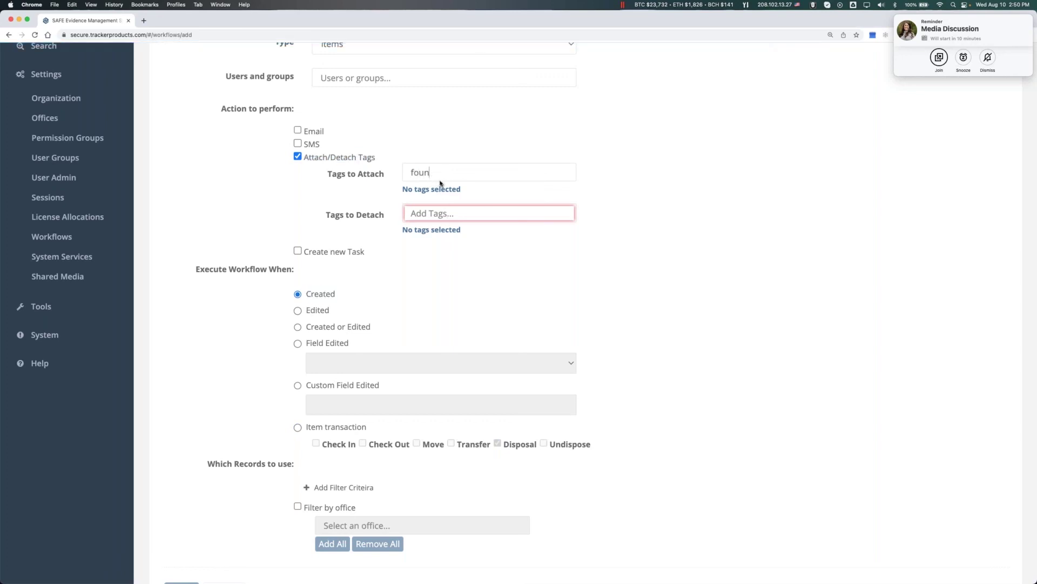
pyautogui.press('BackSpace')
pyautogui.press('BackSpace')
pyautogui.press('BackSpace')
pyautogui.press('BackSpace')
# Step: Set the workflow to execute when a field is edited, with Category as the field
pyautogui.click(298, 311)
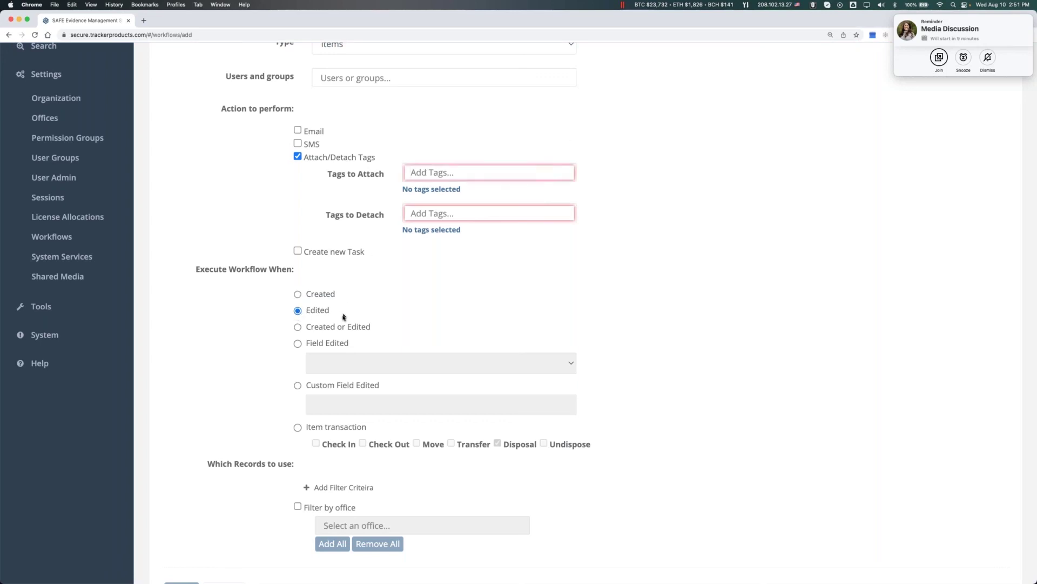
pyautogui.click(297, 344)
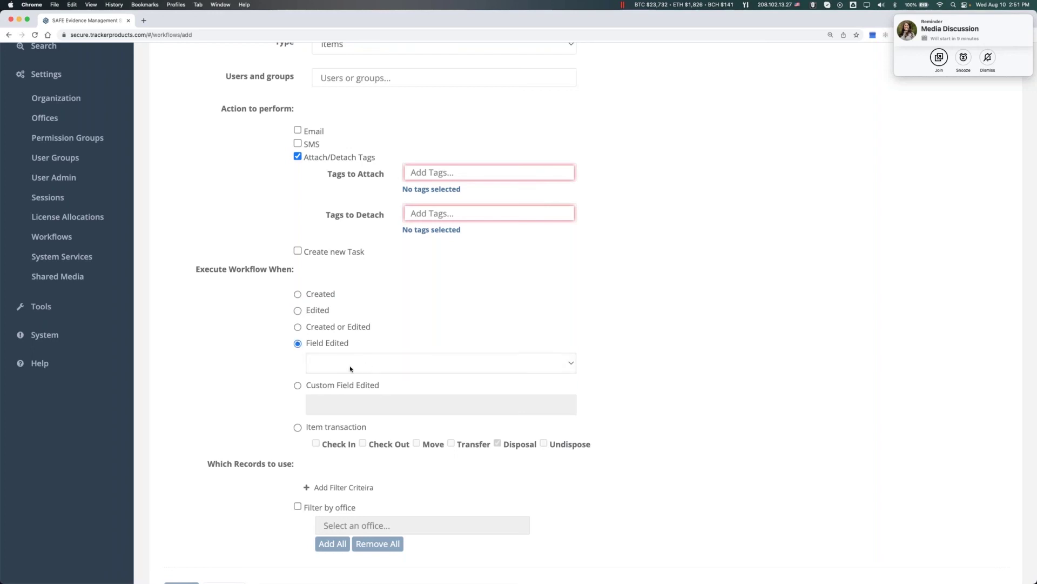
pyautogui.click(358, 366)
pyautogui.click(344, 419)
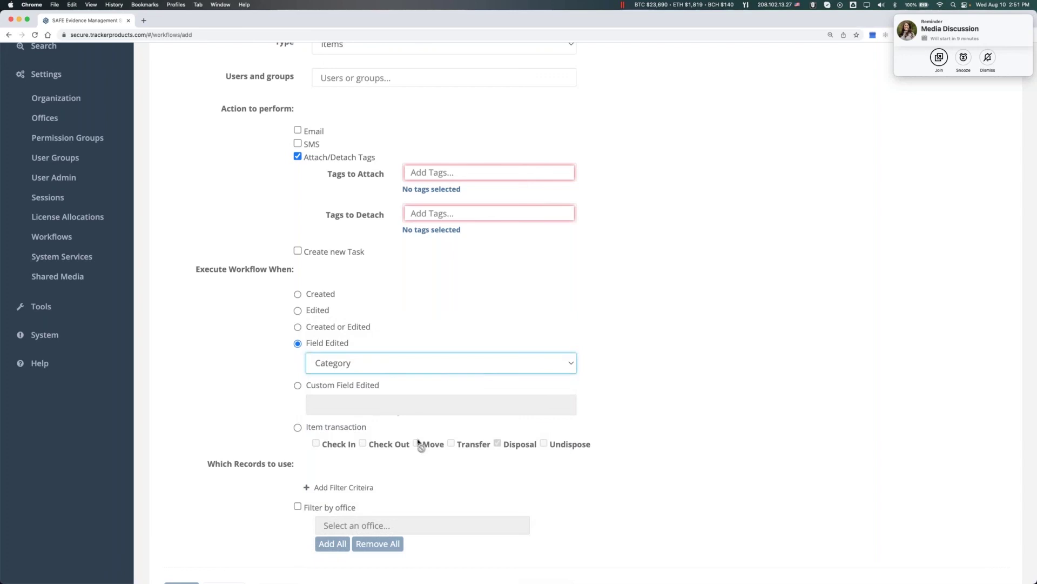
# Step: Add a record filter with the matching criteria Category = Currency
pyautogui.click(335, 487)
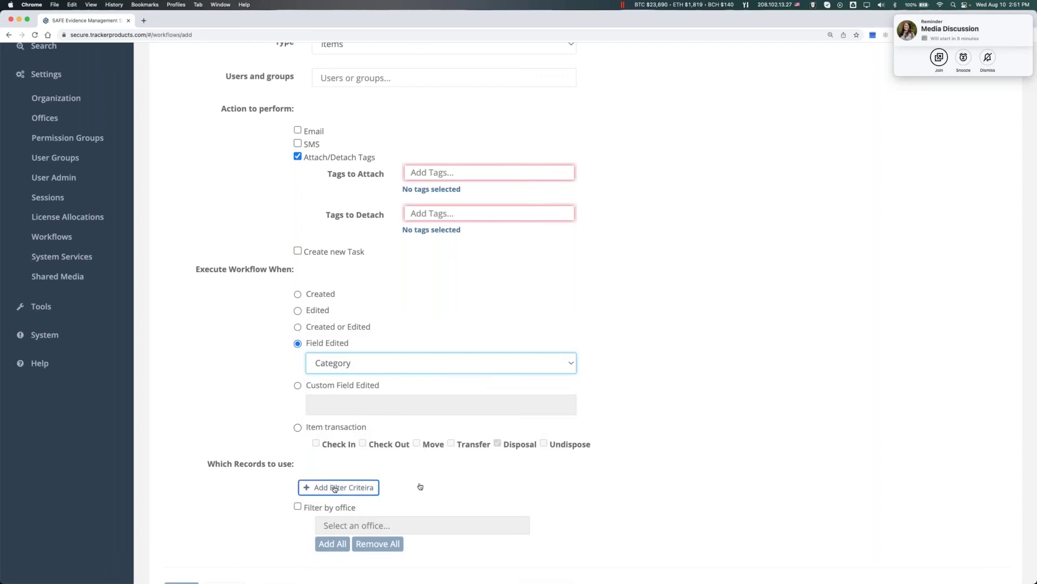
pyautogui.scroll(-2, 459, 470)
pyautogui.scroll(-2, 492, 457)
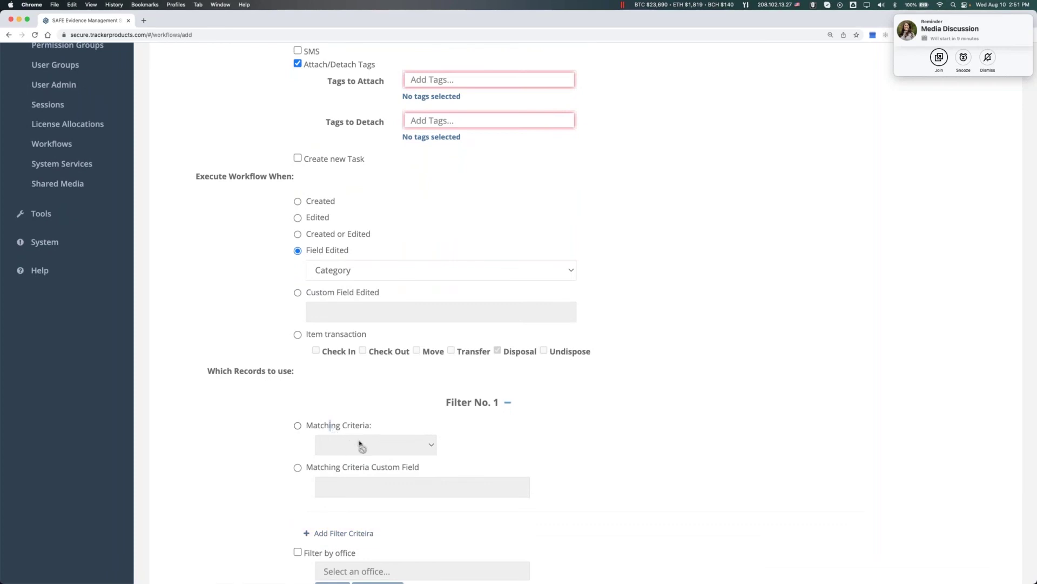
pyautogui.click(299, 426)
pyautogui.click(365, 444)
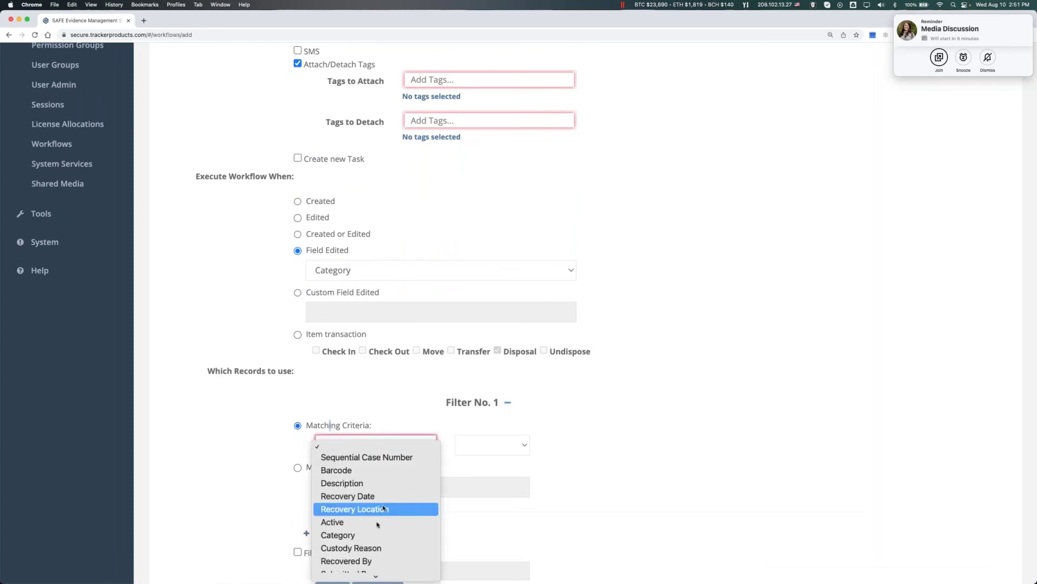
pyautogui.click(361, 535)
pyautogui.click(489, 445)
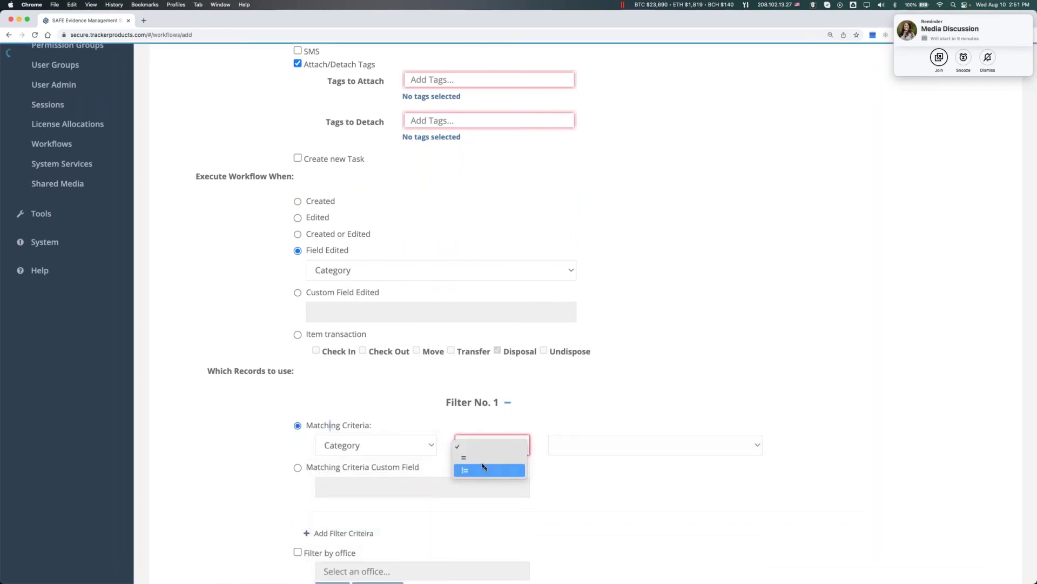
pyautogui.click(549, 454)
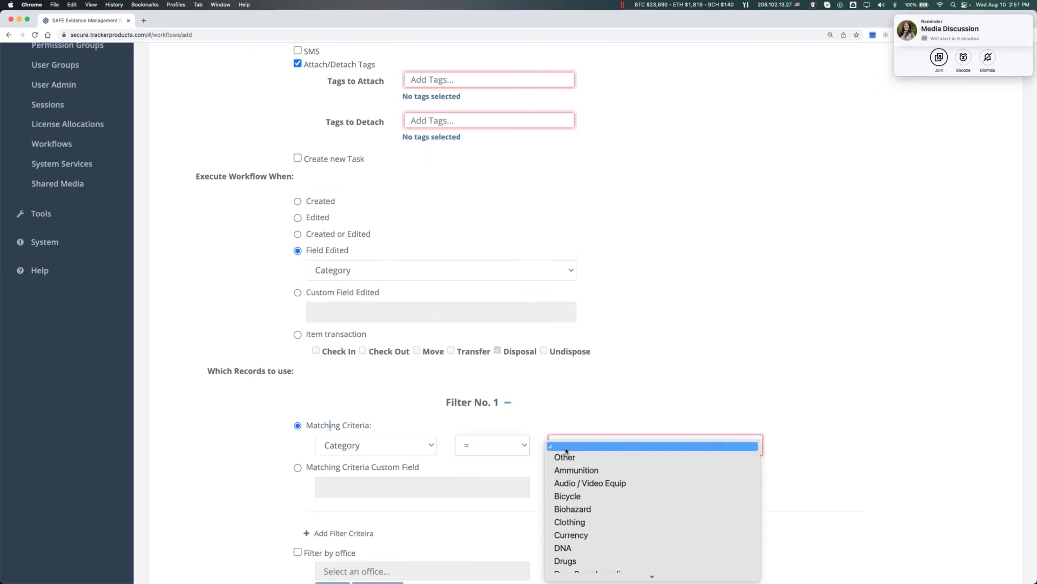
pyautogui.click(579, 532)
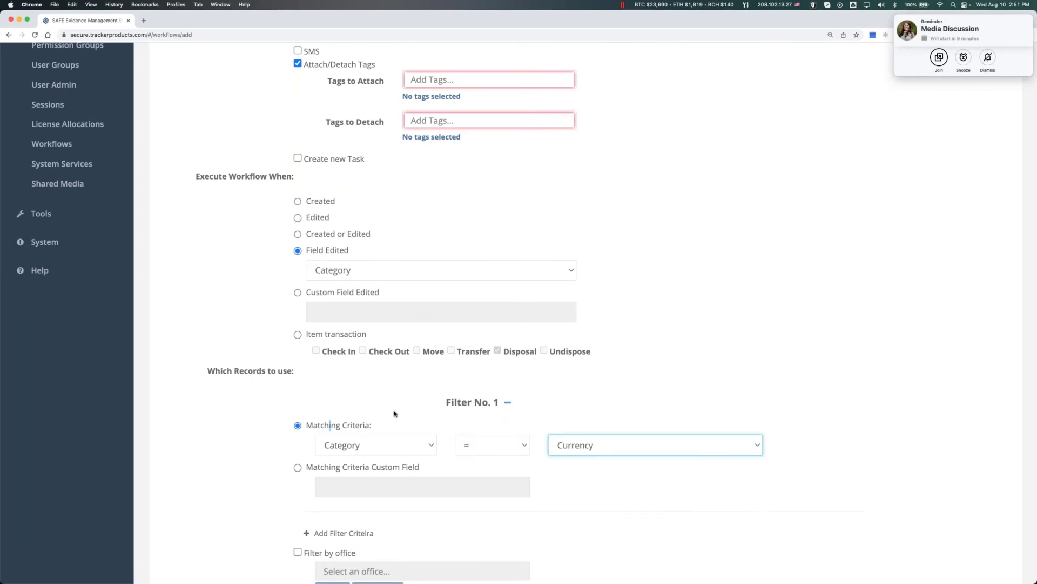
# Step: Review the trigger and filter settings, and try to enter CashEdited as a tag to attach
pyautogui.scroll(5, 395, 412)
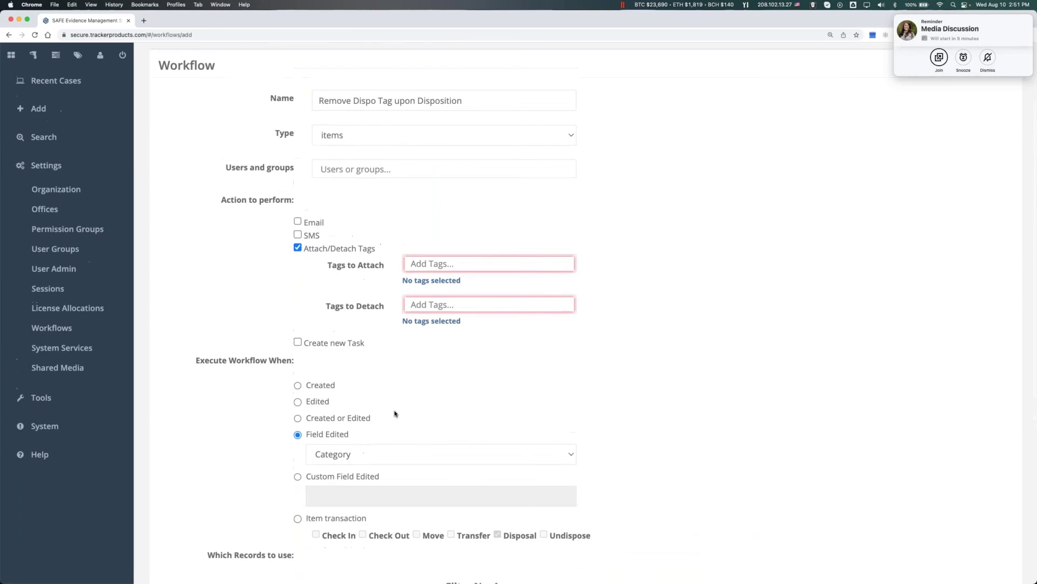
pyautogui.scroll(-3, 375, 363)
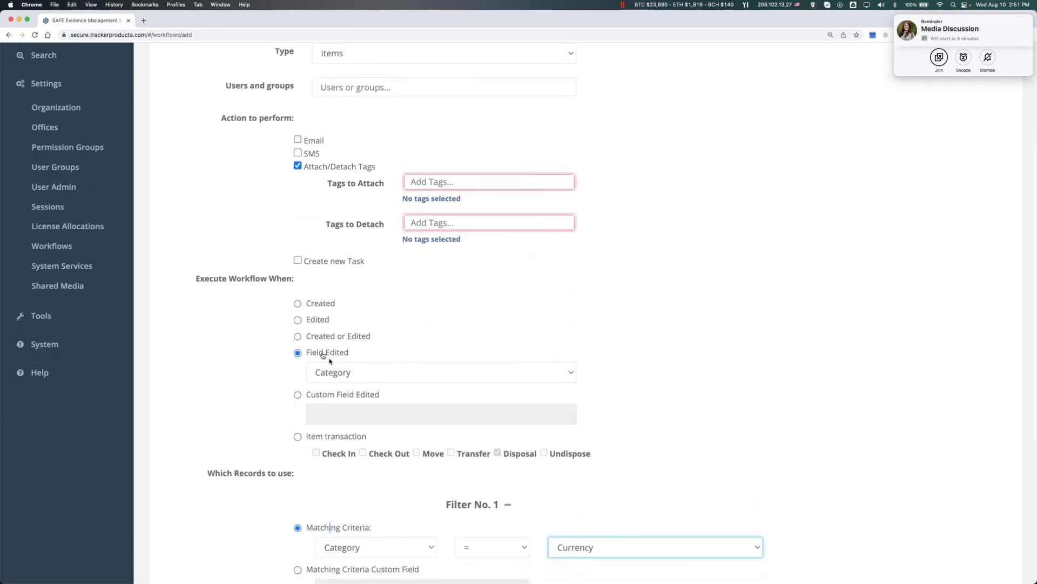
pyautogui.scroll(-4, 322, 355)
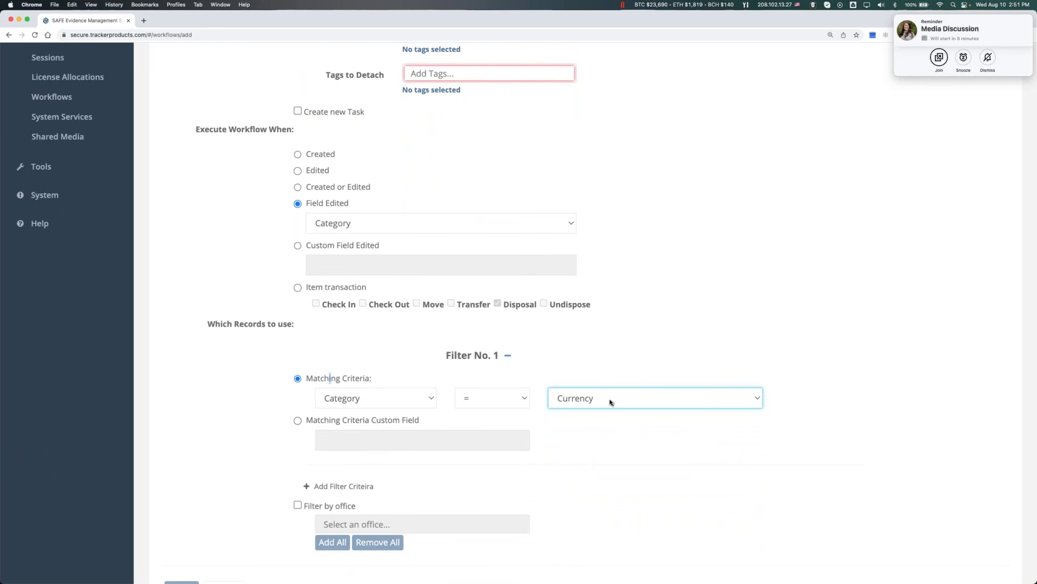
pyautogui.scroll(1, 587, 394)
pyautogui.scroll(4, 587, 394)
pyautogui.click(428, 246)
pyautogui.write('CashEdited')
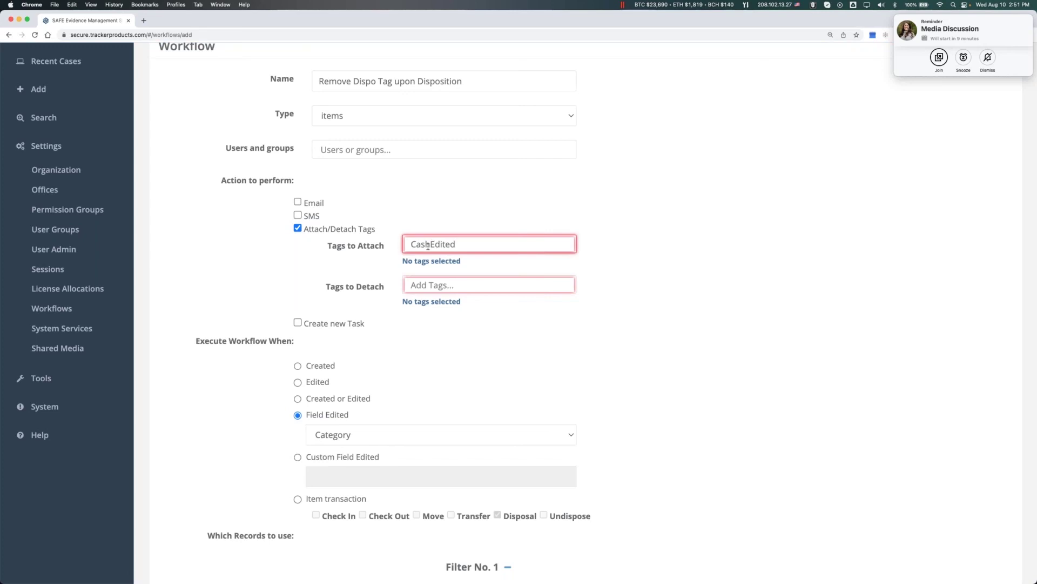
# Step: Enable the Email, SMS and Create new Task actions for the workflow, and review its remaining settings
pyautogui.click(298, 203)
pyautogui.click(298, 215)
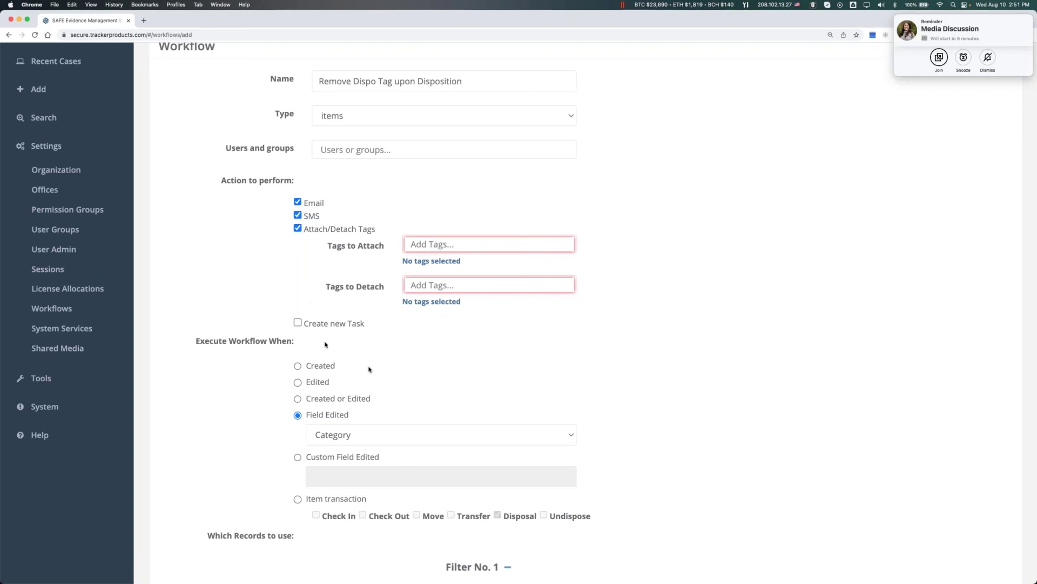
pyautogui.click(297, 323)
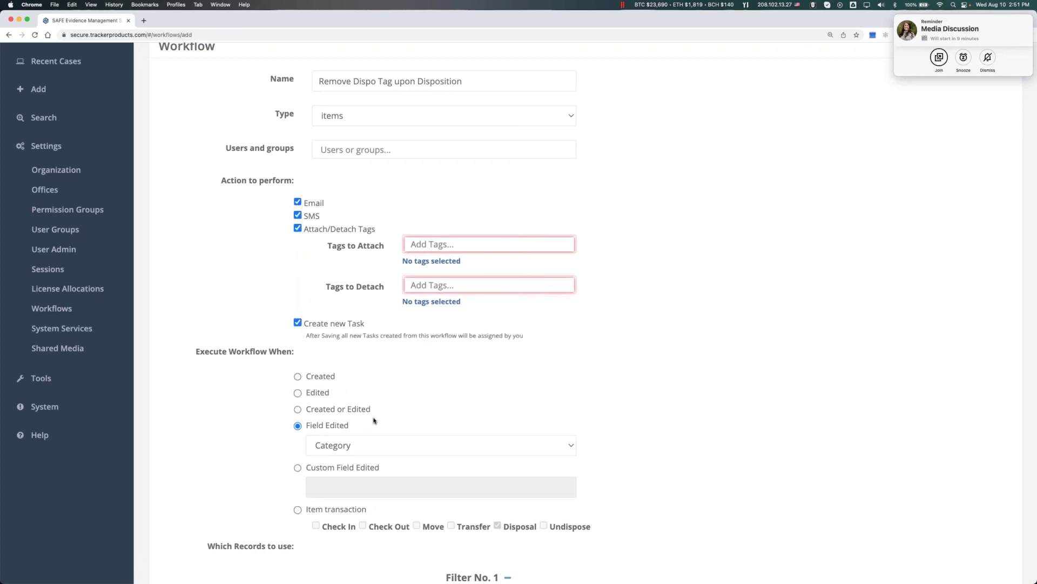
pyautogui.scroll(-5, 394, 417)
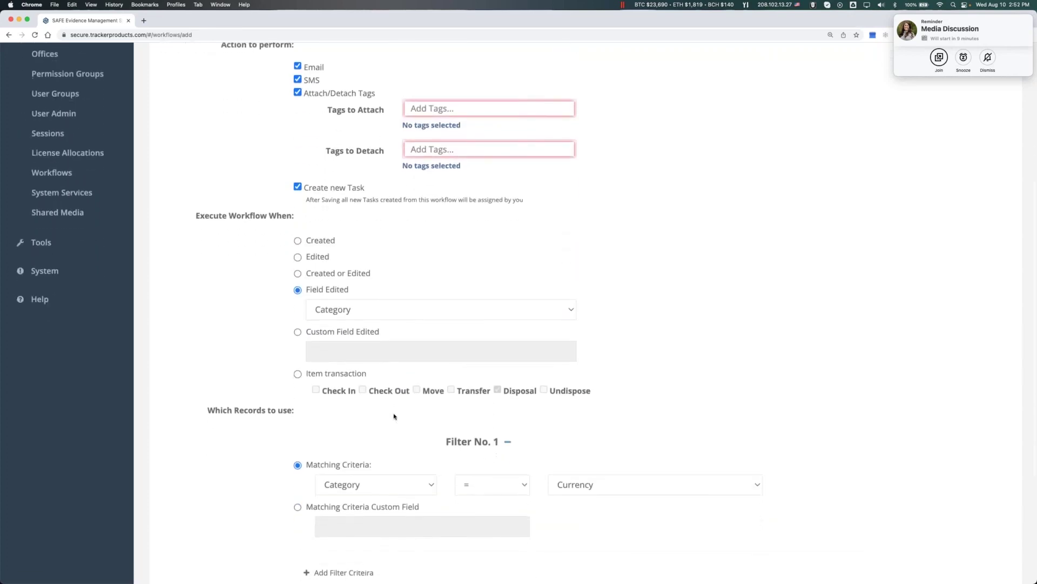